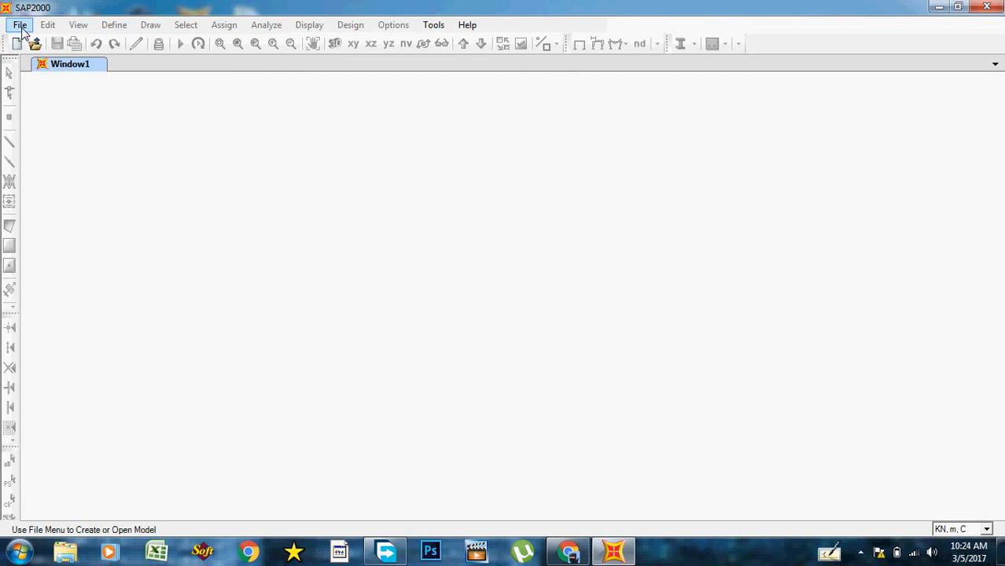
Start a new model initialized with KN, m, C units and check its project information form, leaving the form blank
click(20, 26)
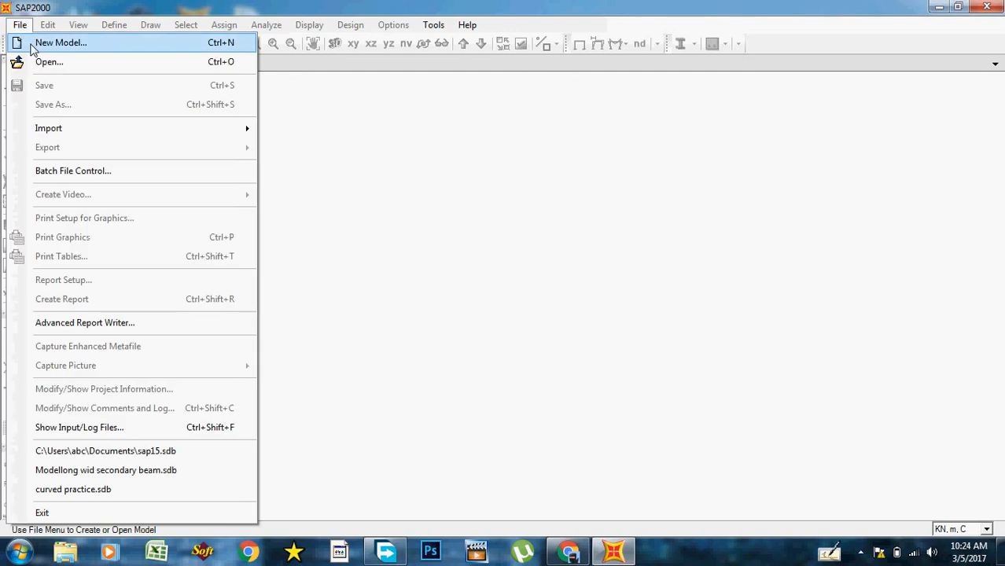
click(330, 164)
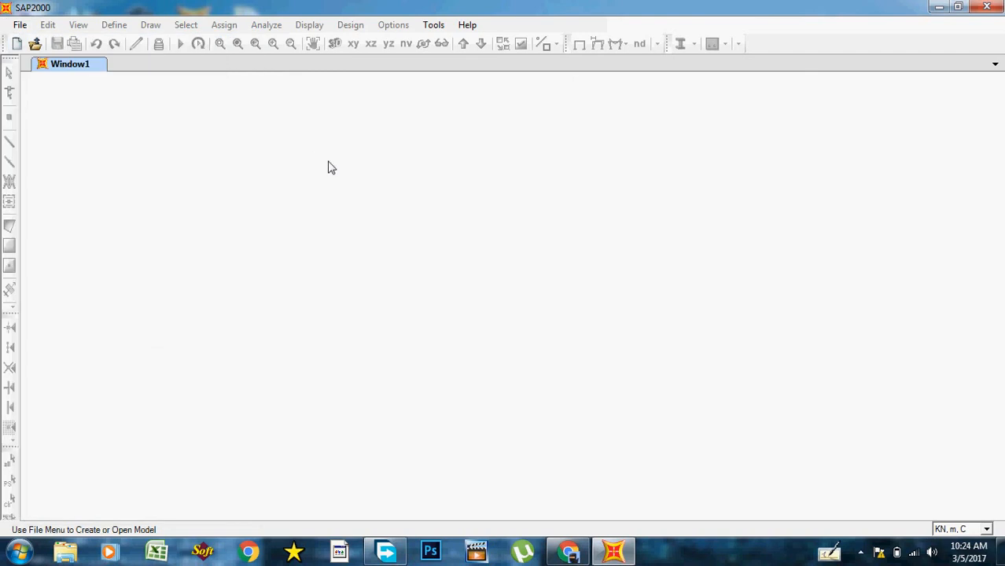
click(16, 45)
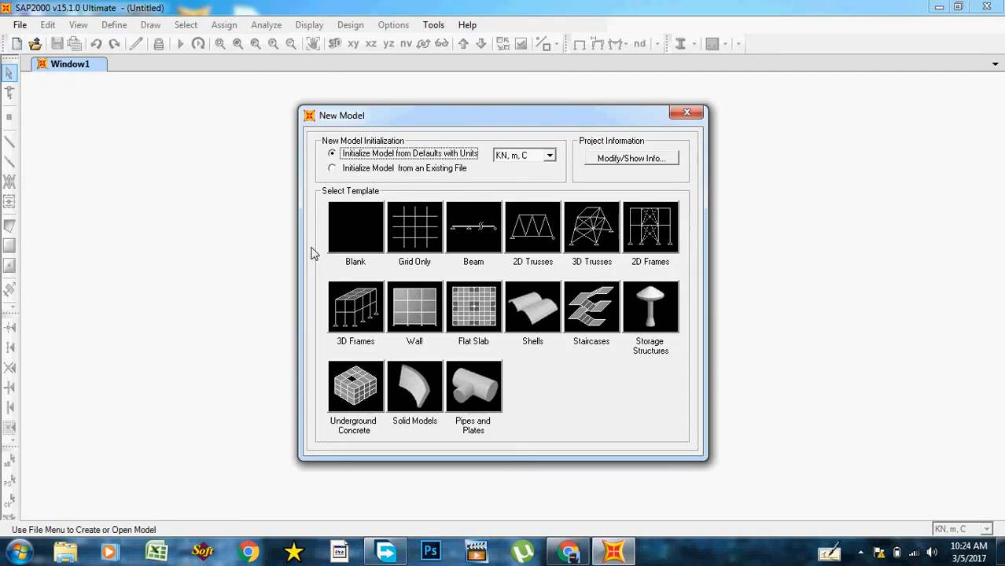
click(552, 157)
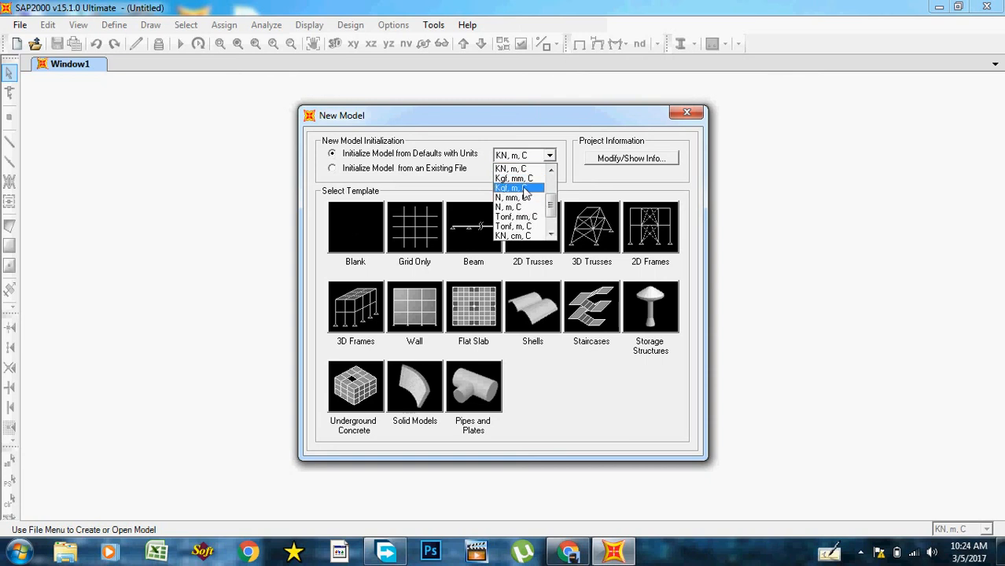
click(515, 168)
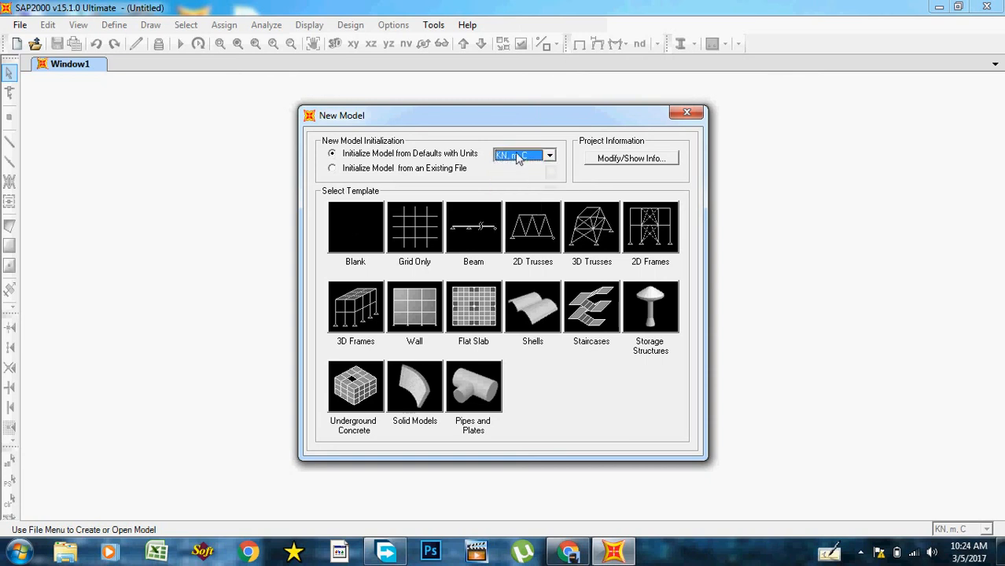
click(621, 163)
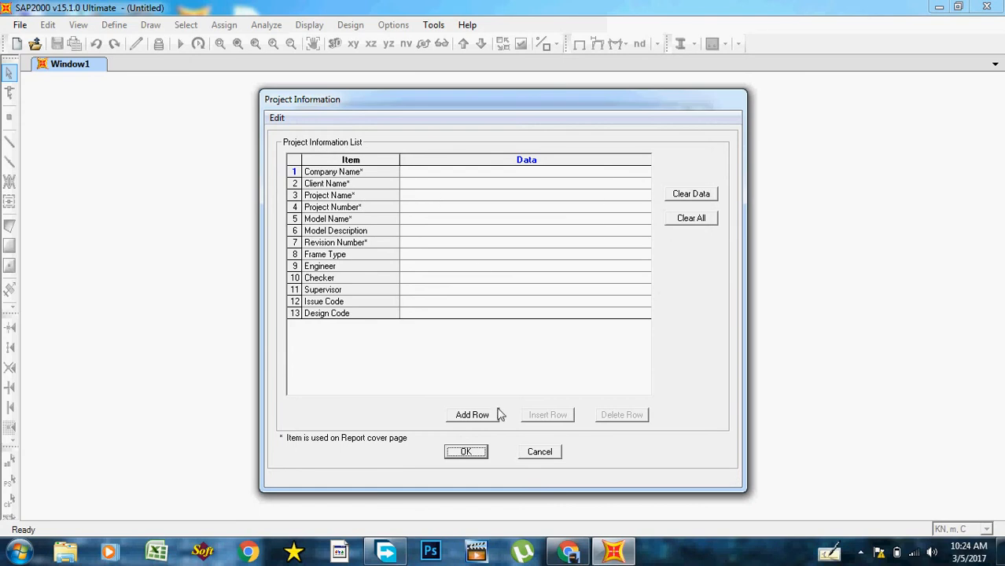
click(466, 452)
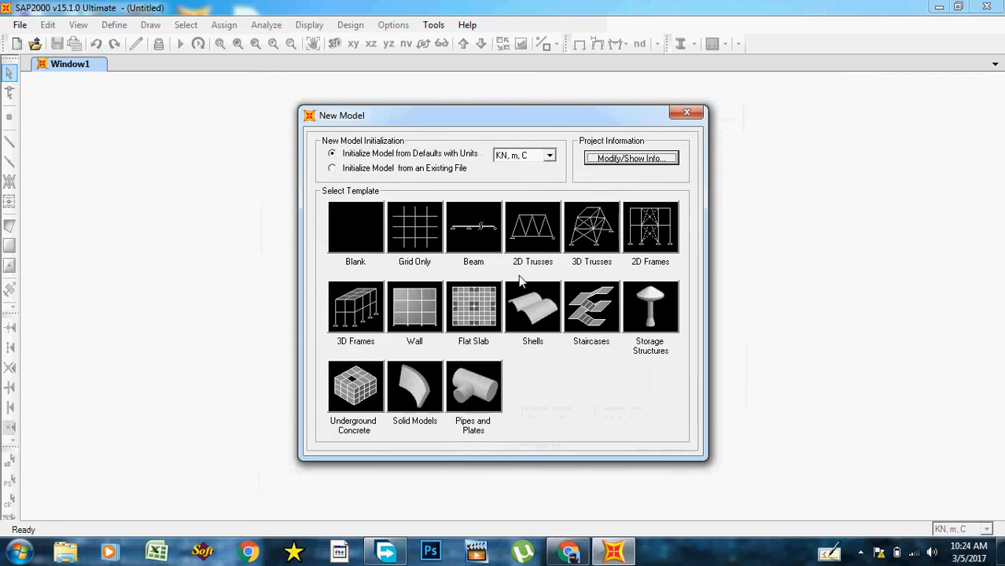
Choose the 3D Frames template and set the frame type to Beam-Slab Building
click(359, 318)
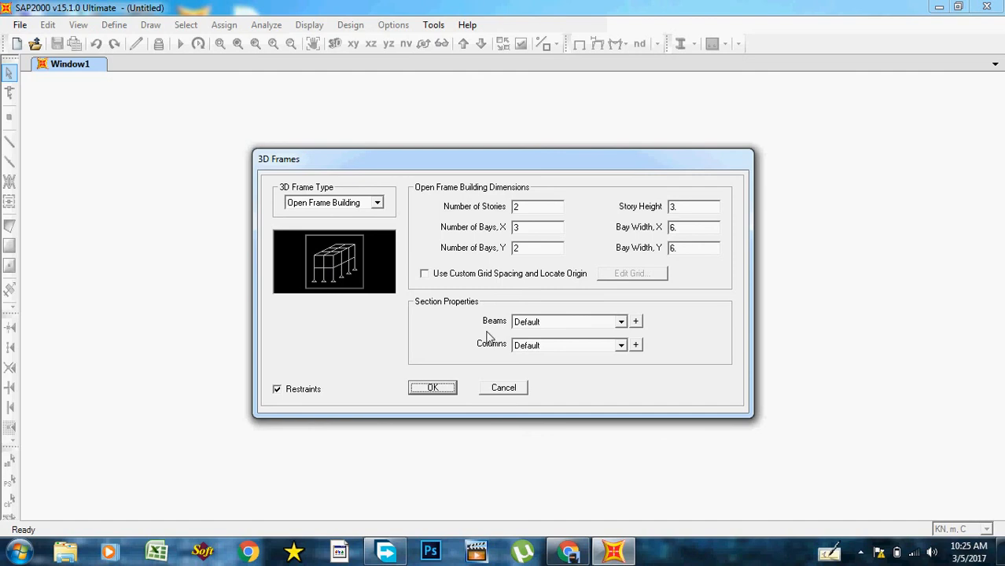
click(377, 204)
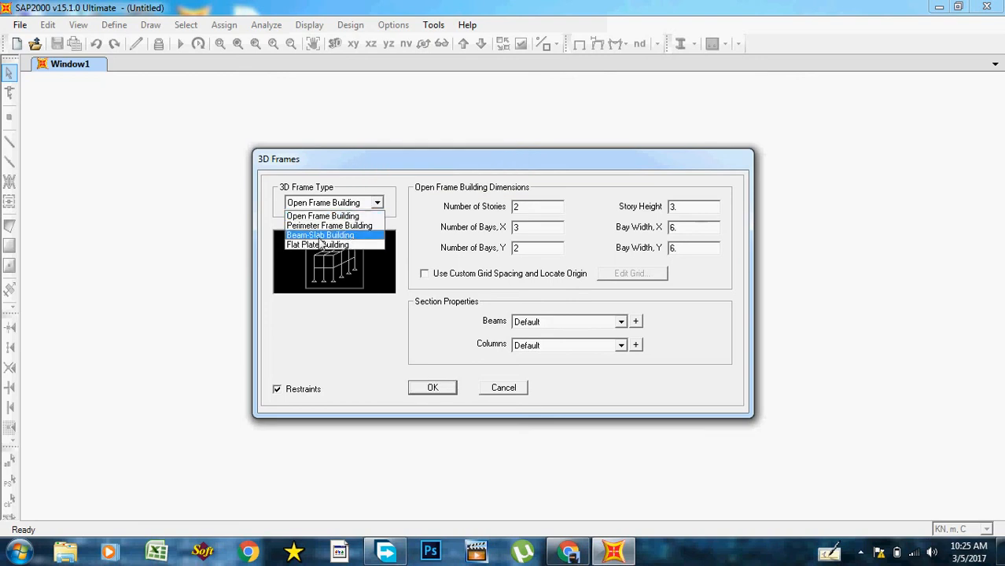
click(319, 237)
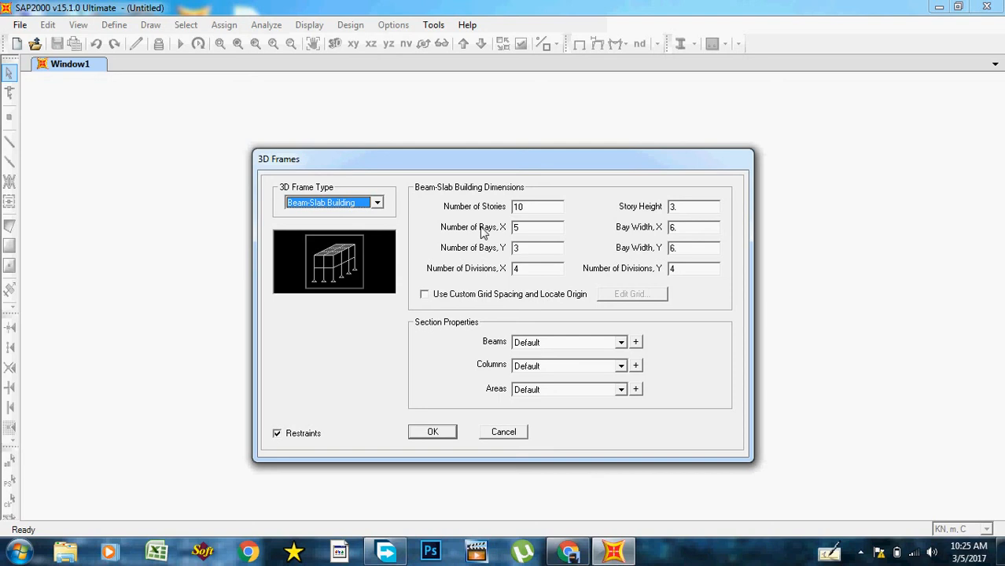
Set the building's number of stories to 5 and its number of bays along X to 5
double_click(540, 209)
text(5)
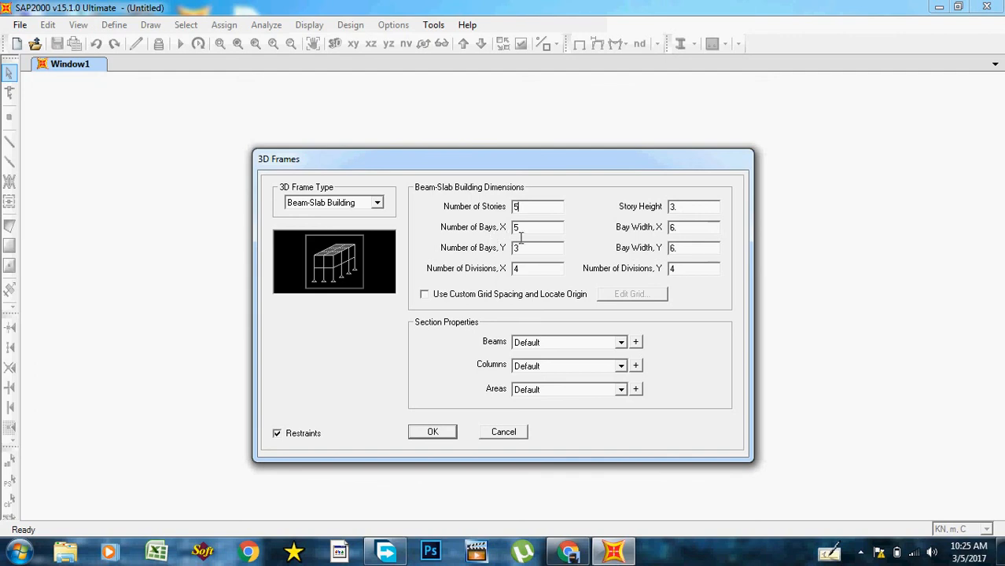
click(534, 230)
key(BackSpace)
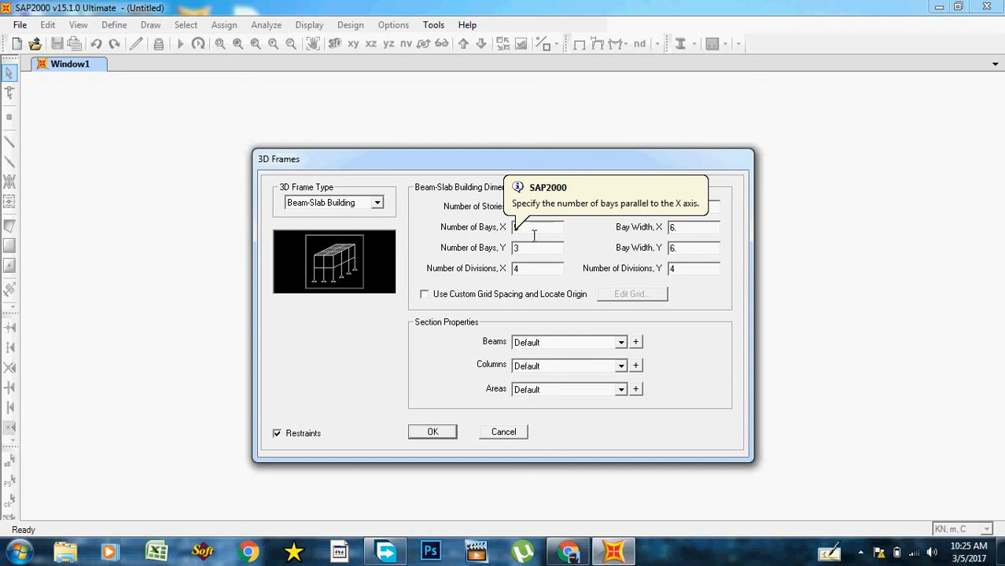
double_click(534, 234)
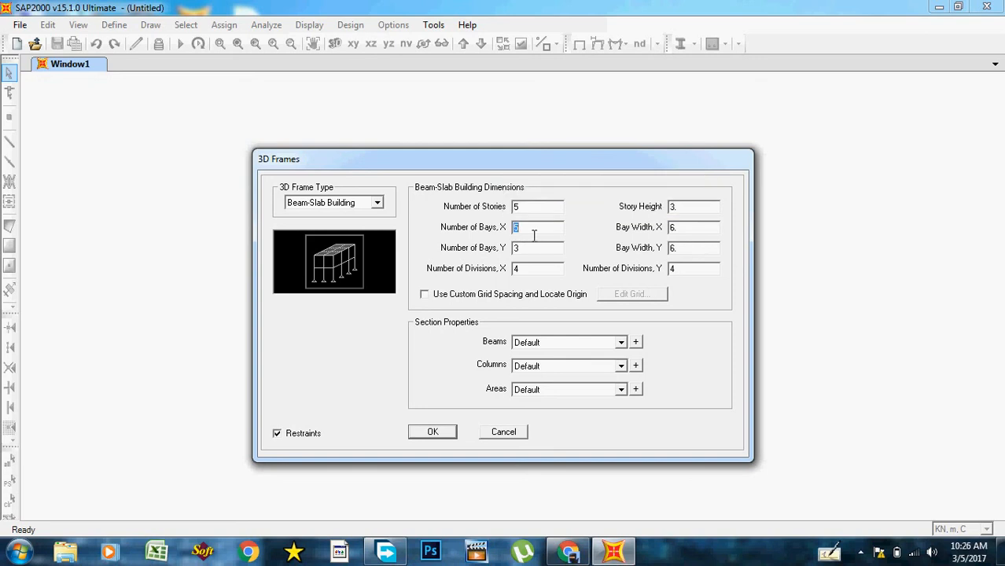
text(5)
double_click(540, 233)
text(5)
Set the bay widths along both X and Y to 5 m
mouse_move(659, 236)
click(686, 233)
text(5)
click(560, 250)
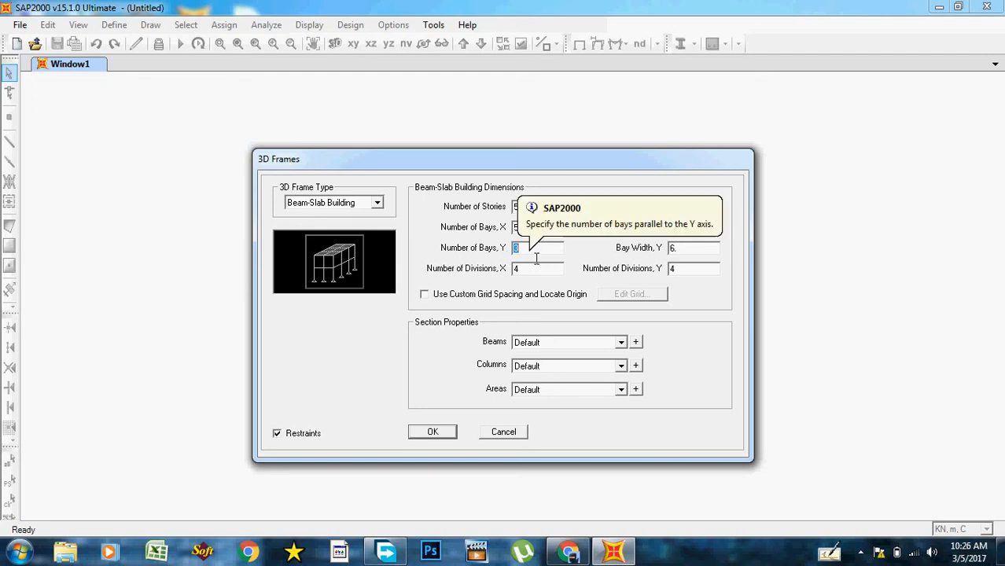
click(700, 254)
text(5)
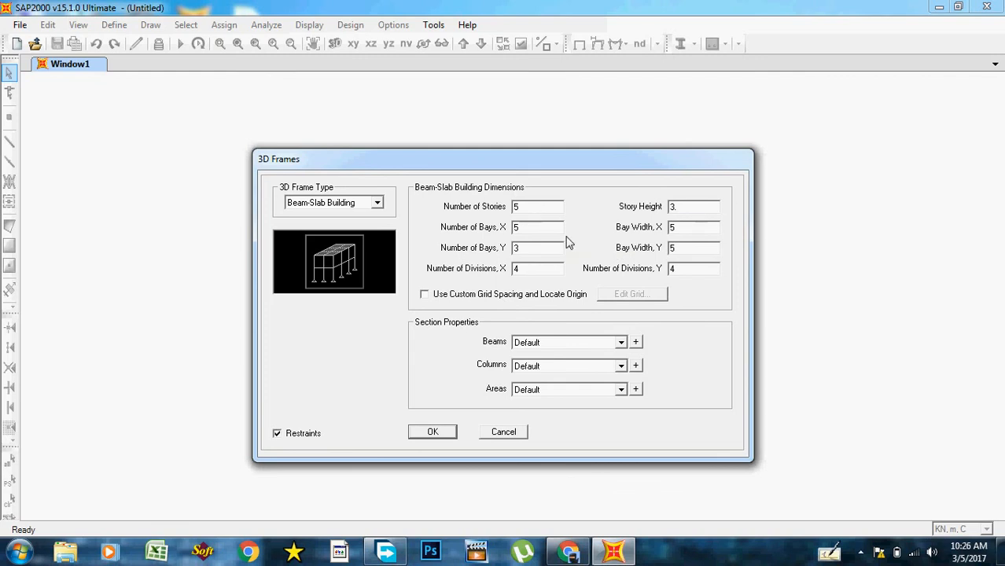
click(678, 248)
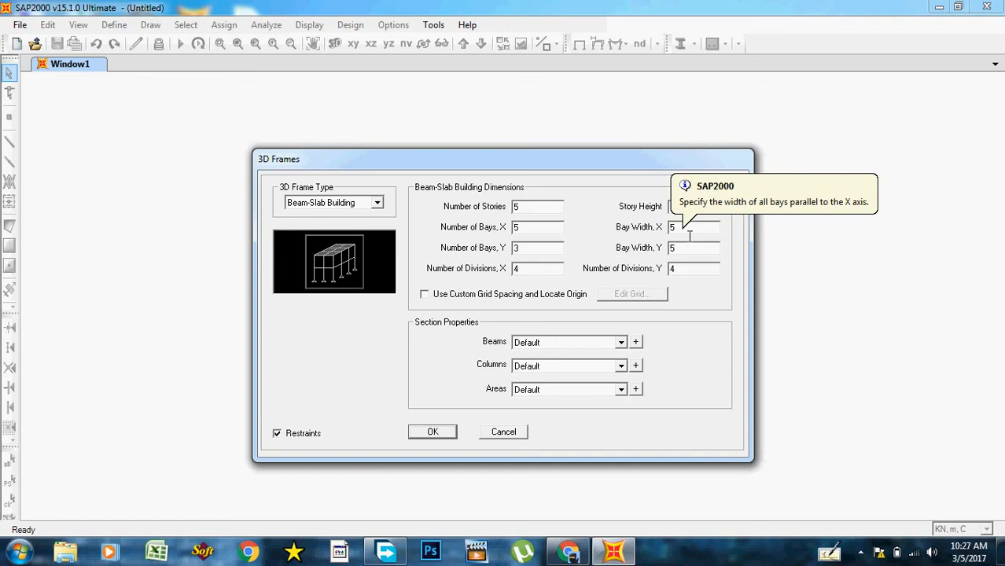
Enable custom grid spacing and set the X ordinates of grid lines A, B and C to 0, 5 and 10 m
click(424, 296)
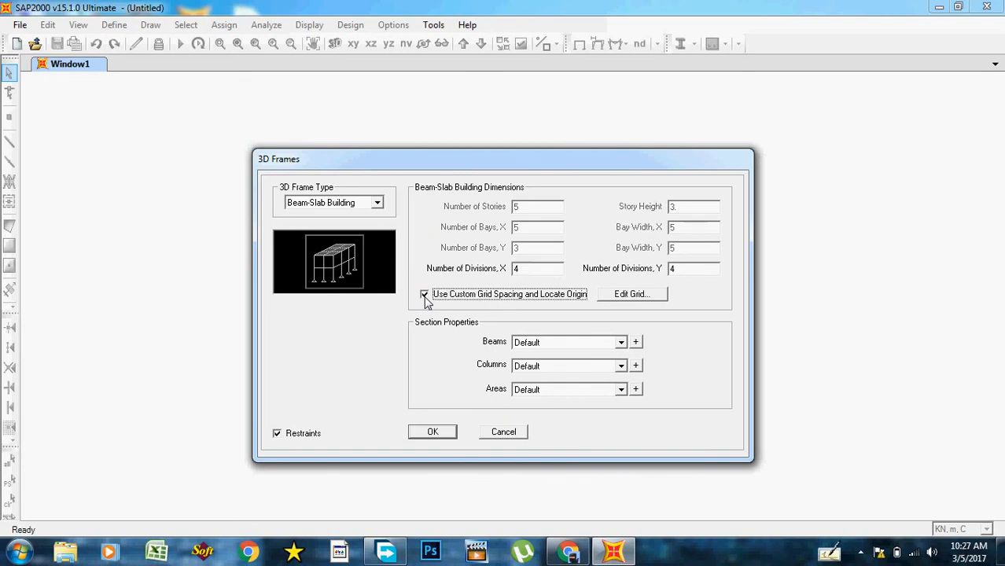
click(638, 294)
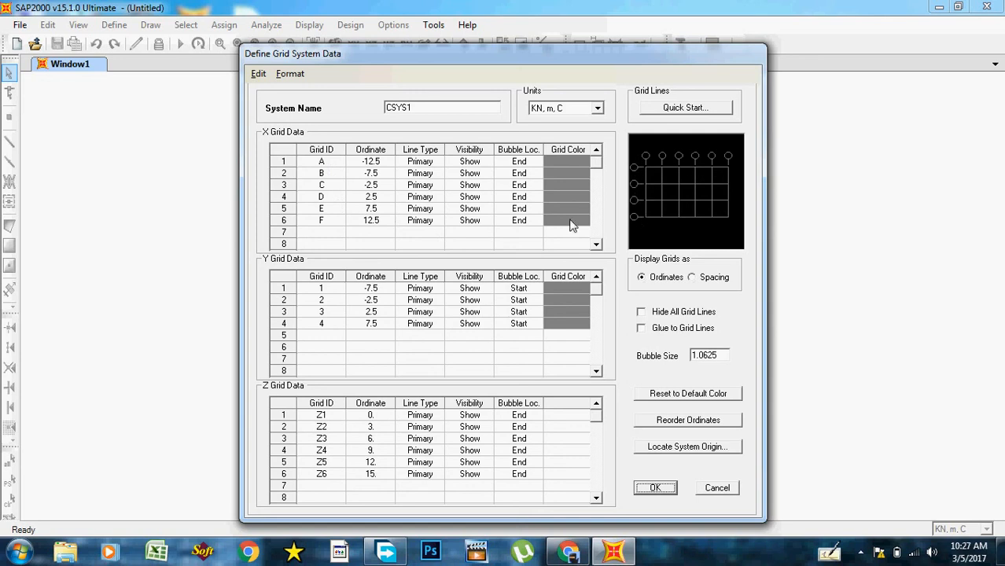
click(376, 163)
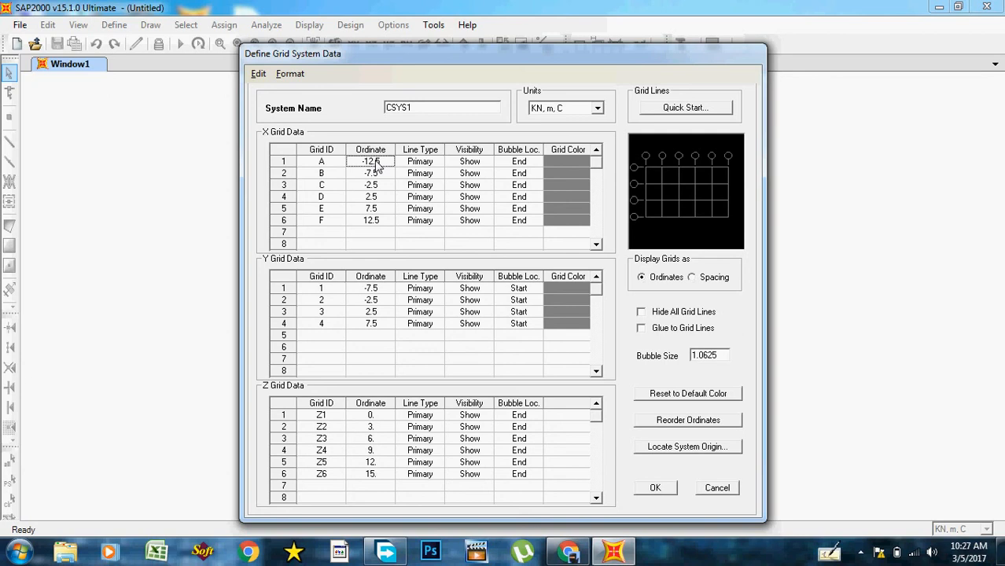
click(382, 164)
text(0)
click(388, 173)
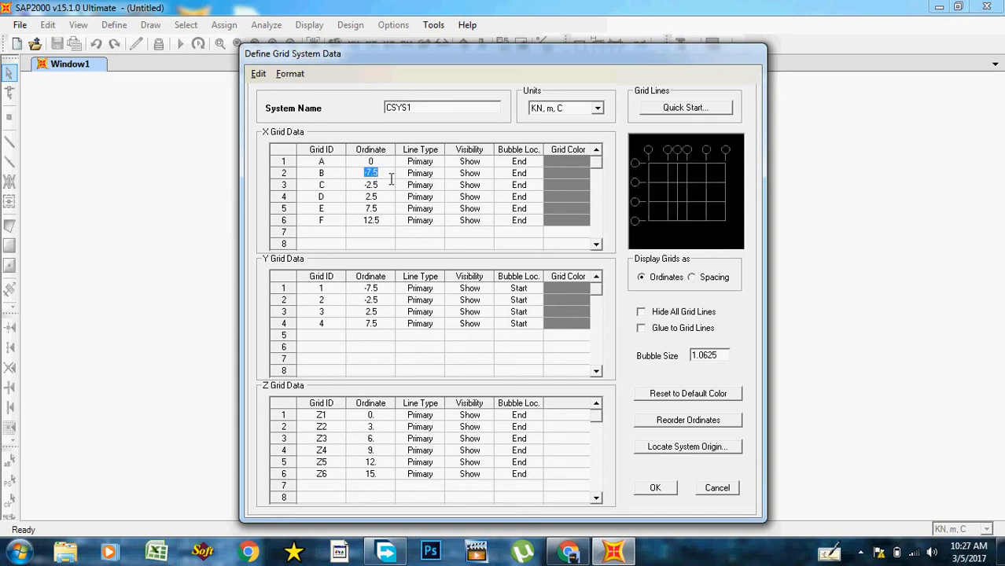
text(5)
click(370, 186)
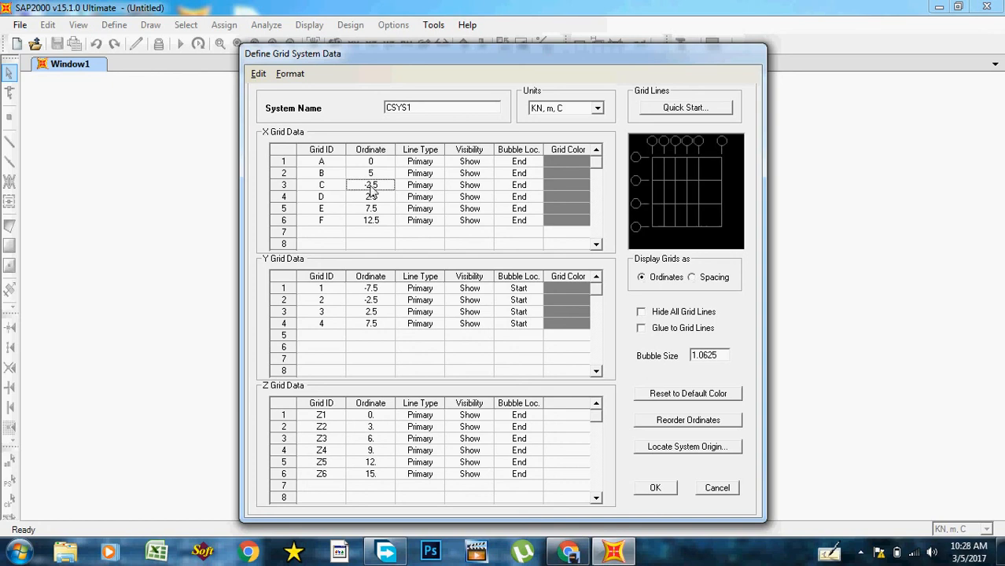
click(372, 189)
text(-1)
key(shift+Left)
text(10)
Set the X ordinates of grid lines D, E and F to 18, 24 and 30 m
click(375, 199)
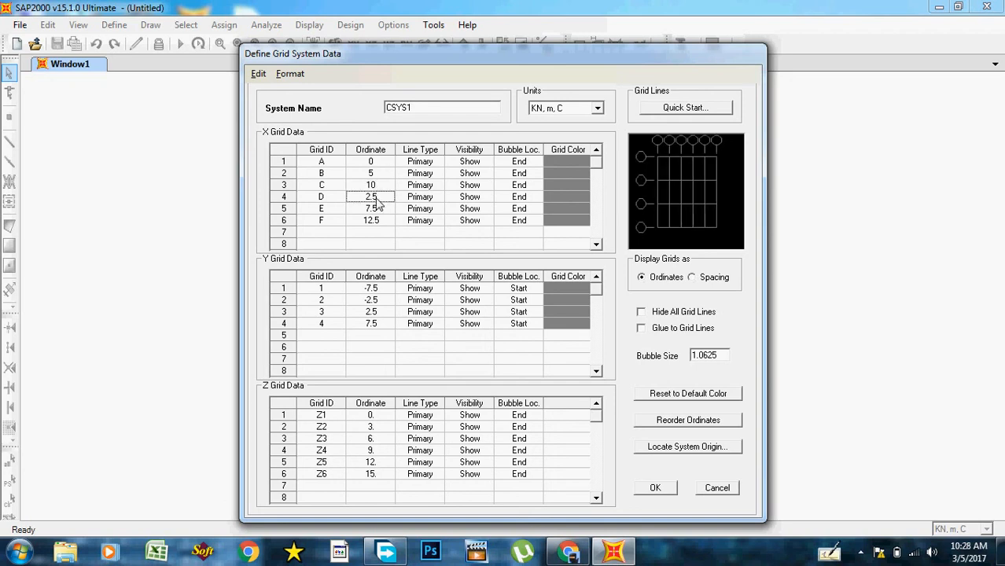
click(381, 202)
text(18)
click(385, 211)
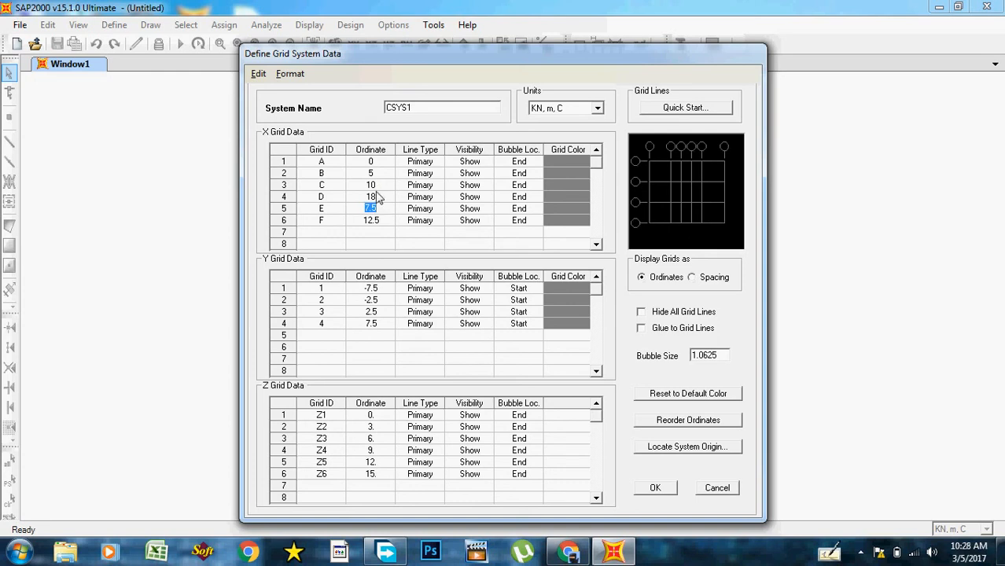
text(24)
click(394, 222)
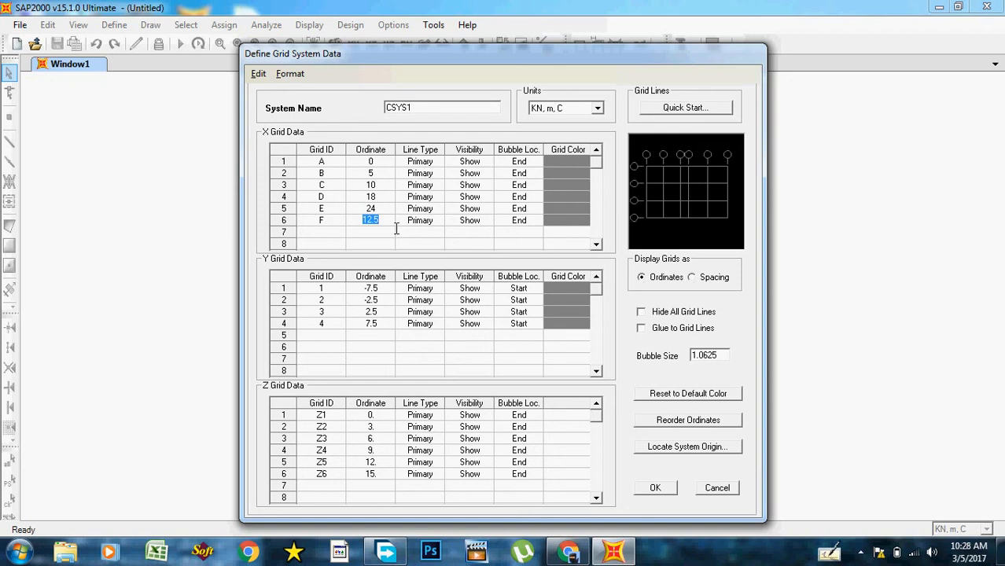
text(30)
Set the Y ordinates of grid lines 1 to 4 to 0, 5, 10 and 15 m and accept the grid data
click(378, 291)
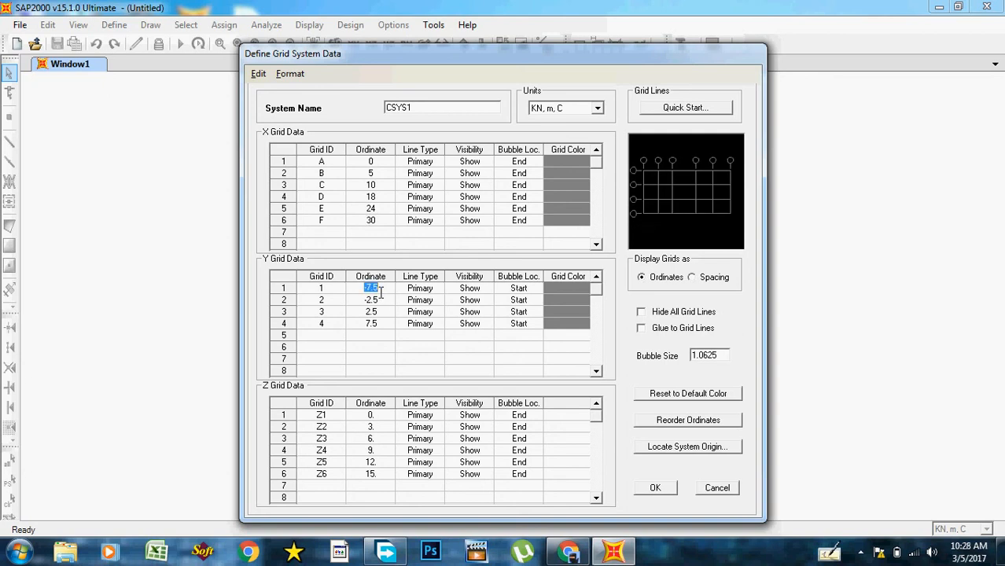
text(0)
click(382, 302)
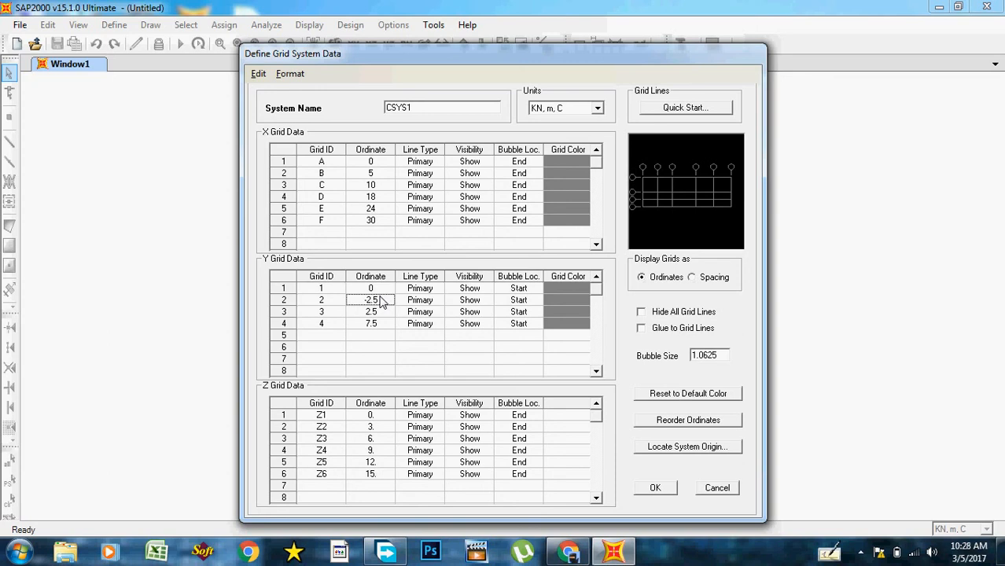
text(5)
click(384, 314)
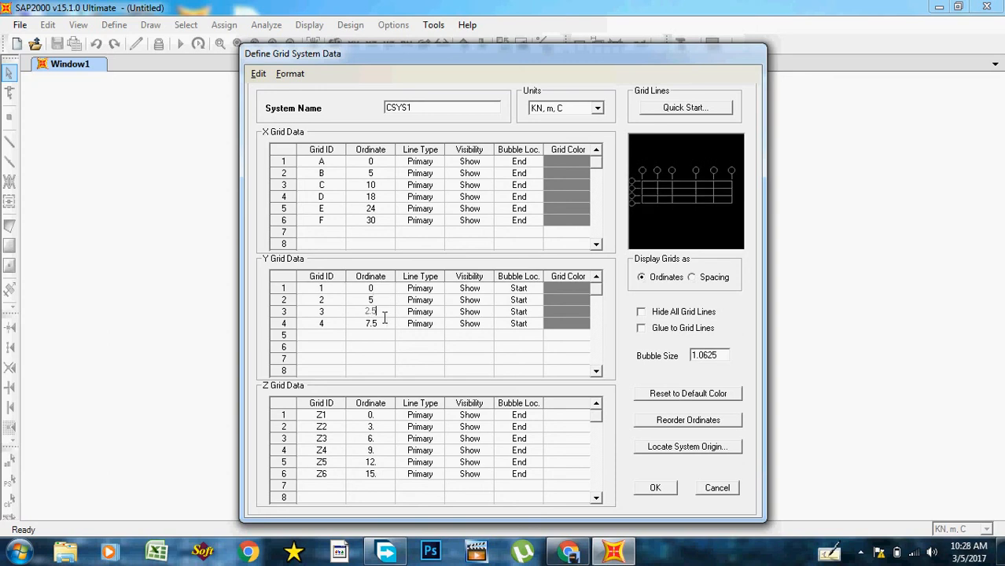
text(10)
click(390, 327)
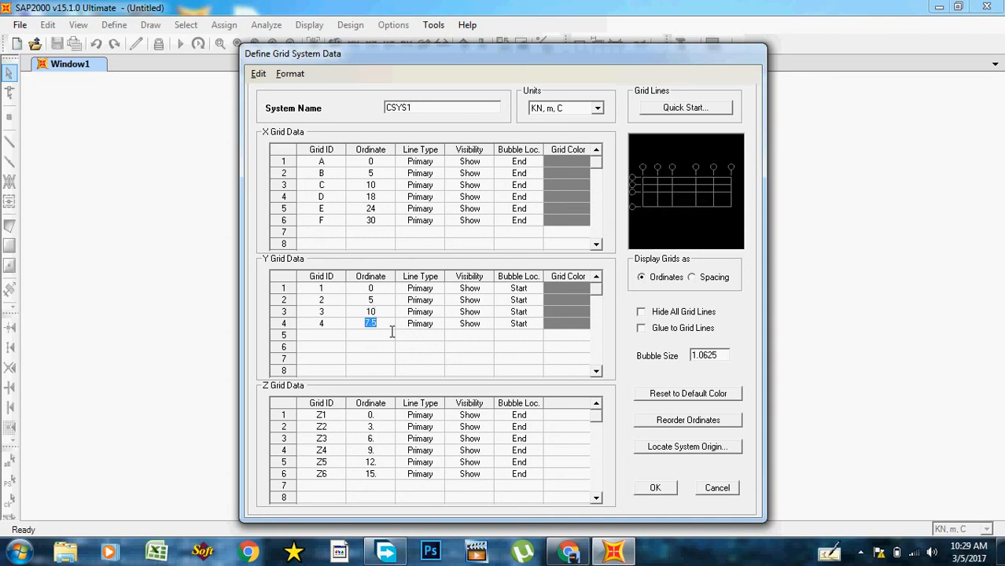
text(15)
click(394, 360)
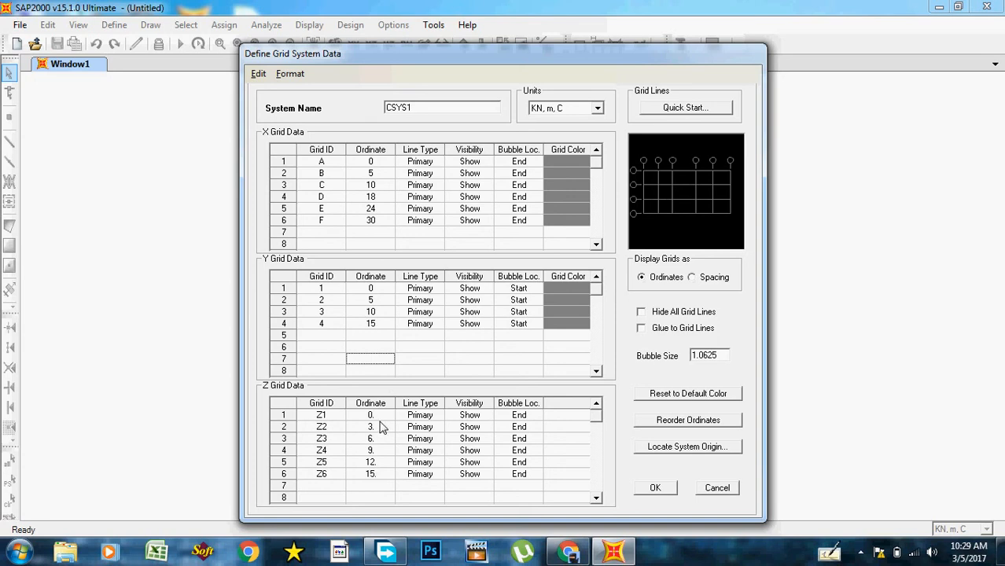
click(664, 490)
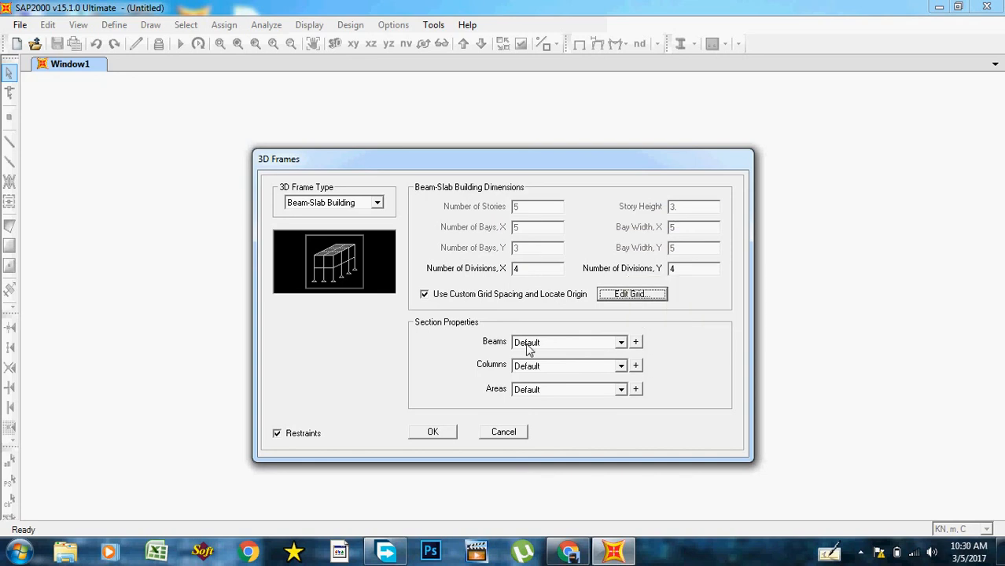
Start a new concrete rectangular frame section for the building's beams, dismissing the error messages
click(636, 343)
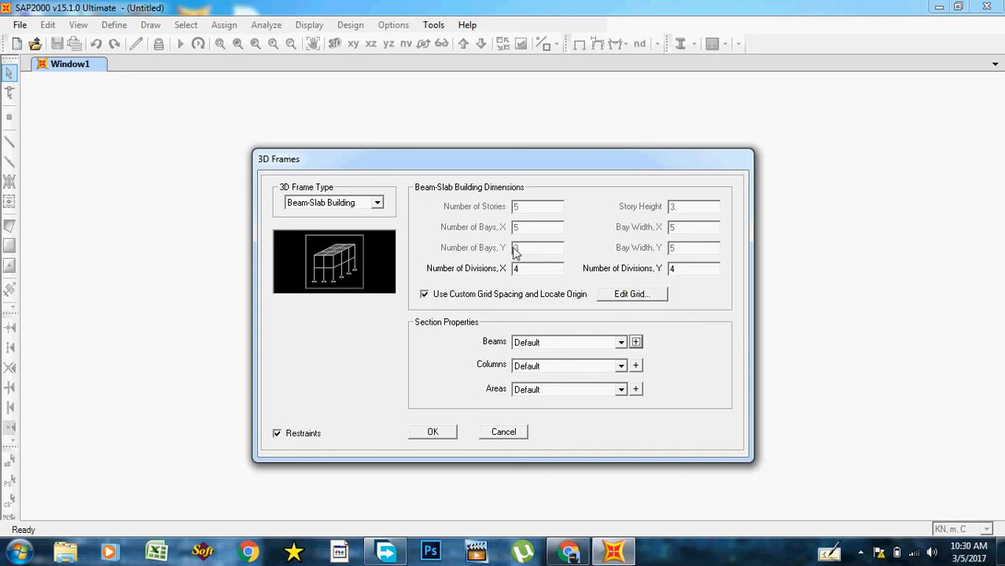
click(635, 344)
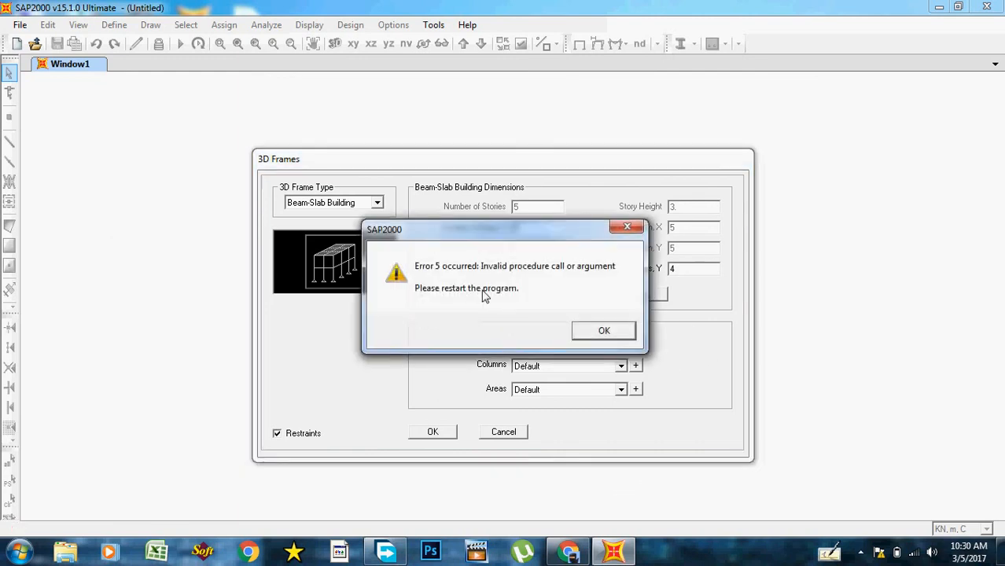
click(593, 332)
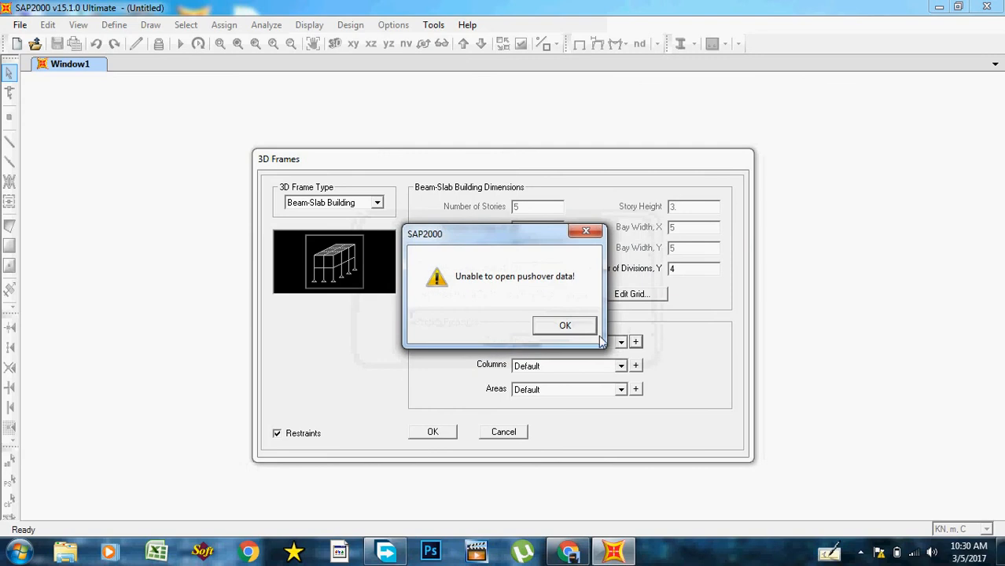
click(576, 326)
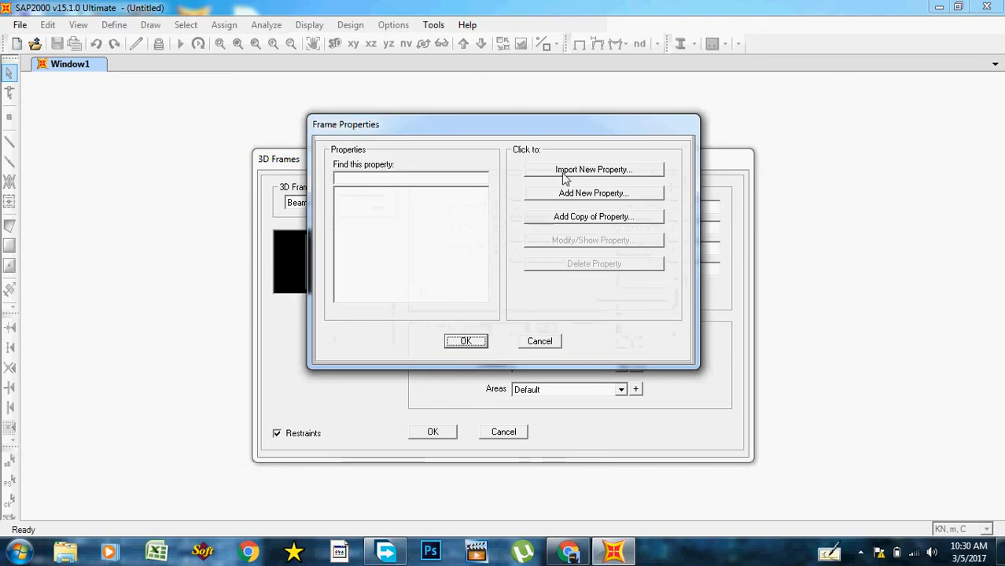
click(594, 195)
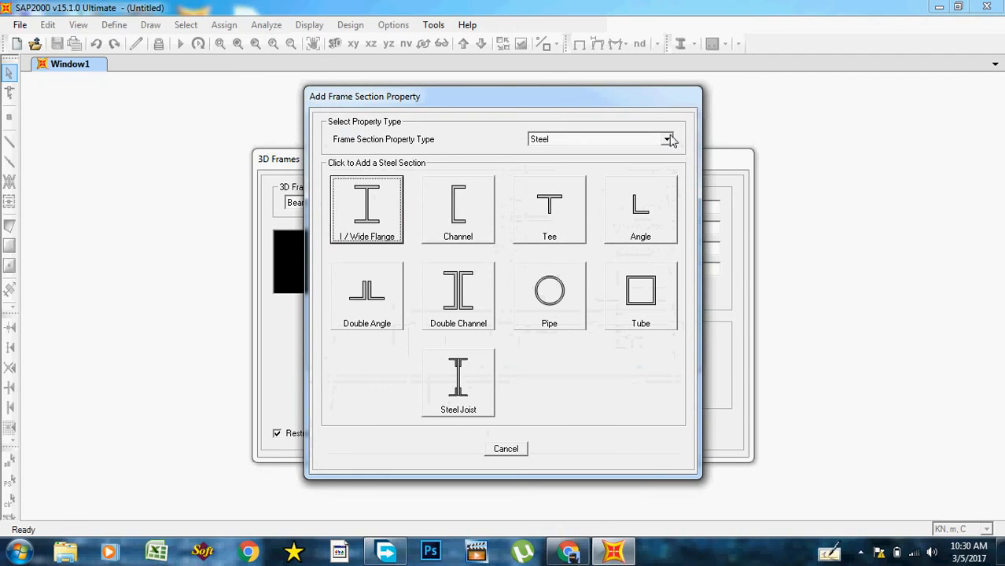
click(667, 139)
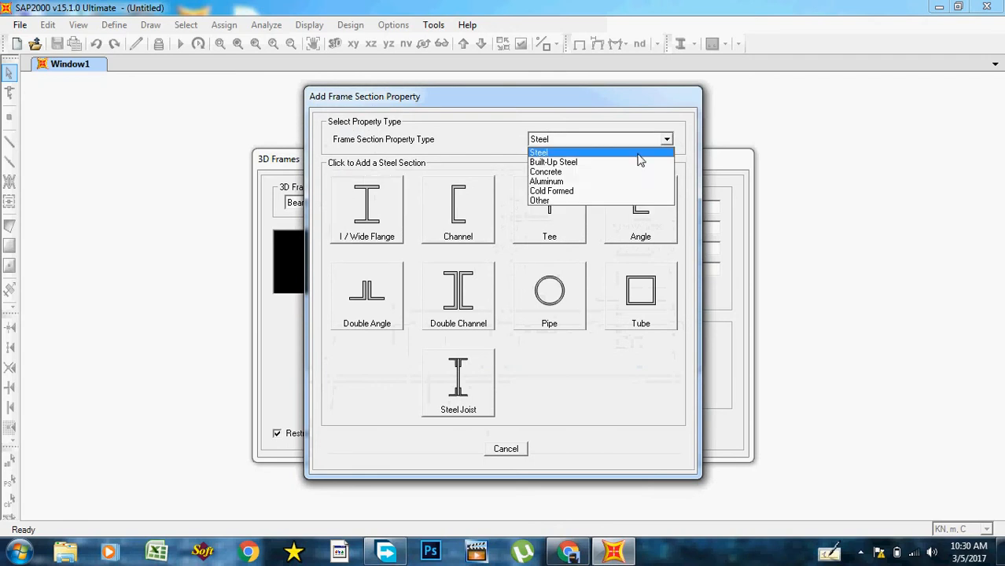
click(572, 173)
click(380, 220)
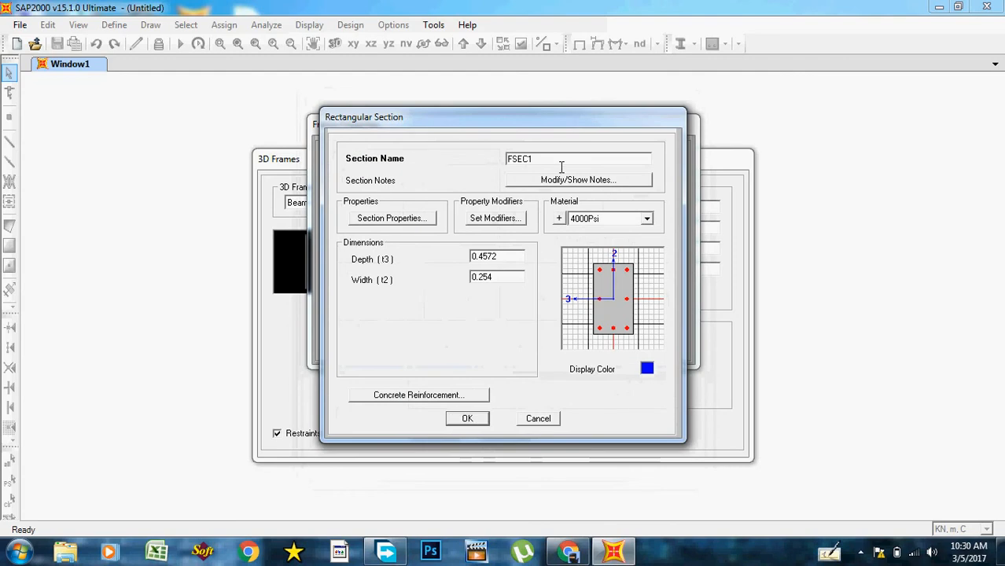
Name the rectangular section Beam and set its depth to 0.35 m and width to 0.25 m
double_click(562, 166)
text(Beam)
double_click(508, 259)
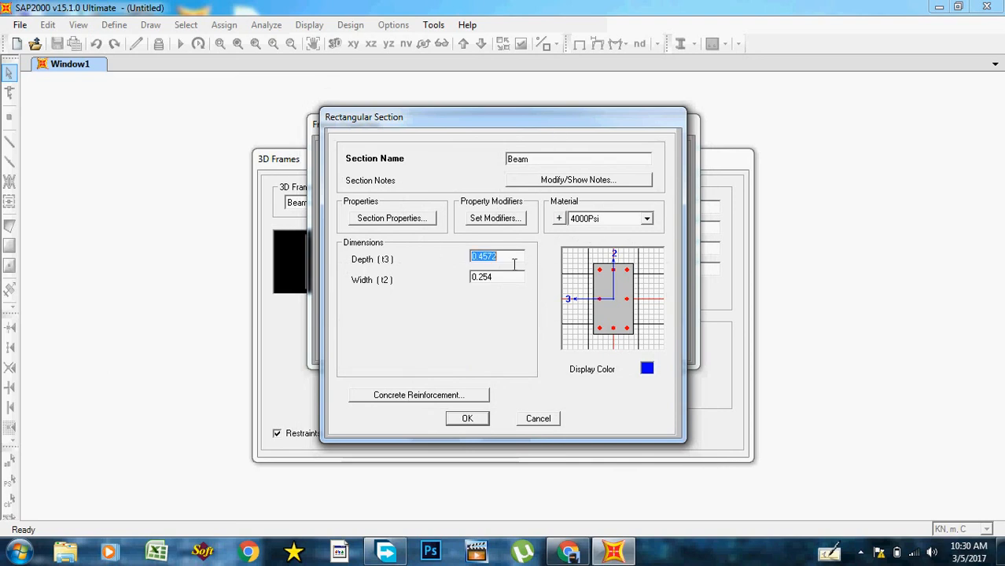
click(514, 265)
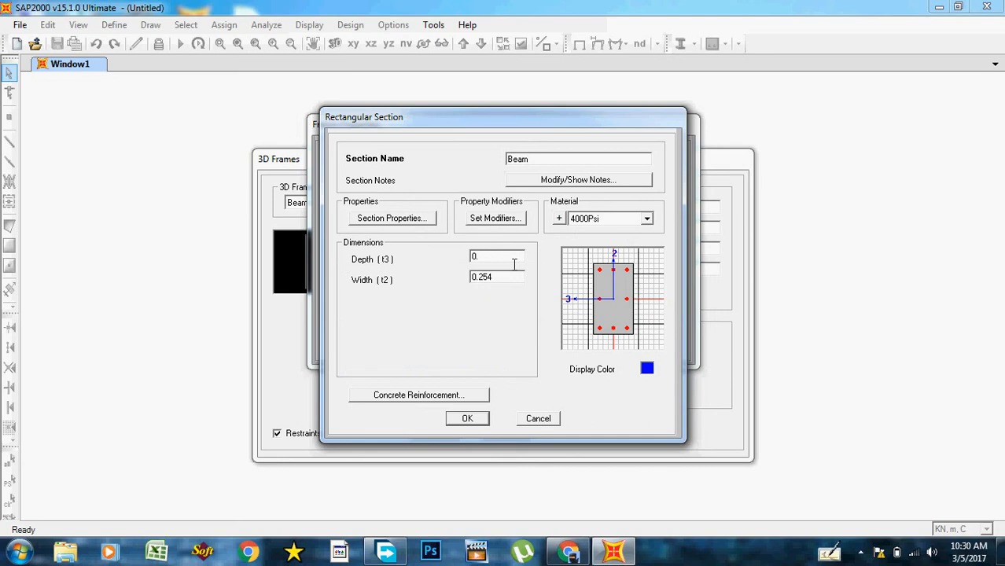
text(35)
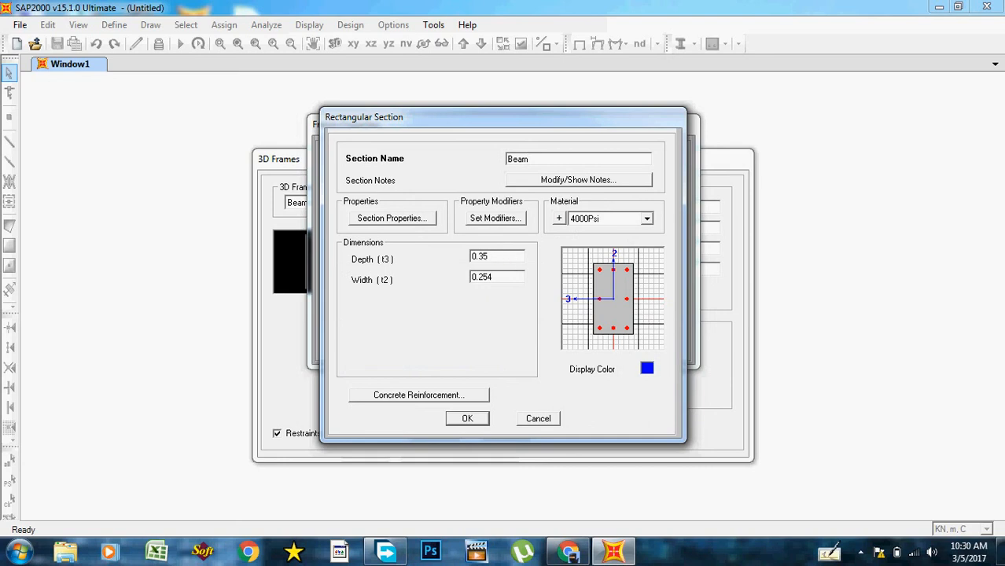
double_click(516, 279)
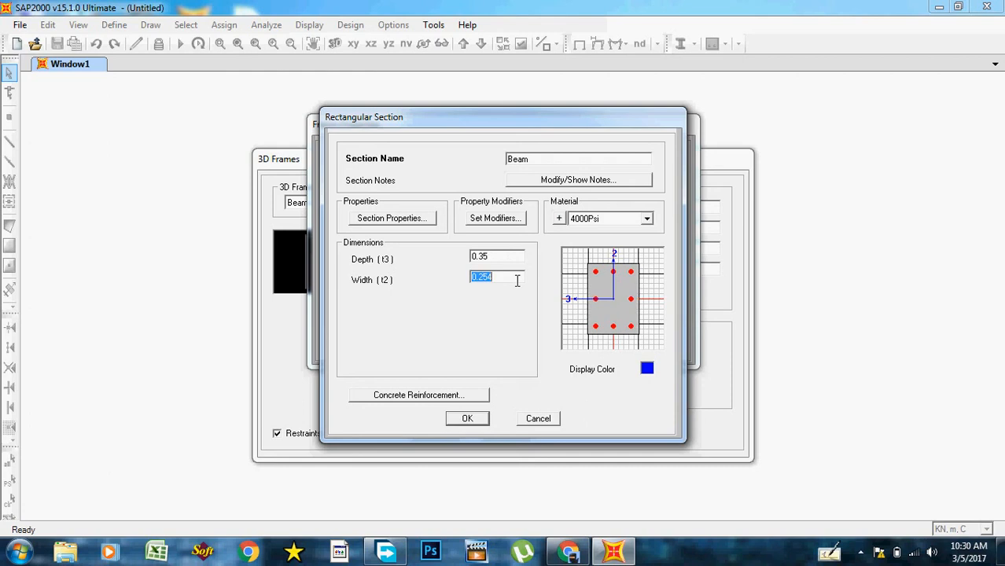
text(3)
text(.25)
Add a concrete material with region India, Indian standard and grade M30, and assign it to the Beam section
click(561, 219)
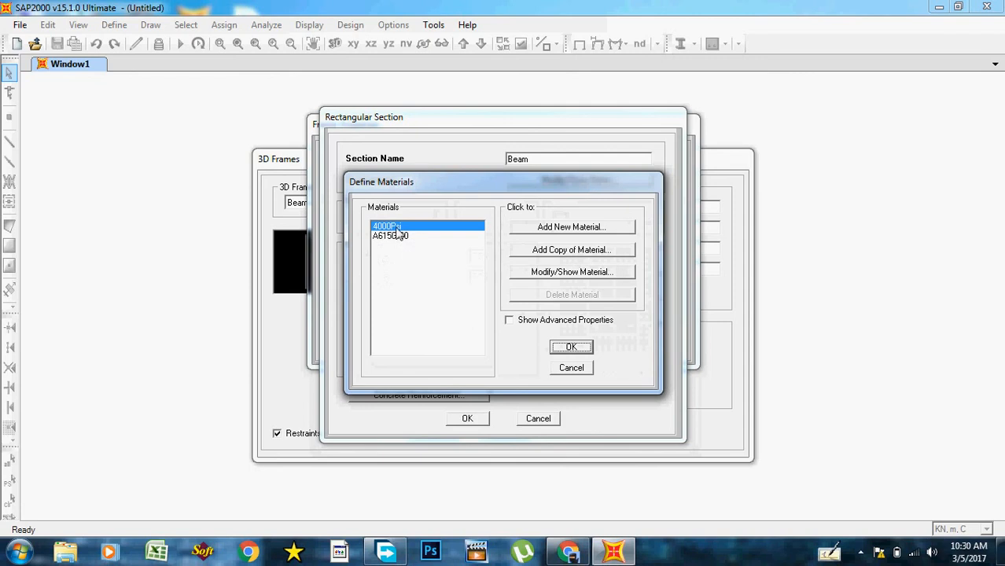
click(560, 228)
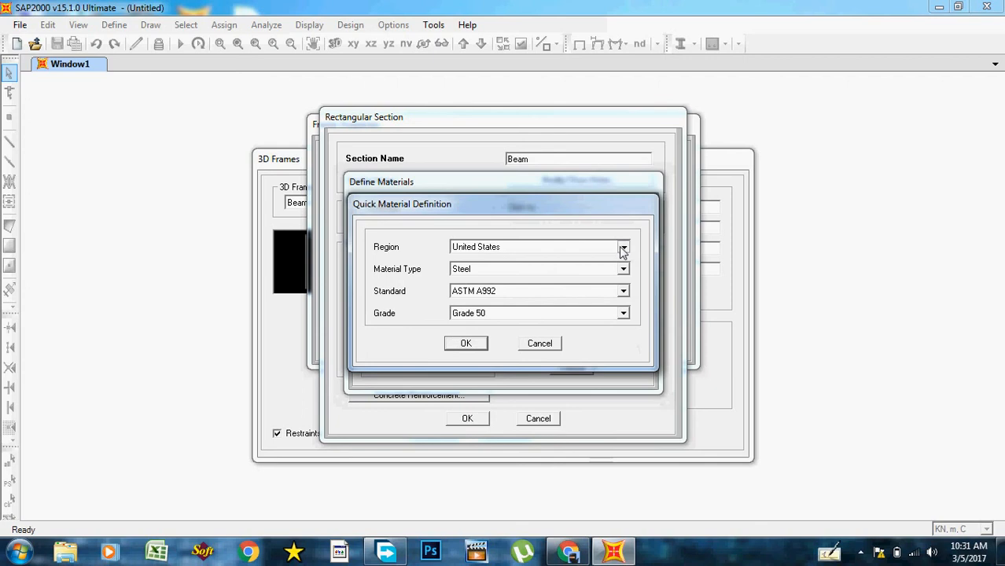
click(622, 248)
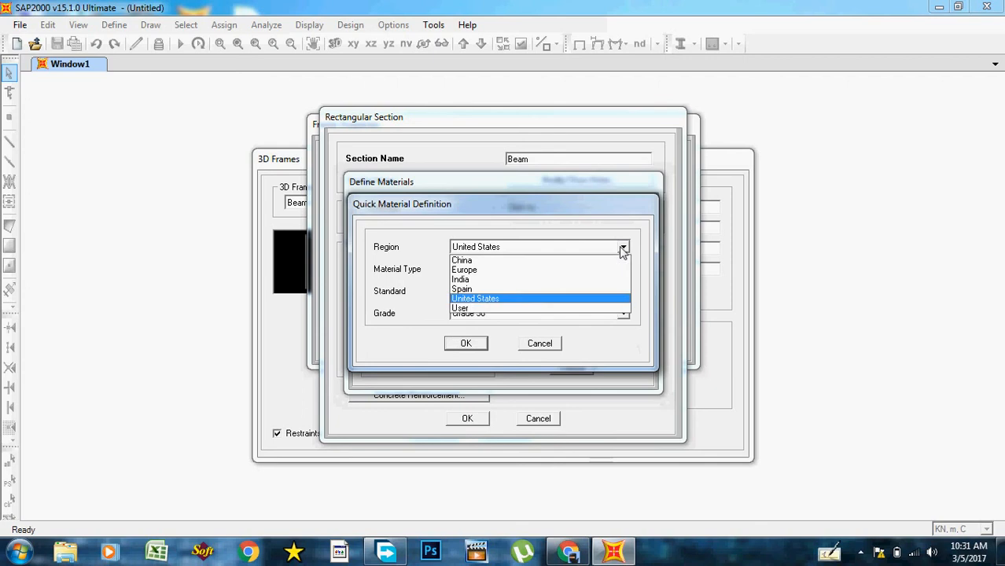
click(475, 282)
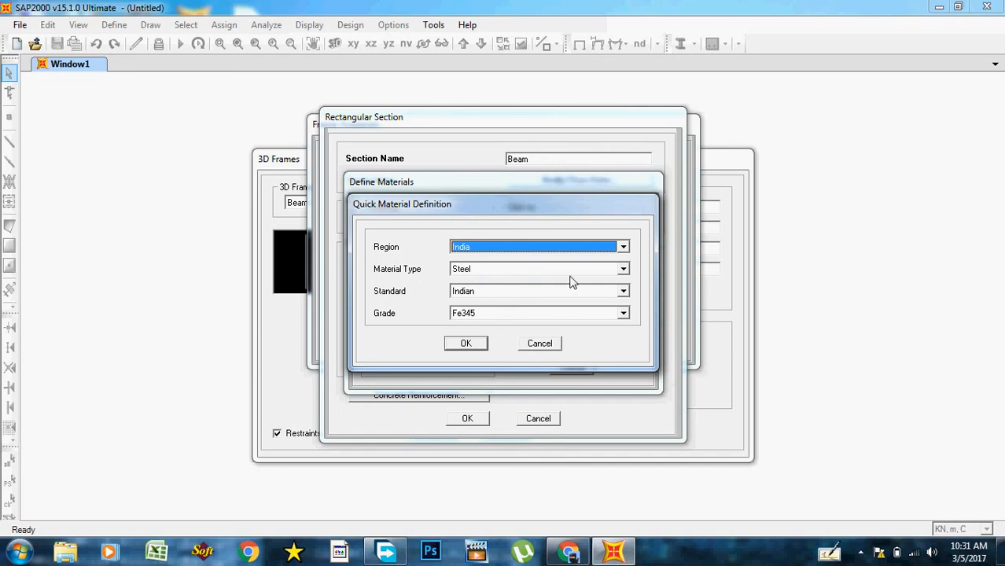
click(626, 269)
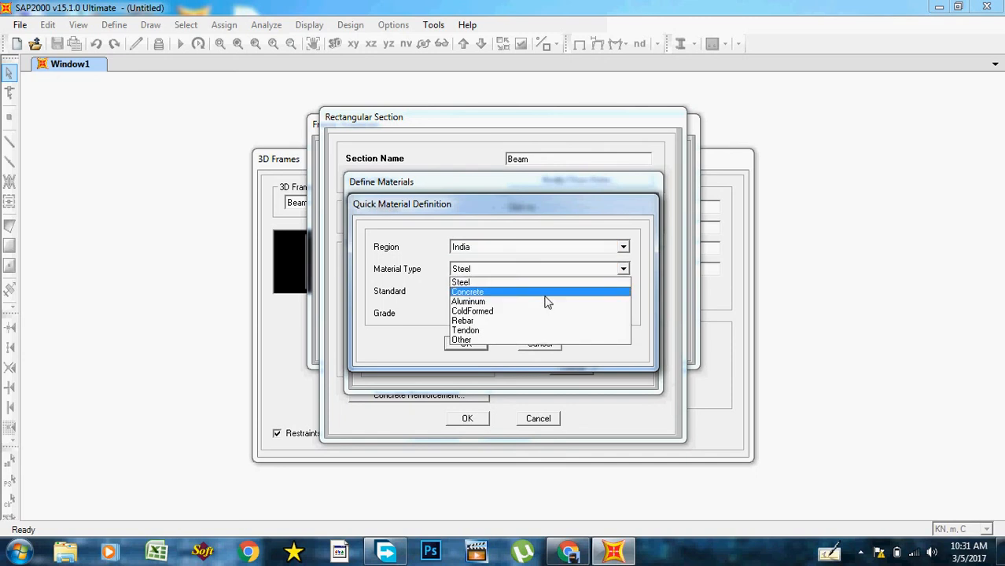
click(486, 293)
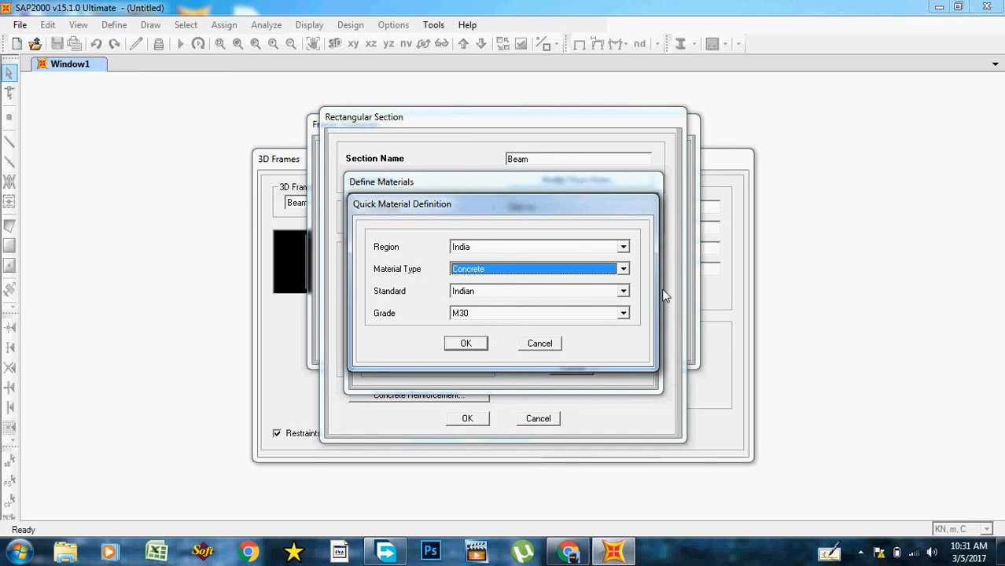
click(624, 314)
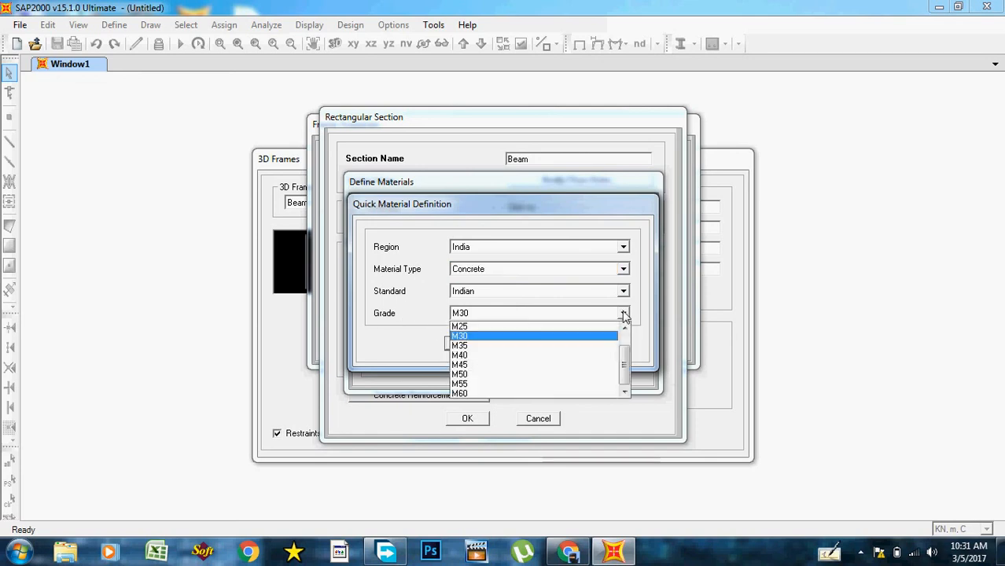
click(482, 338)
click(464, 343)
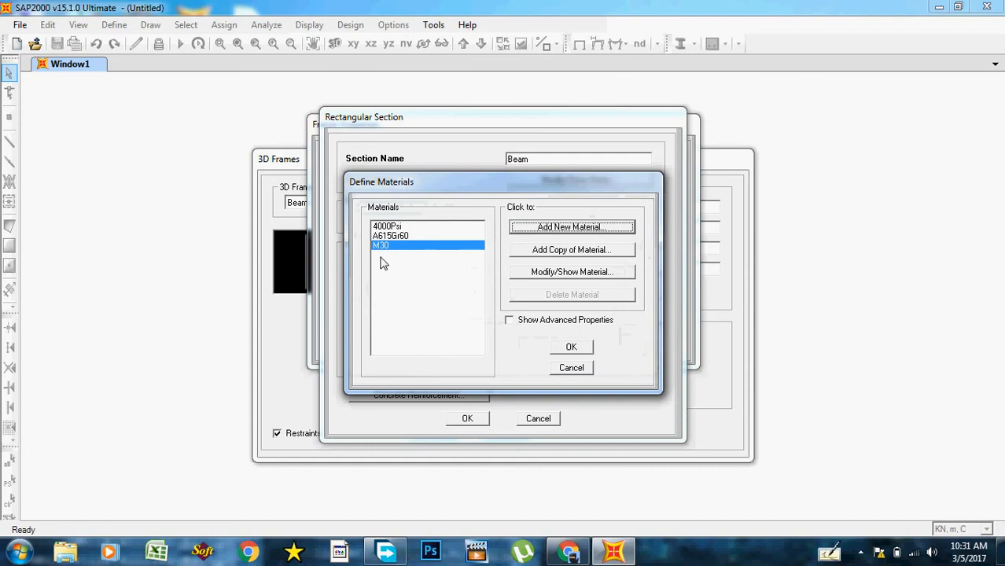
click(572, 348)
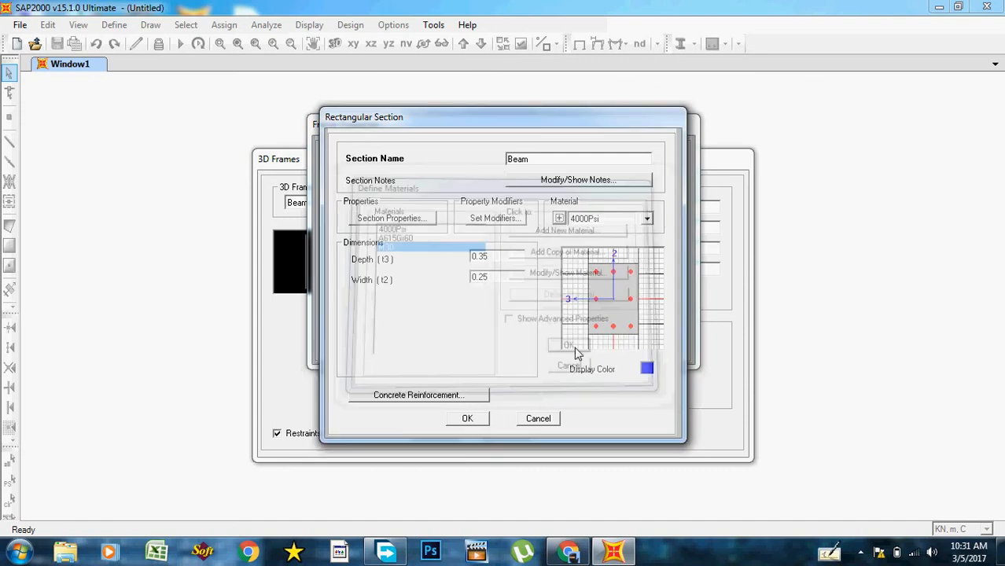
click(646, 222)
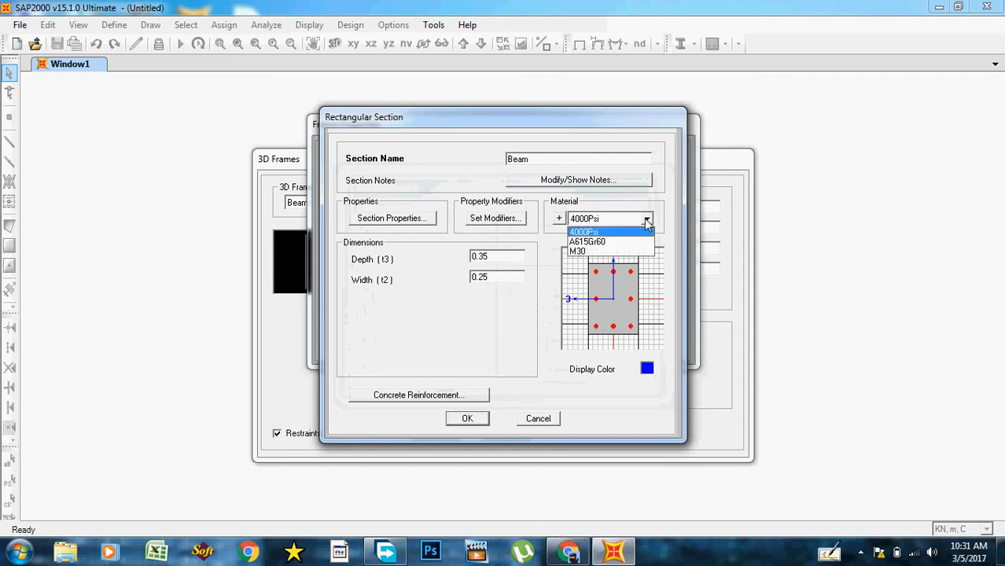
click(605, 252)
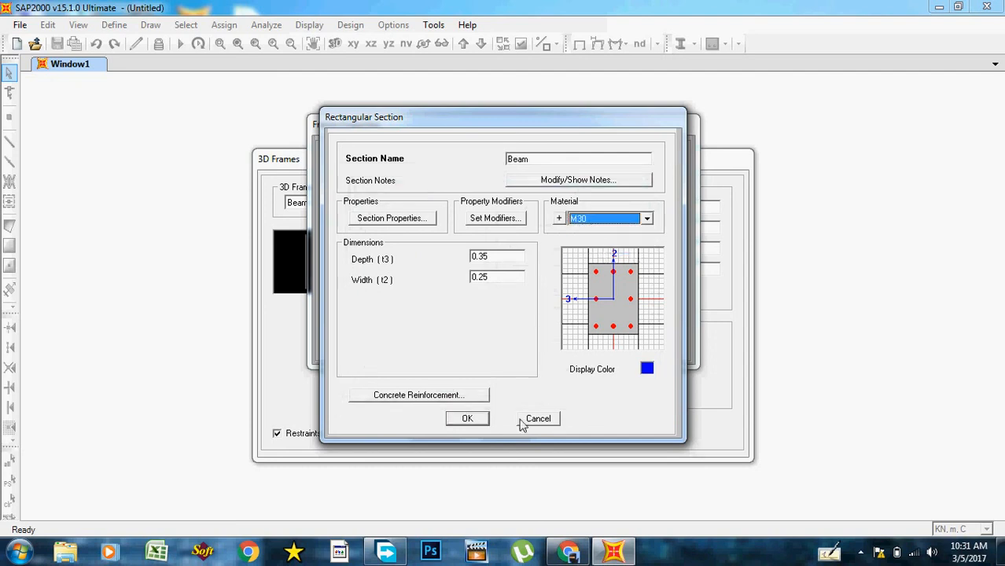
From the Beam section's reinforcement data, add a rebar material with region India, Indian standard and HYSD Grade 415
click(454, 397)
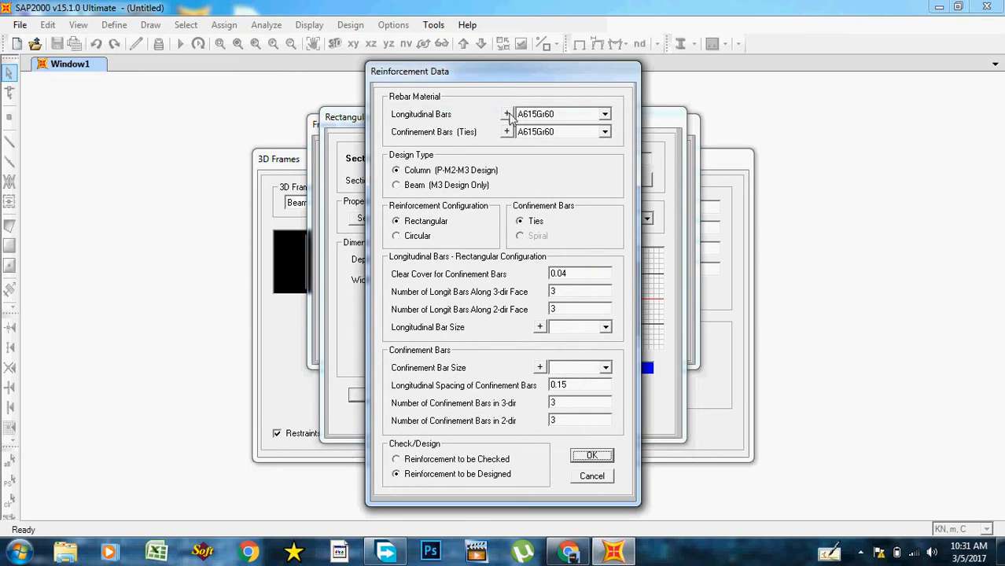
click(605, 115)
click(607, 118)
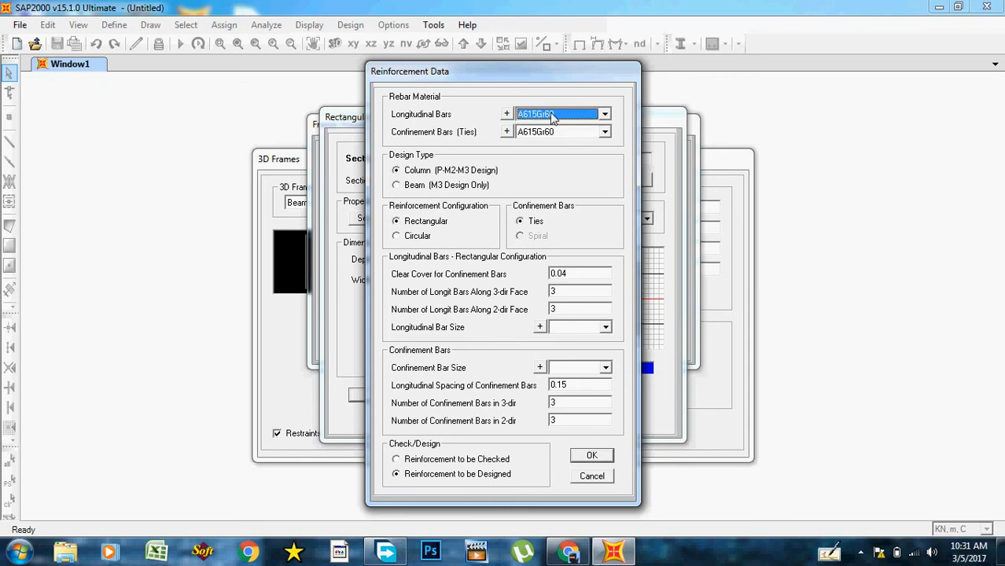
click(507, 115)
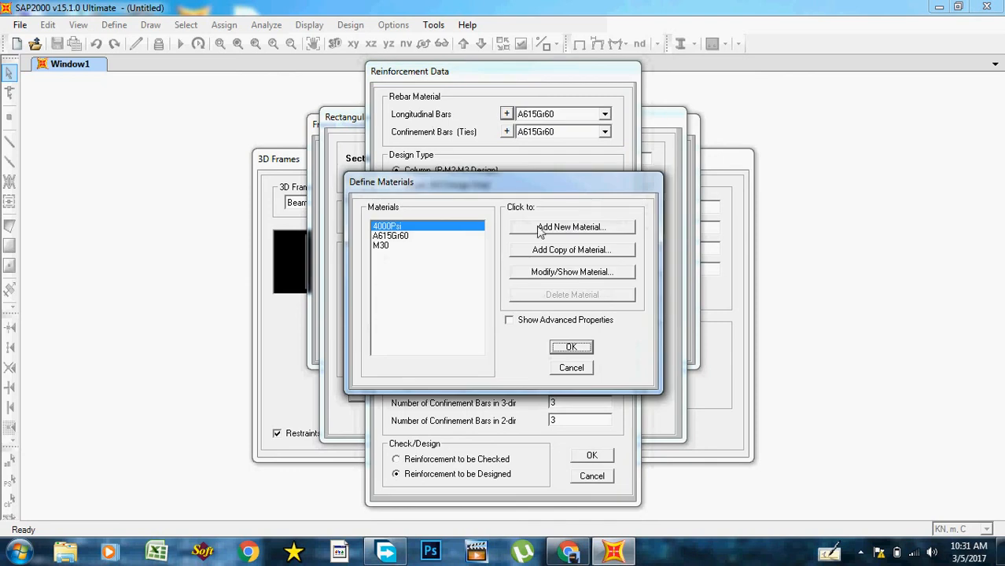
click(566, 230)
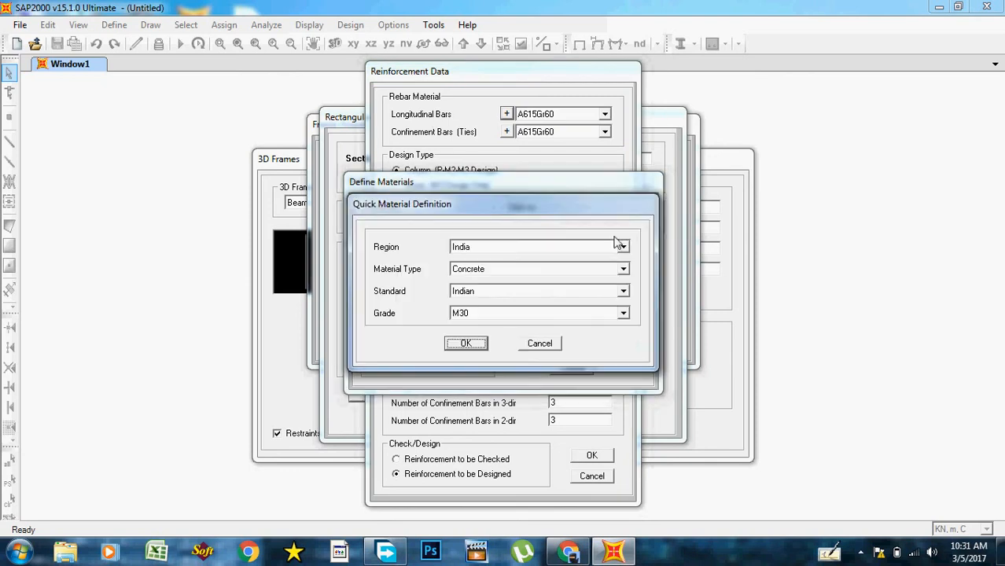
click(624, 269)
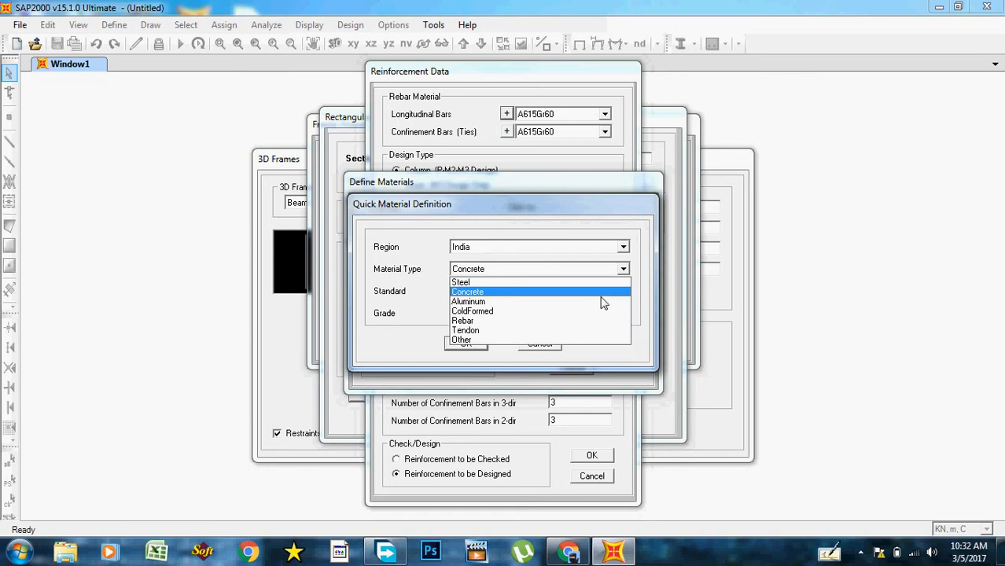
click(513, 322)
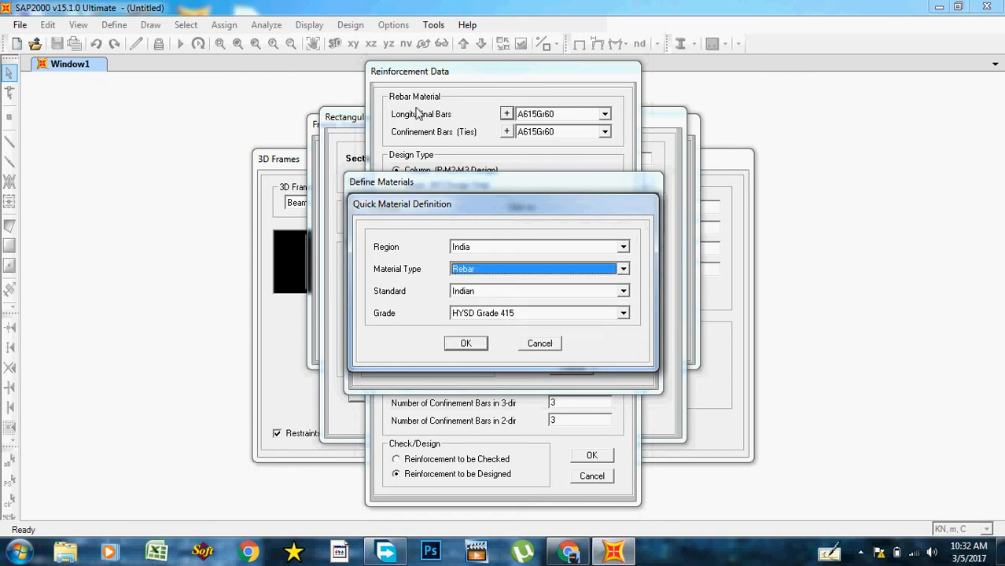
click(623, 313)
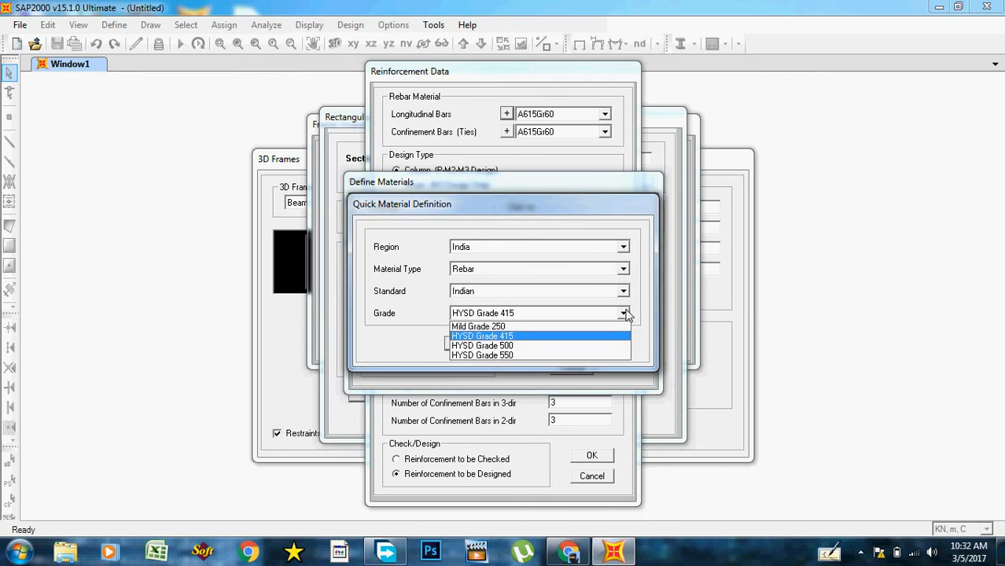
click(549, 336)
click(484, 343)
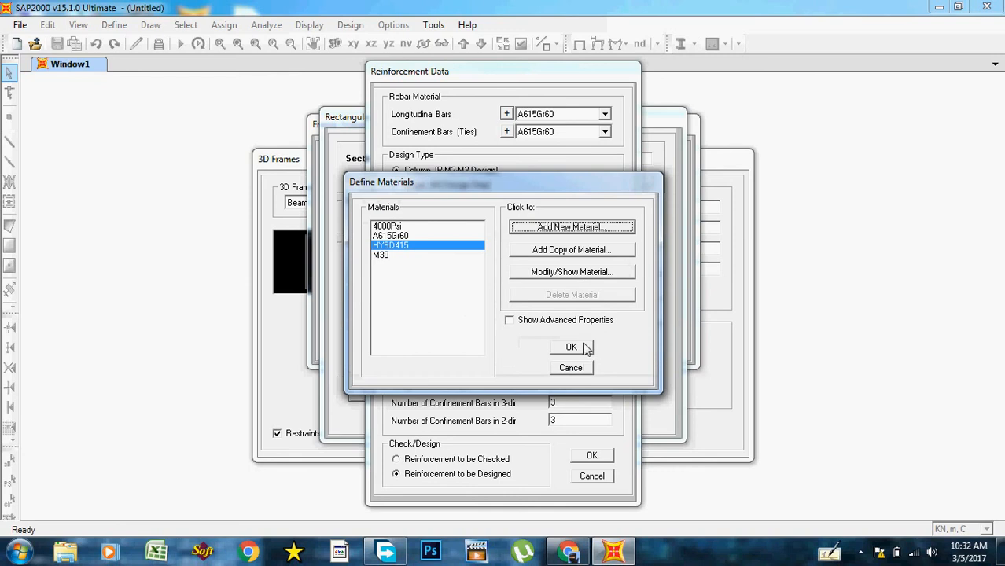
click(571, 347)
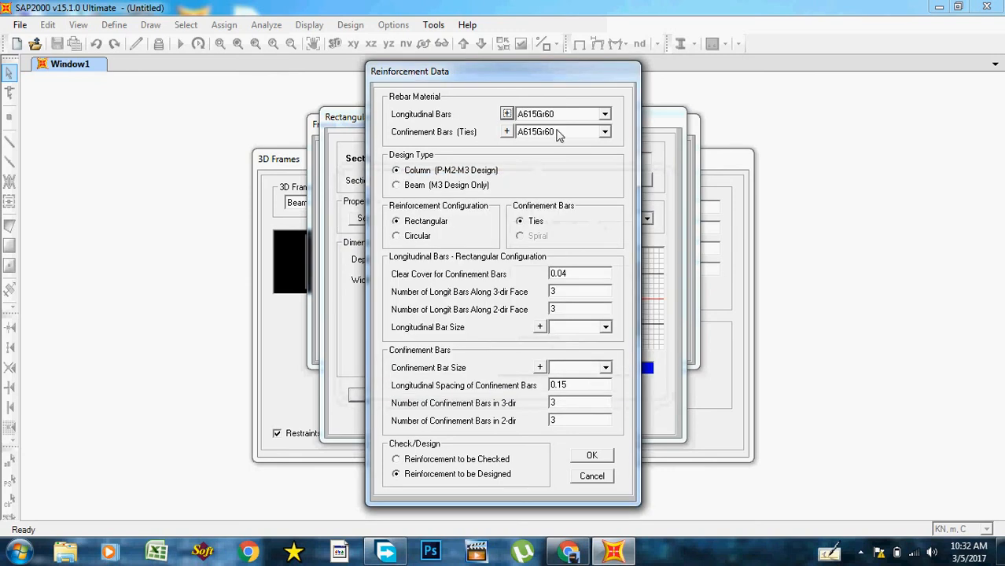
Set the rebar material of both the longitudinal bars and the confinement bars to HYSD415
click(605, 114)
click(560, 138)
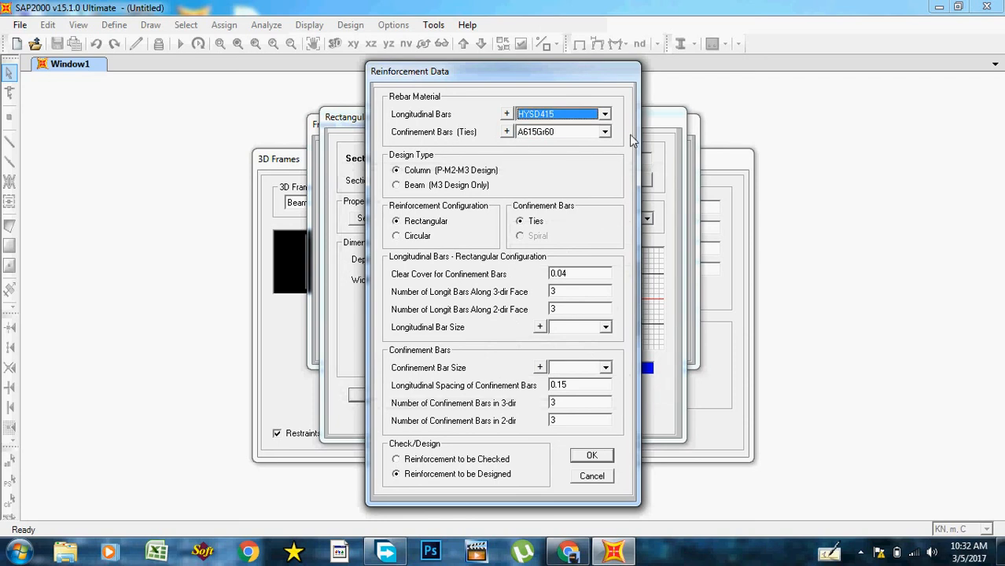
click(605, 132)
click(568, 158)
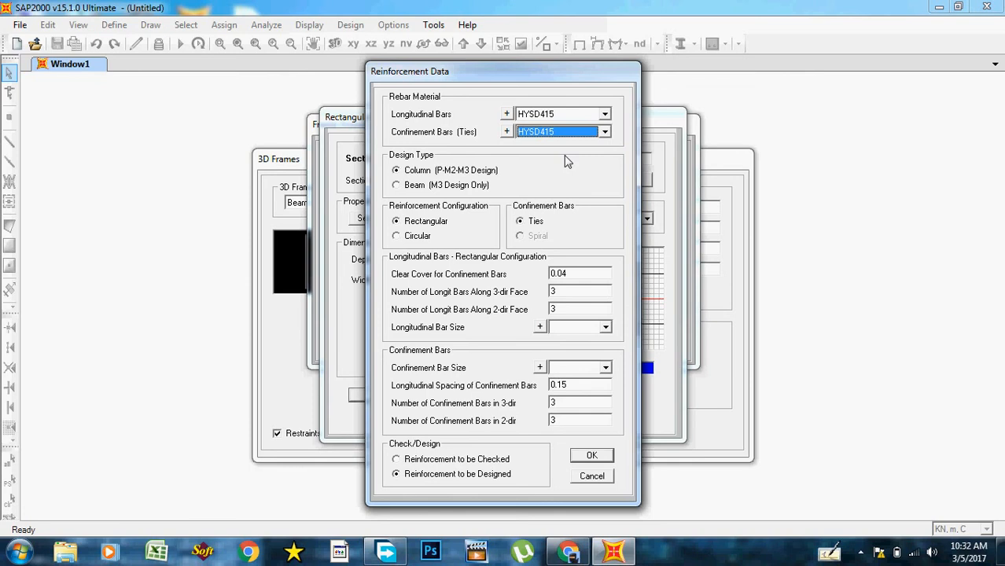
Set the Beam section's design type to Beam (M3 Design Only), enter a 0.04 m top concrete cover, edit the bottom cover and accept the section
click(417, 186)
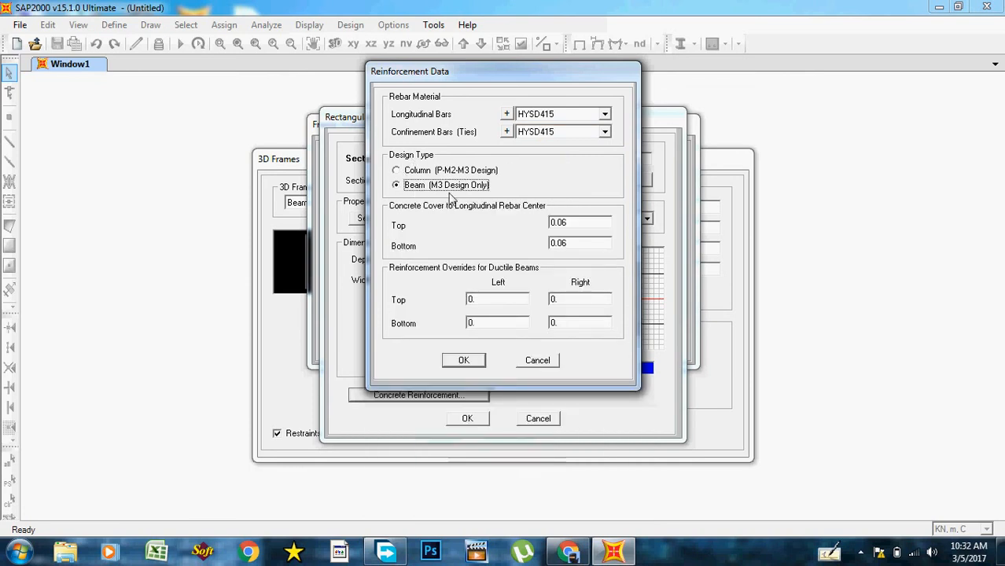
click(606, 230)
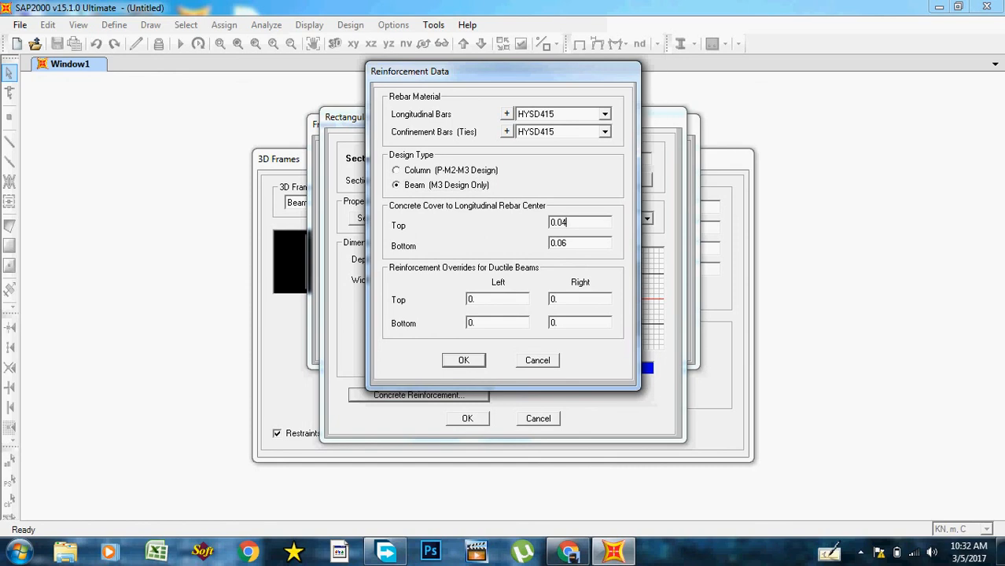
click(584, 253)
click(463, 360)
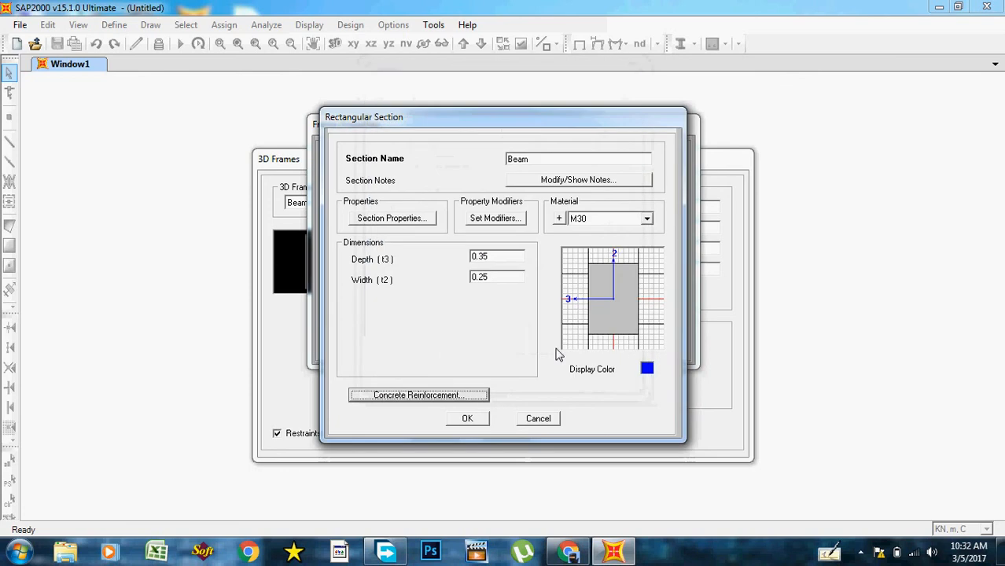
click(481, 421)
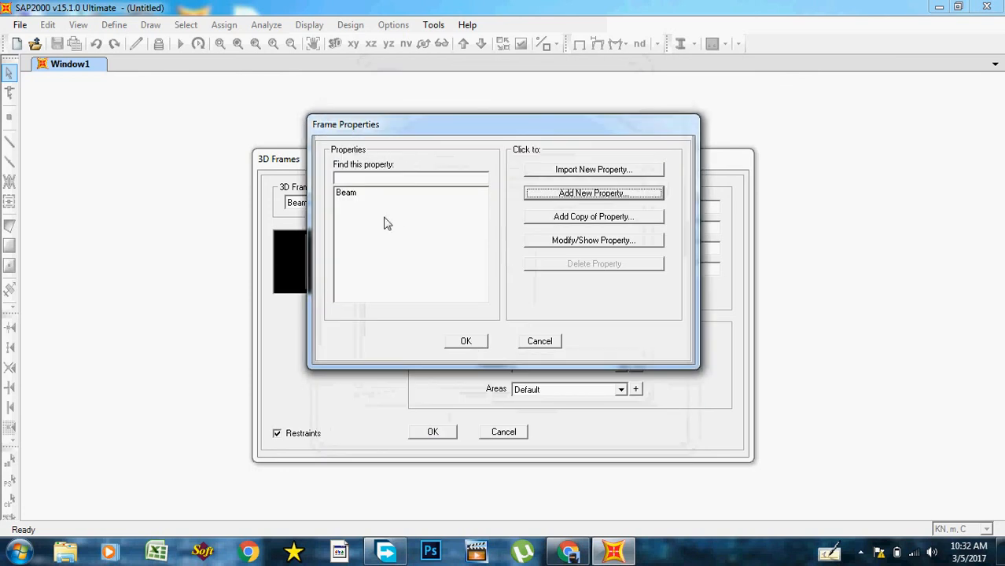
Try to assign the Beam frame section to the building's beams
click(364, 194)
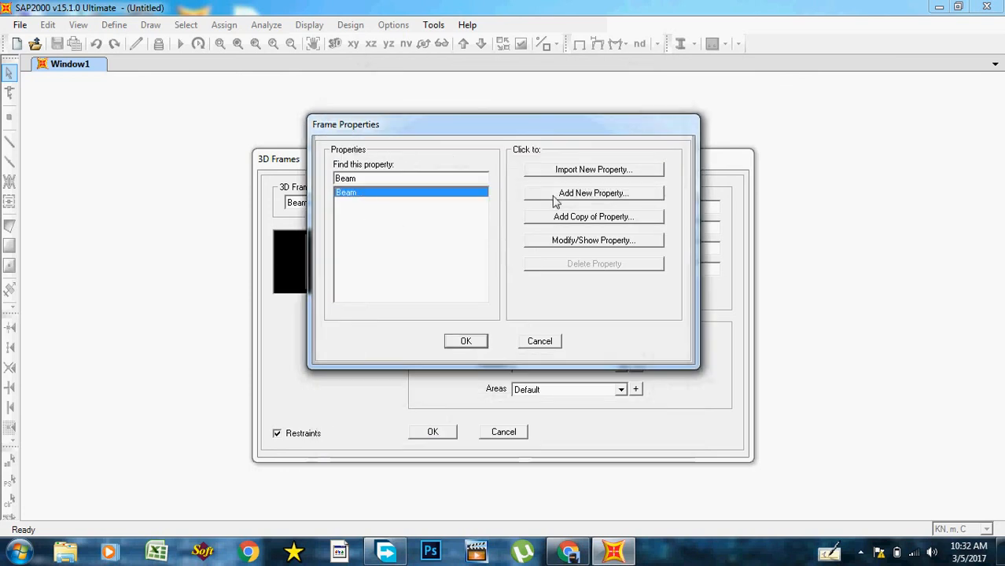
click(480, 341)
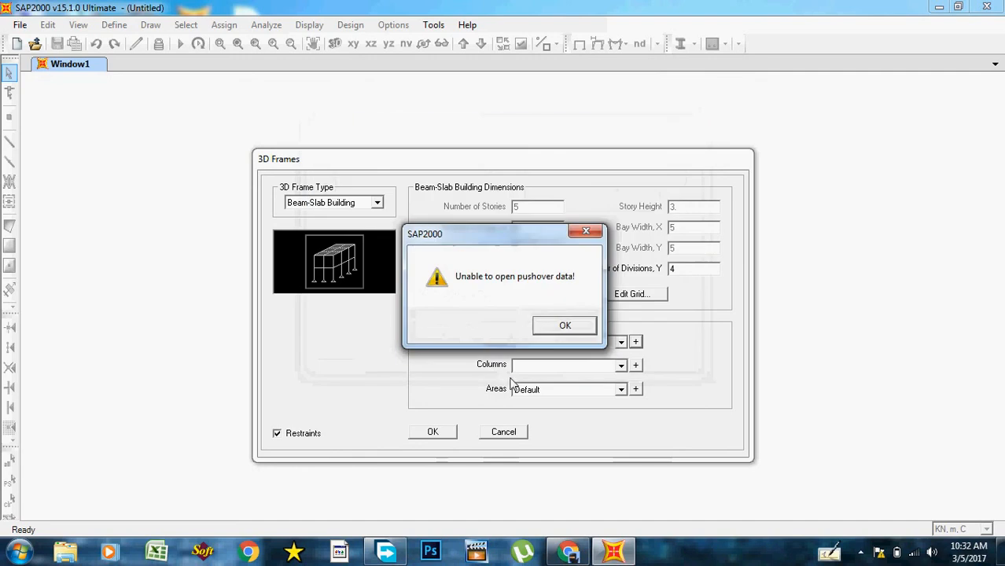
click(564, 327)
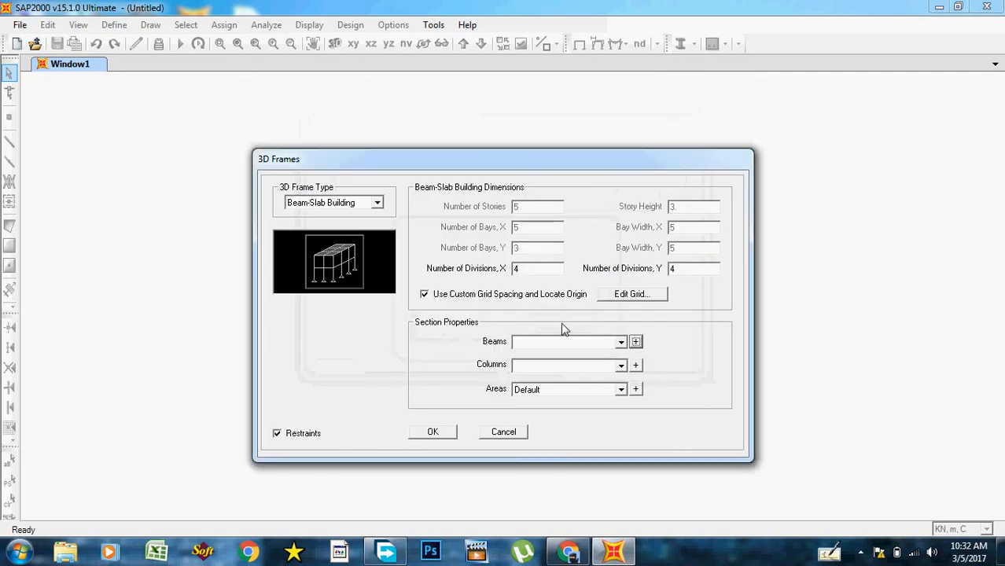
click(621, 343)
click(622, 344)
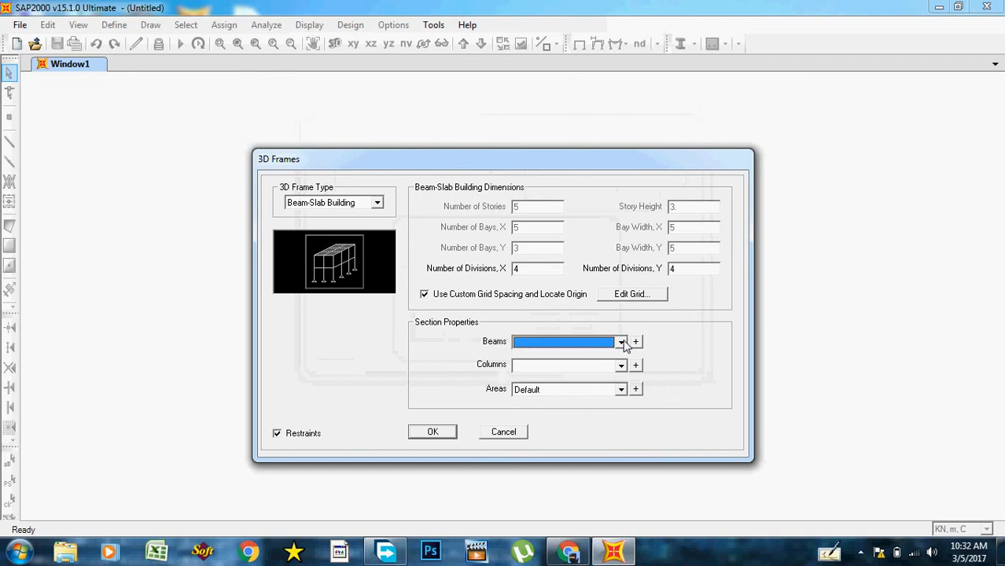
click(622, 344)
click(622, 344)
click(622, 344)
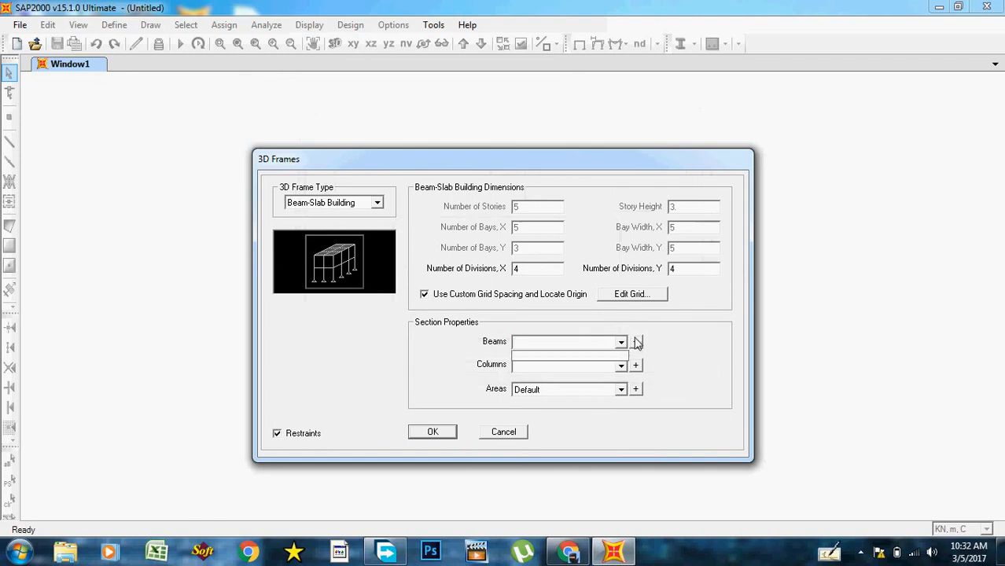
click(636, 342)
click(635, 342)
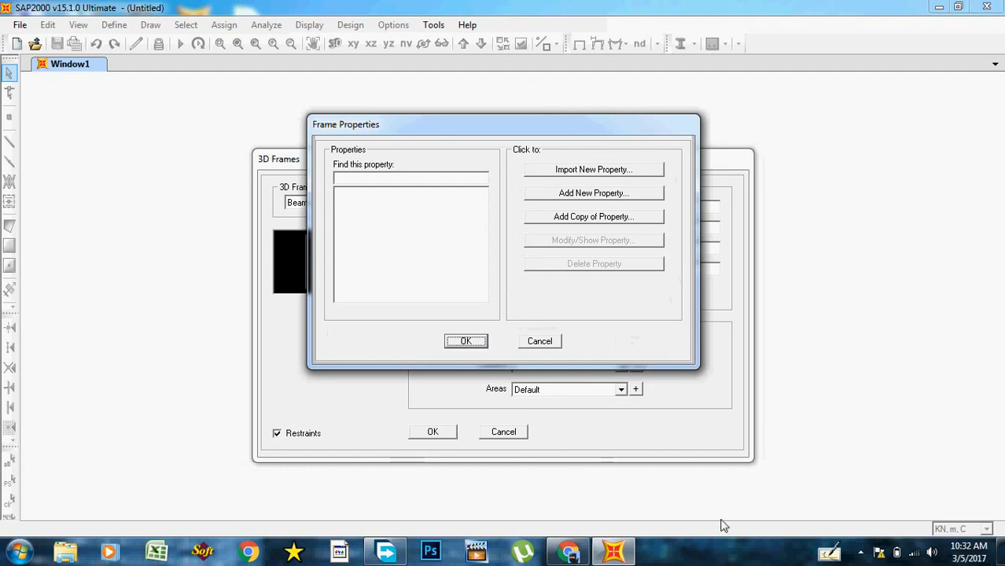
click(861, 554)
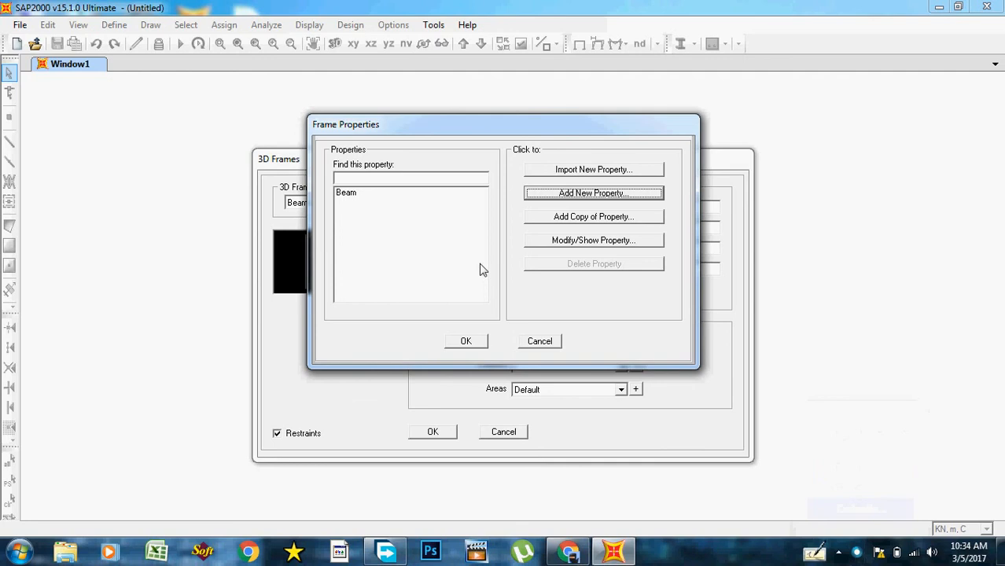
Select the Beam section from the frame properties and use it for the building's beams
click(351, 195)
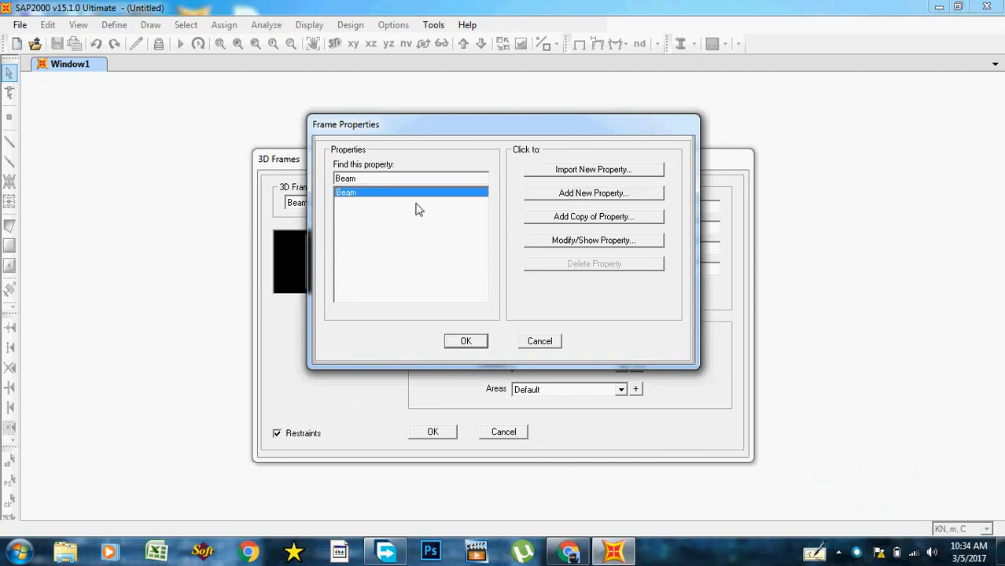
click(466, 341)
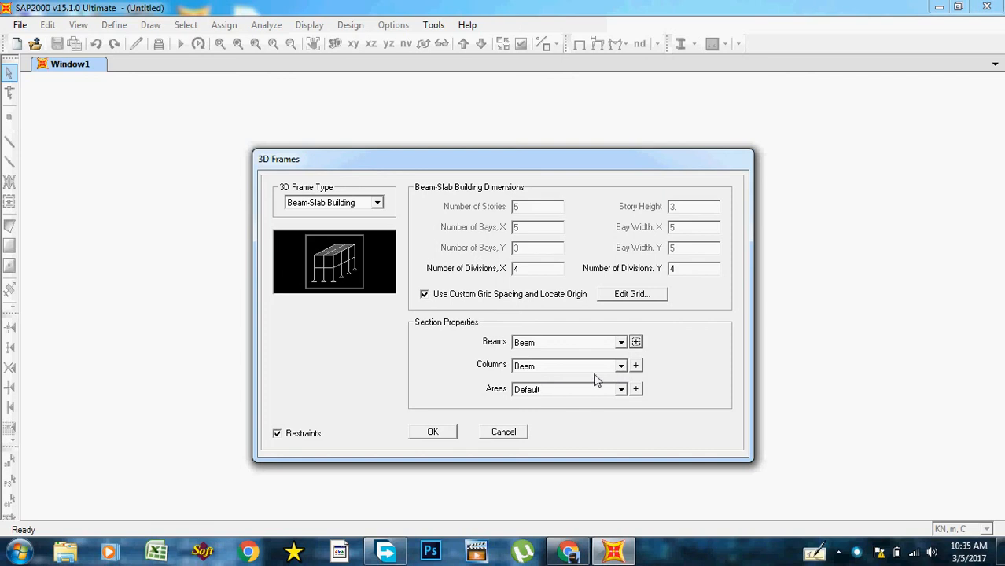
For the building's columns, add a new rectangular concrete frame section named Column
click(637, 366)
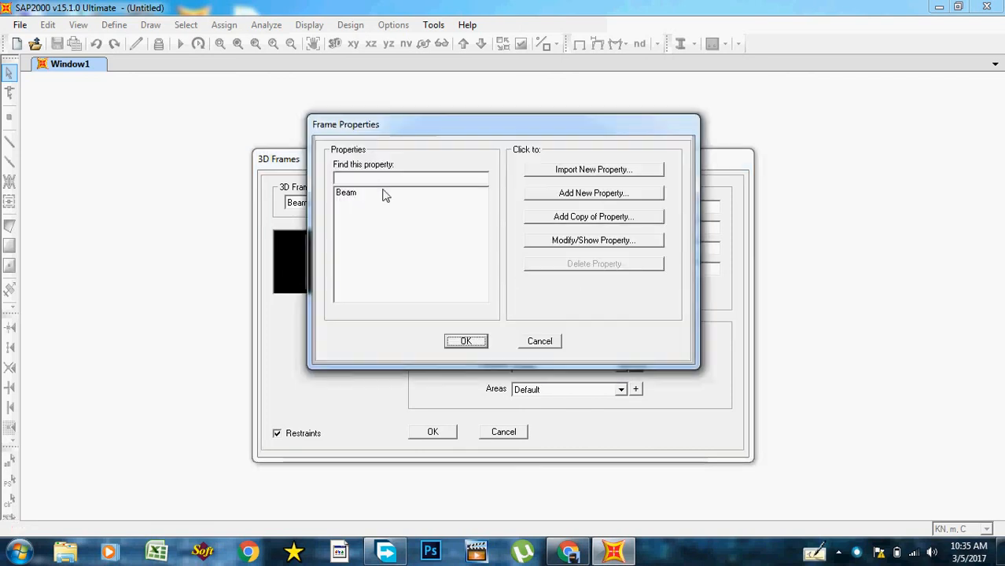
click(582, 195)
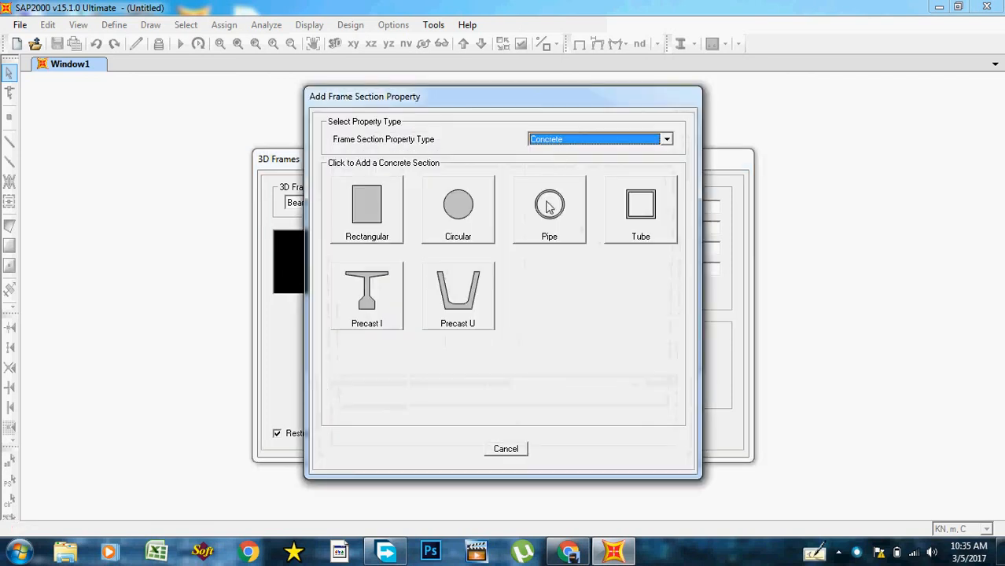
click(394, 225)
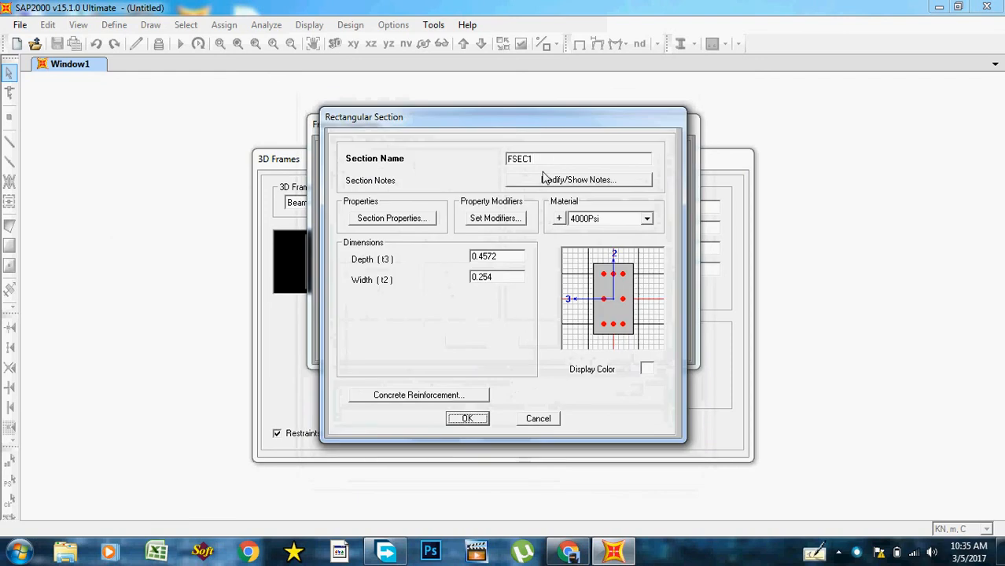
double_click(555, 165)
text(Column)
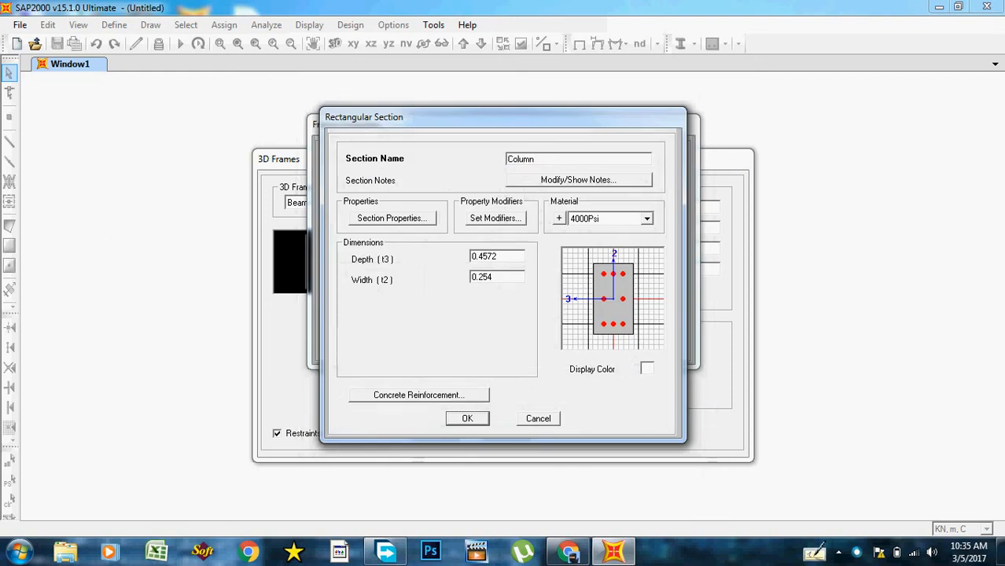
Assign the existing M30 concrete material to the Column section
click(559, 218)
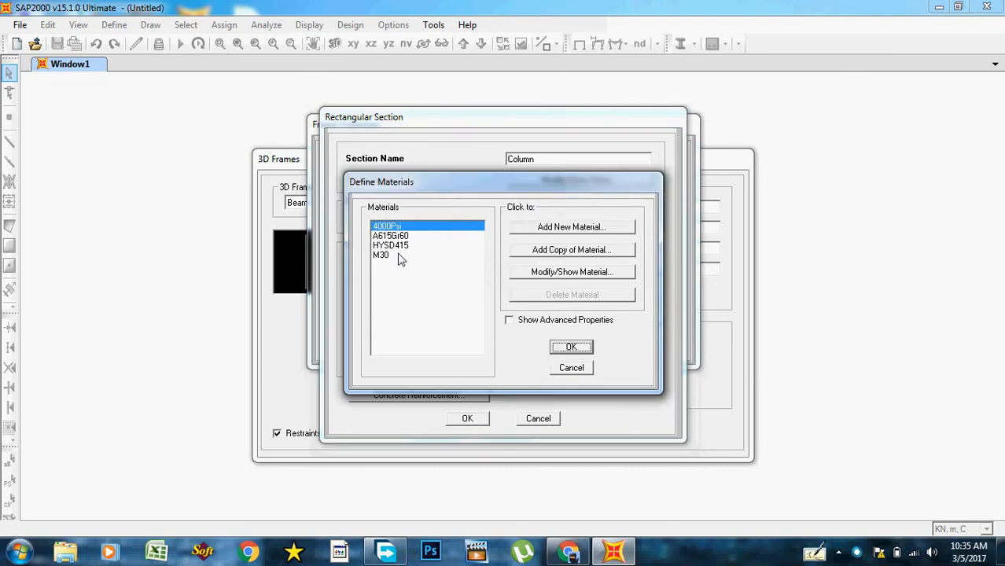
click(398, 256)
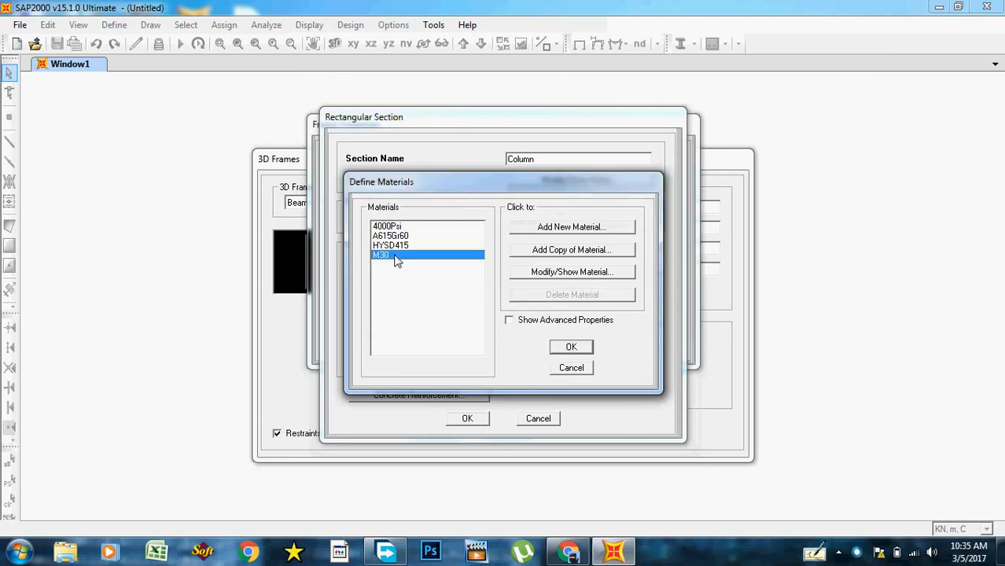
click(571, 347)
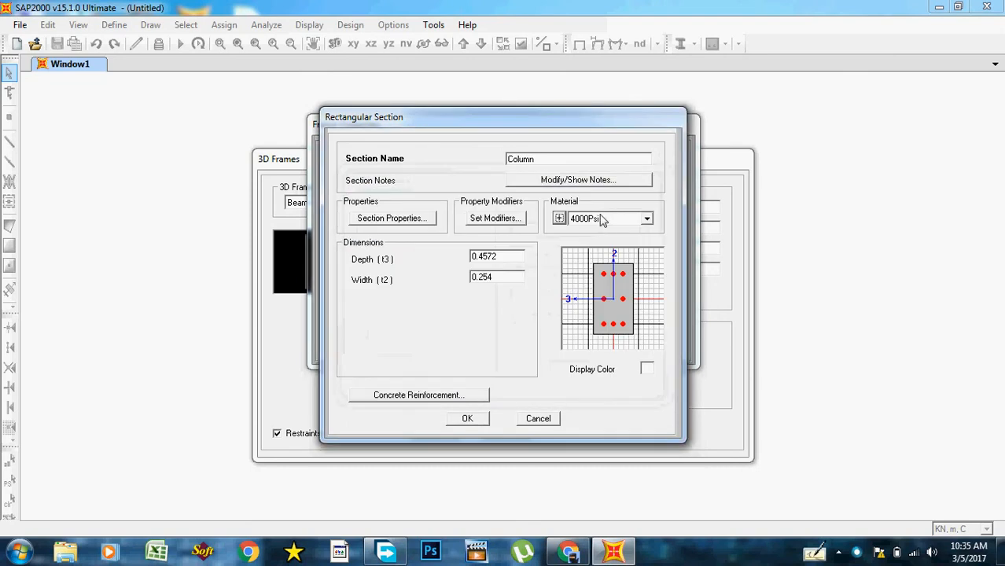
click(647, 218)
click(600, 262)
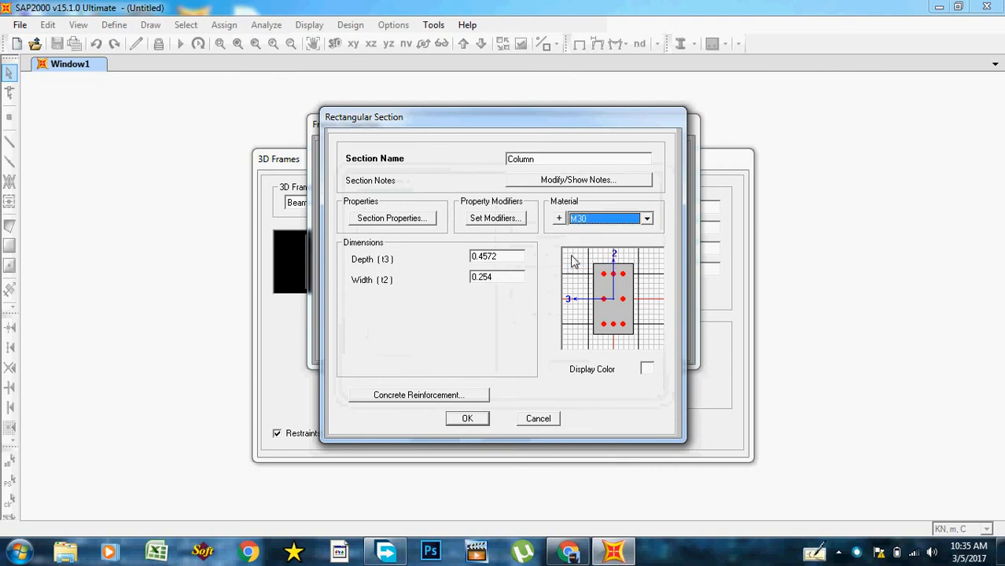
Set the Column section's depth to 0.45 m and width to 0.25 m
click(514, 264)
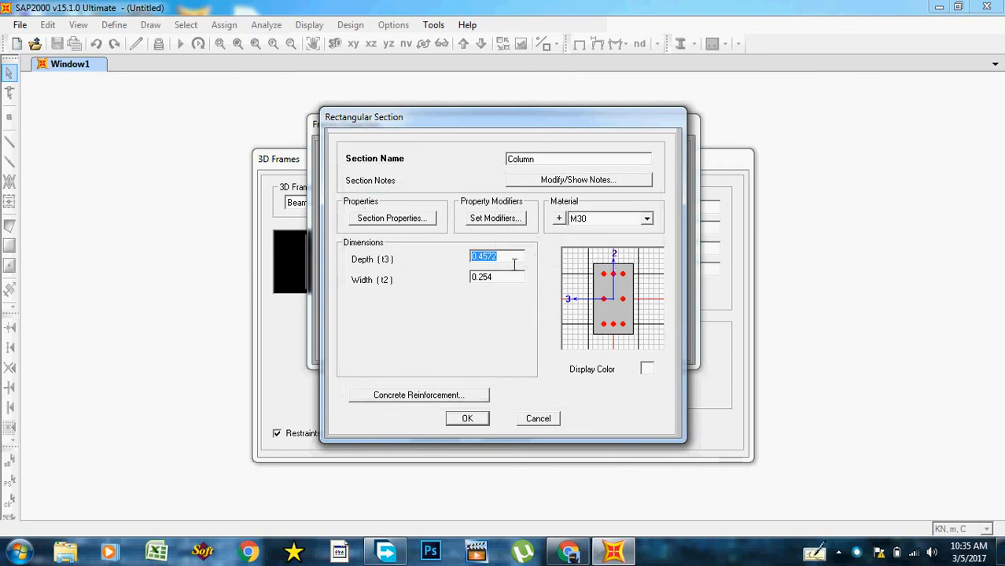
click(515, 263)
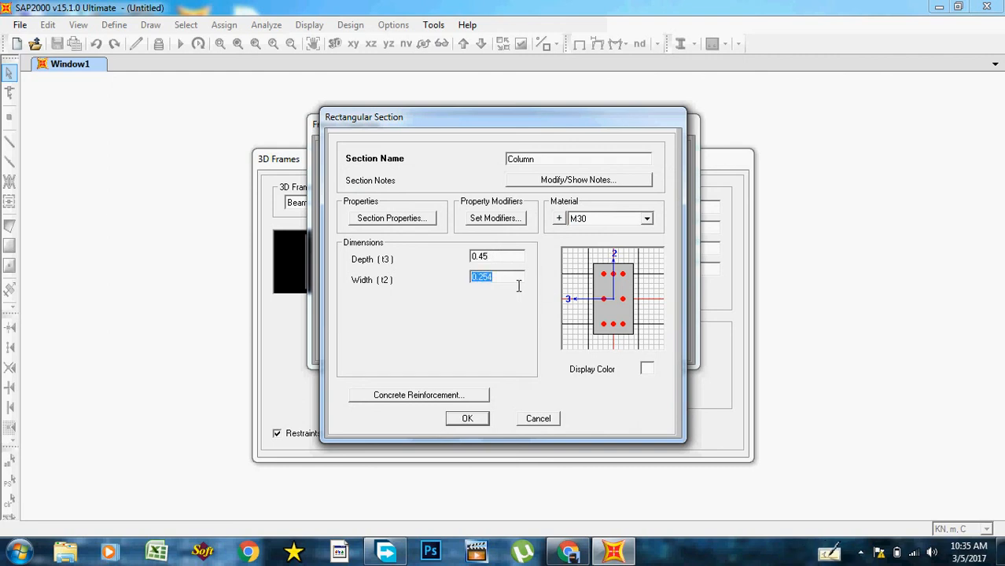
click(519, 287)
In the Column section's reinforcement data, set the rebar material of the longitudinal and confinement bars to HYSD415
click(422, 398)
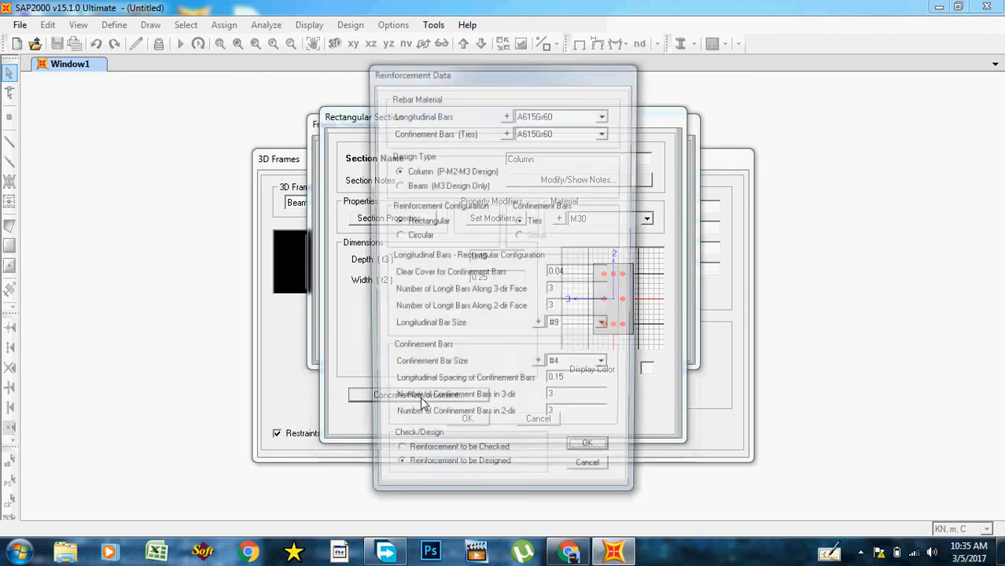
click(599, 114)
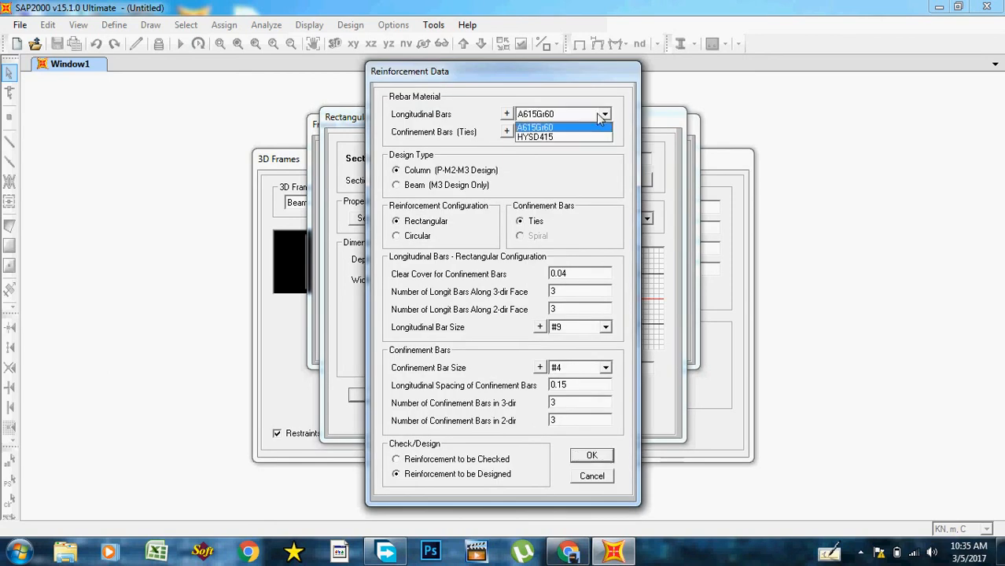
click(576, 134)
click(607, 132)
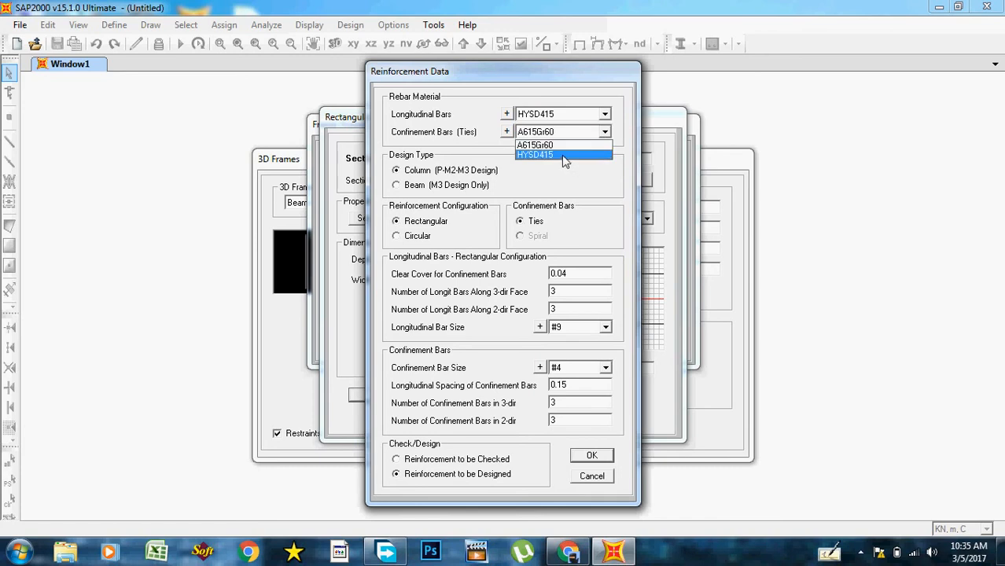
click(562, 155)
click(604, 117)
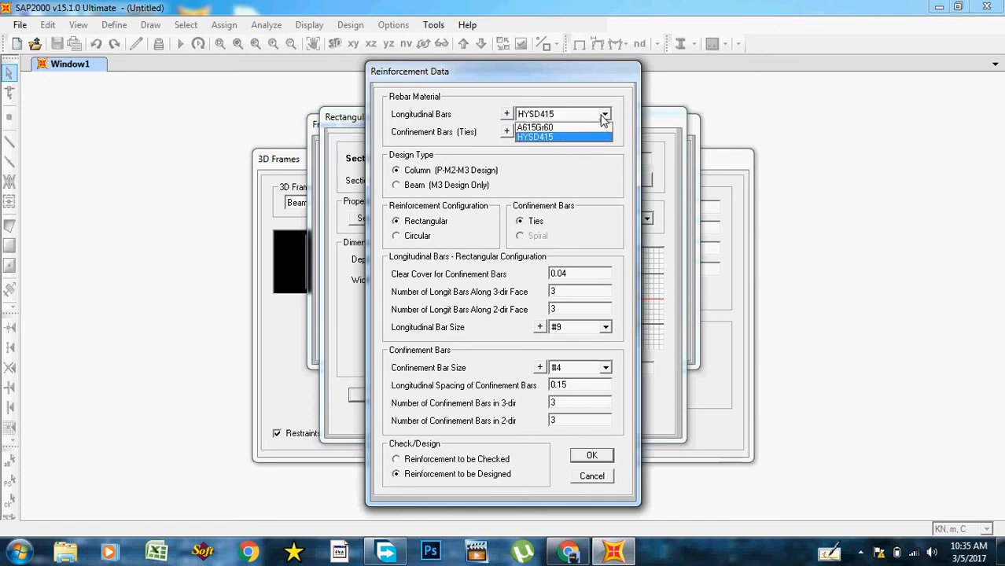
click(576, 137)
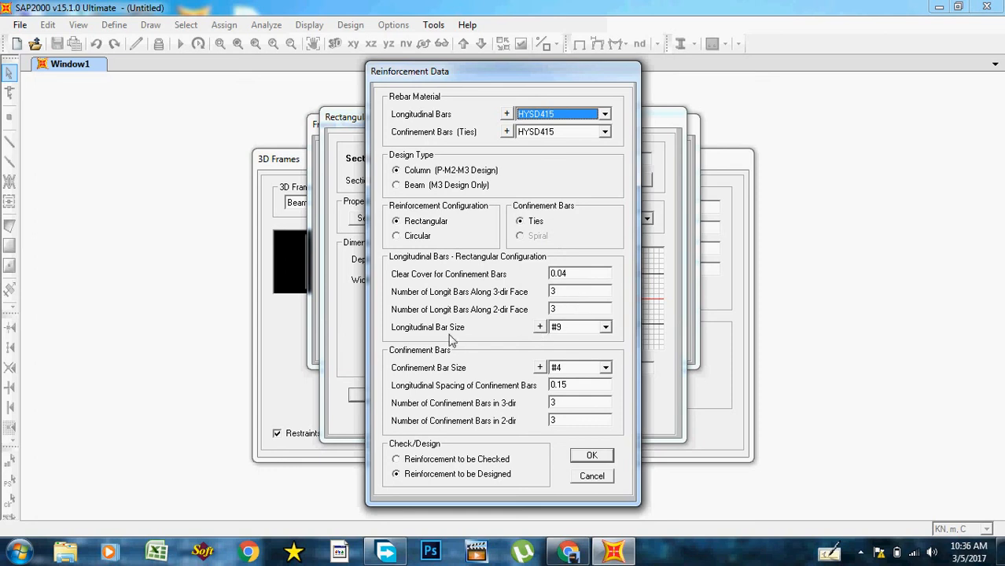
Set the column's longitudinal bar size to 20d and confinement bar size to 8d, and accept the reinforcement data
click(605, 328)
scroll(598, 369, down, 4)
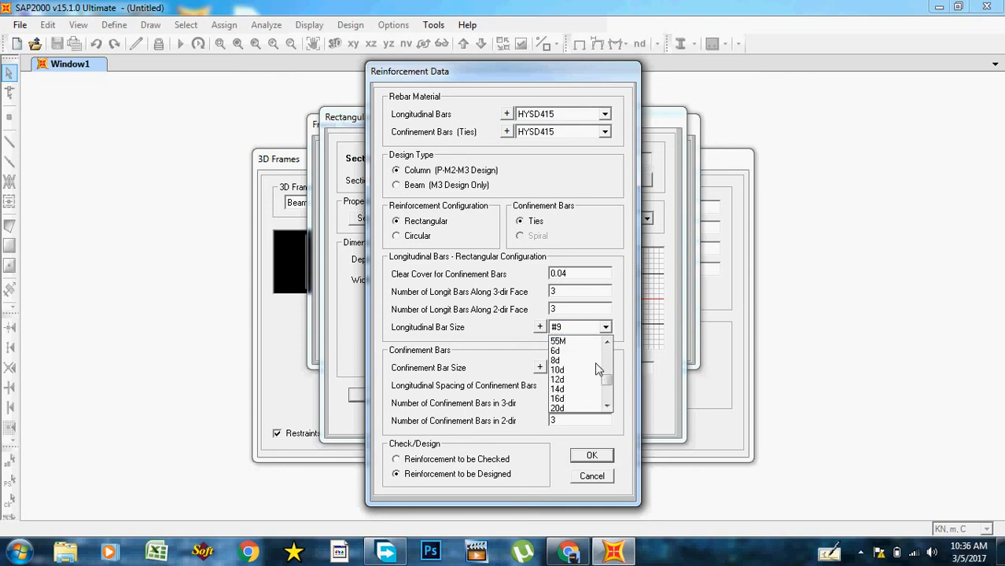
scroll(589, 381, down, 3)
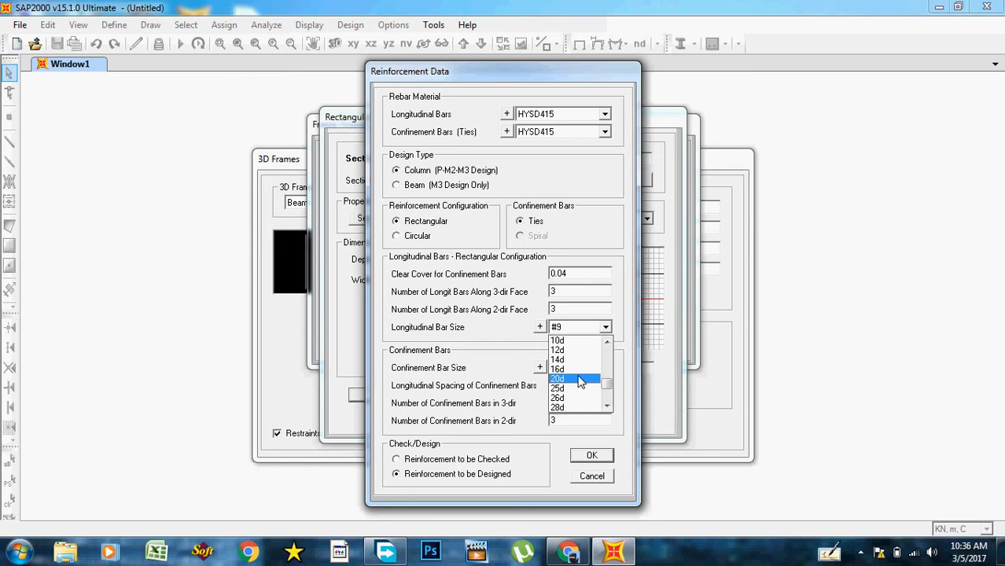
click(580, 380)
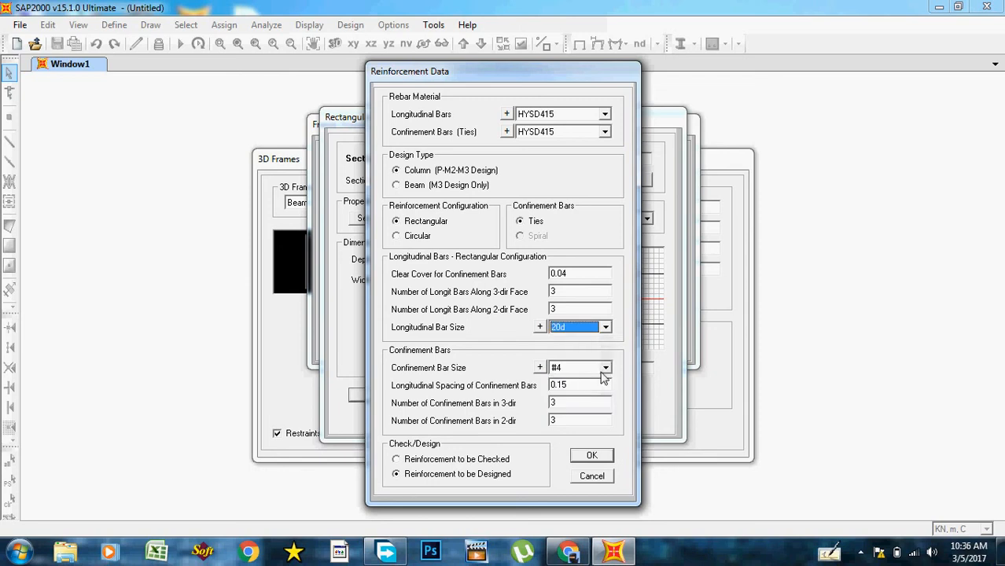
click(605, 367)
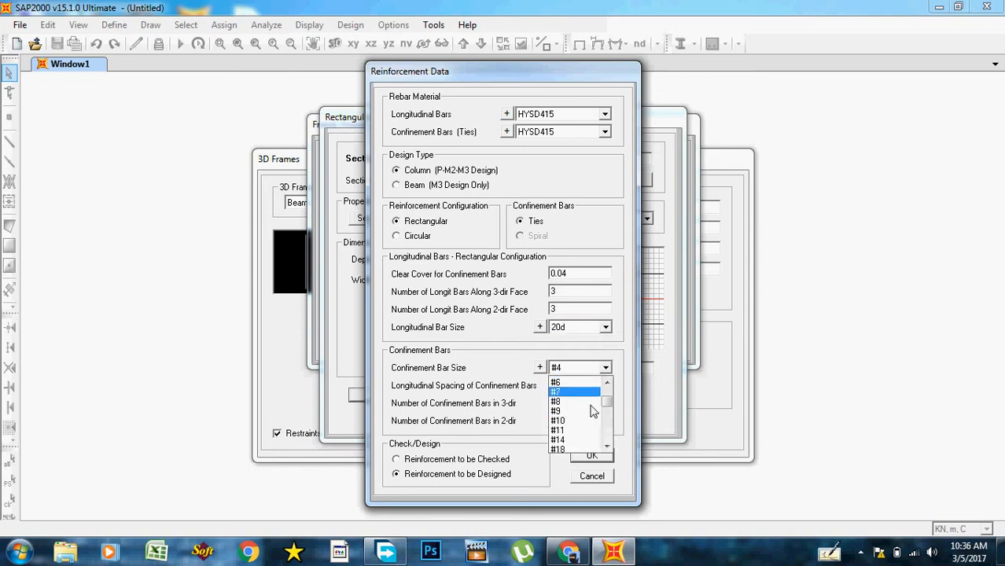
scroll(593, 412, down, 3)
scroll(593, 411, down, 2)
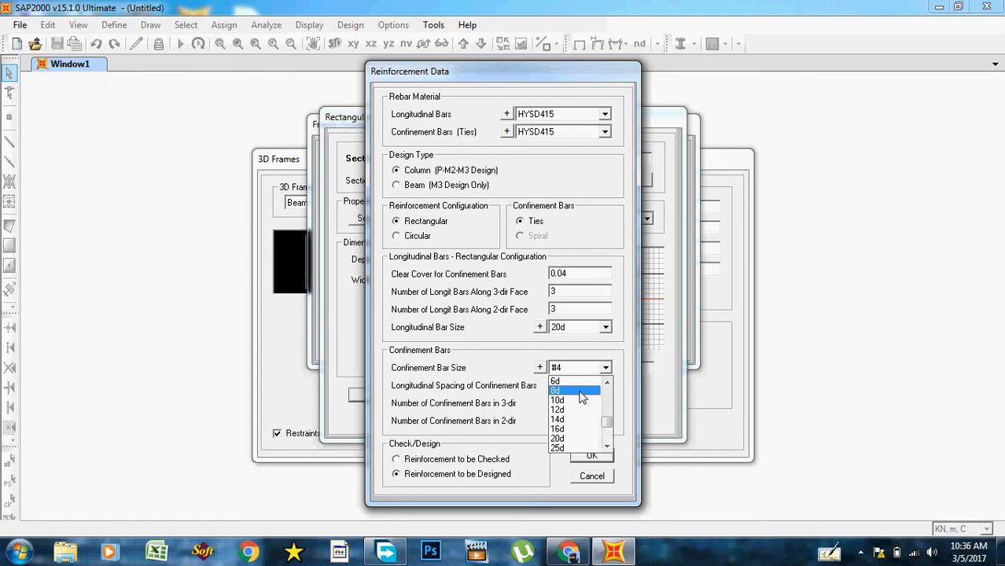
click(581, 396)
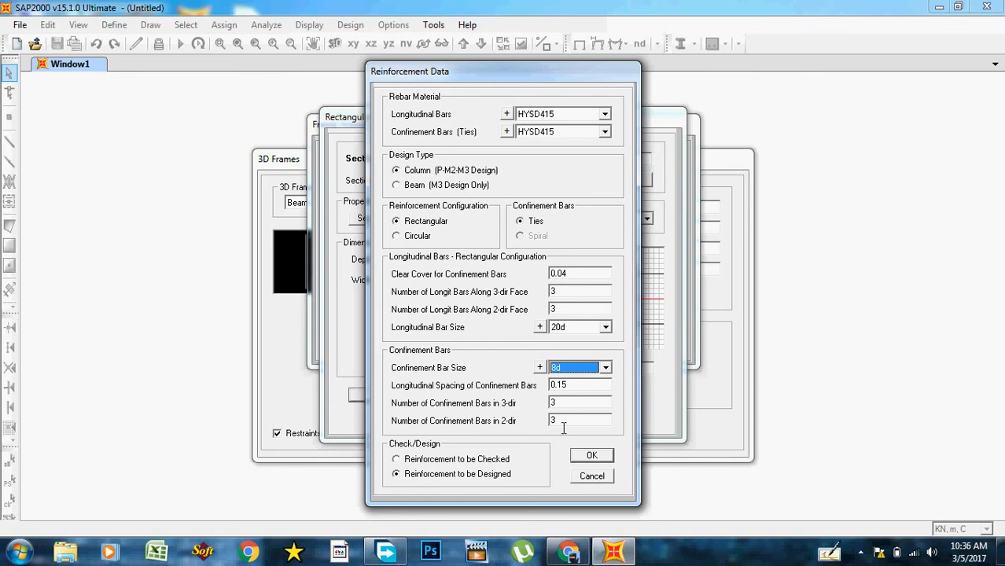
click(588, 458)
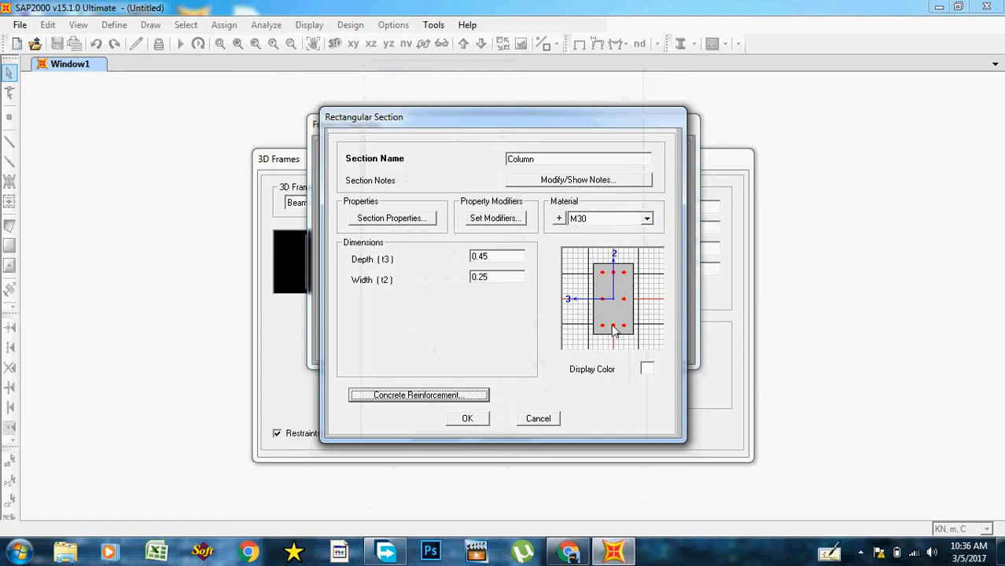
Save the Column section and assign it to the building's columns
click(466, 420)
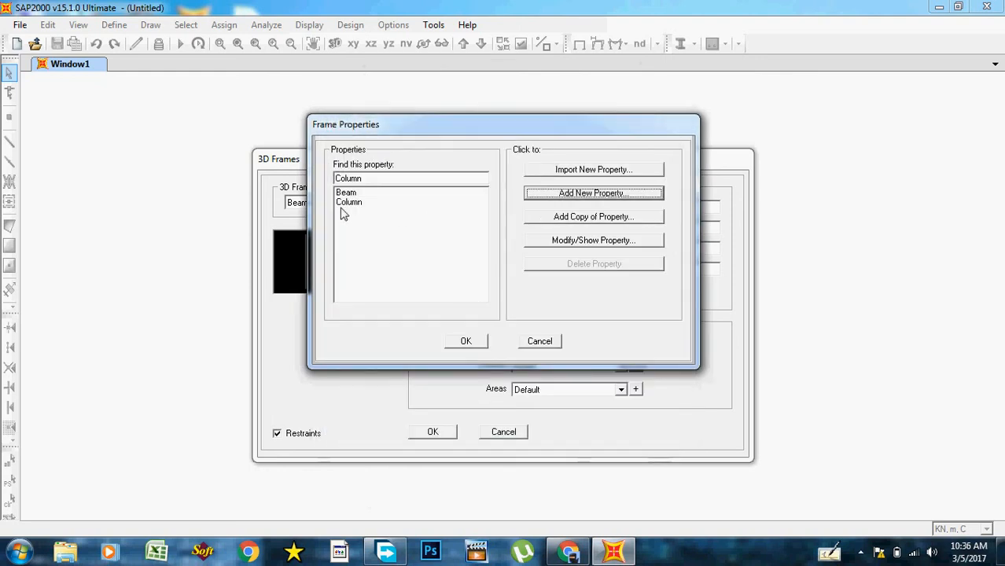
click(467, 341)
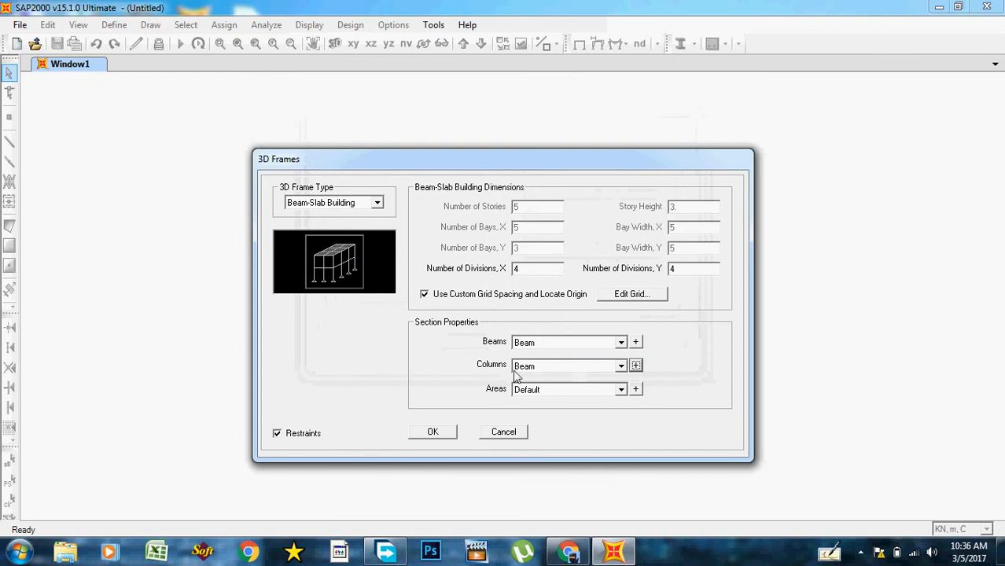
click(621, 366)
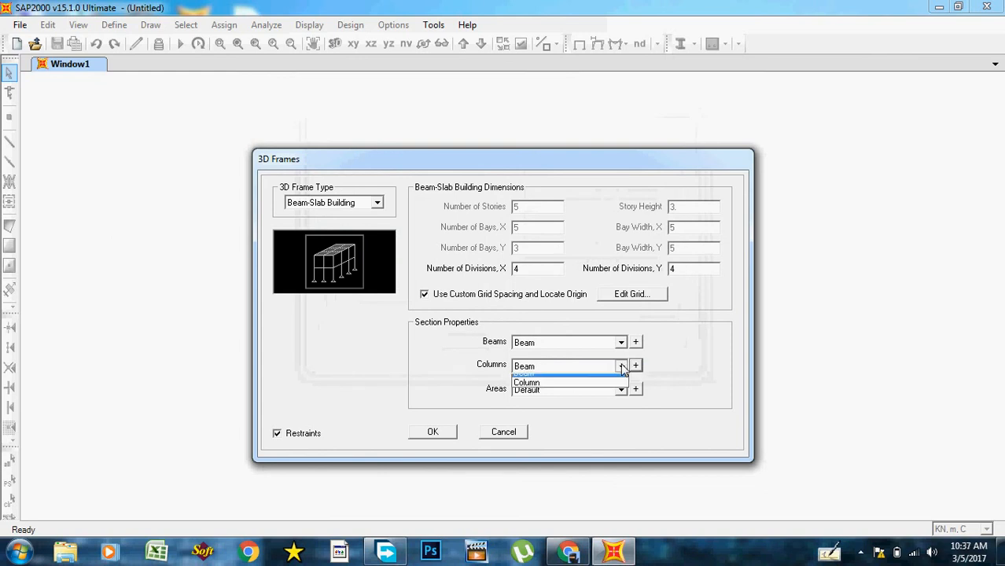
click(551, 389)
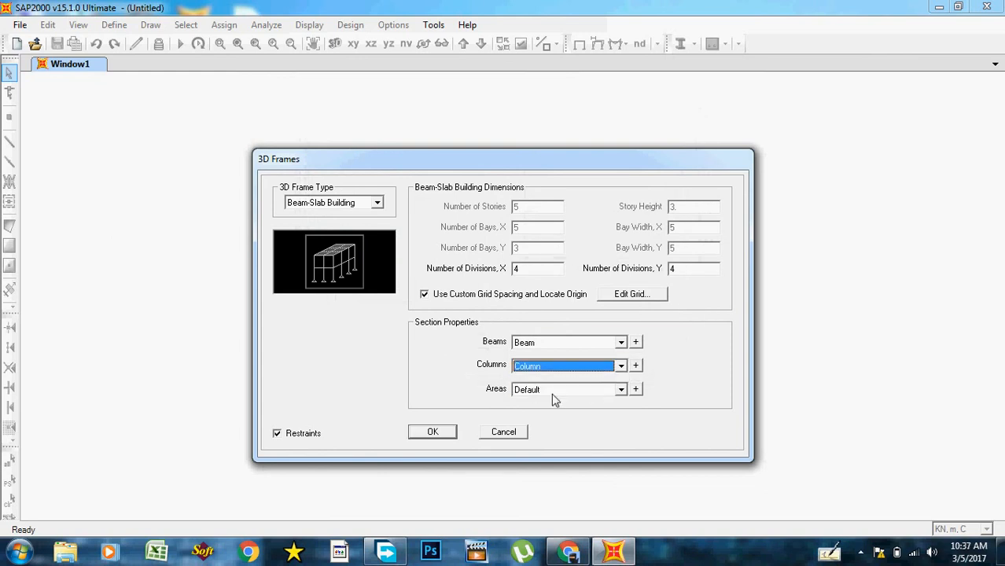
Add a new shell-type area section for the building and name it Slab
click(635, 390)
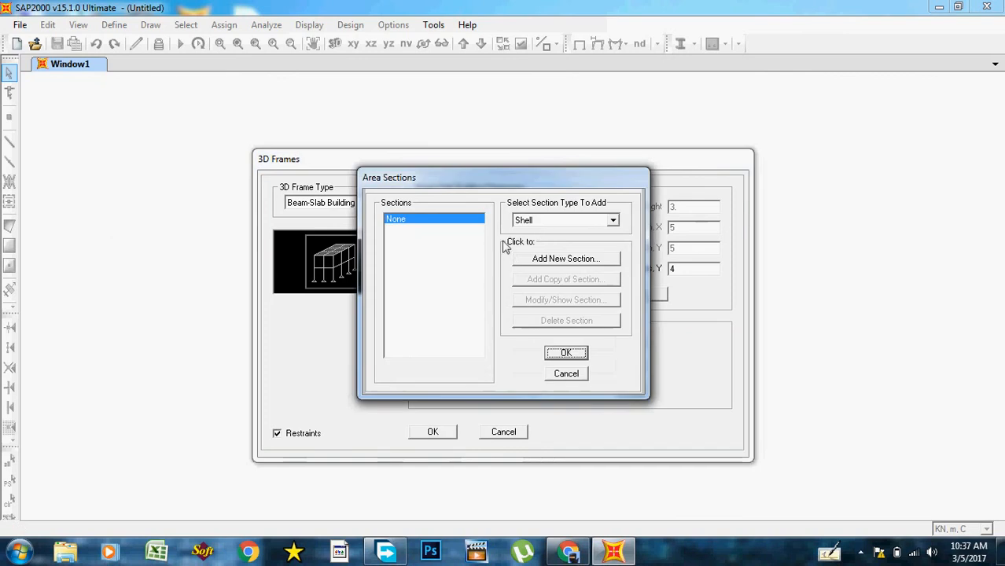
click(612, 221)
click(606, 232)
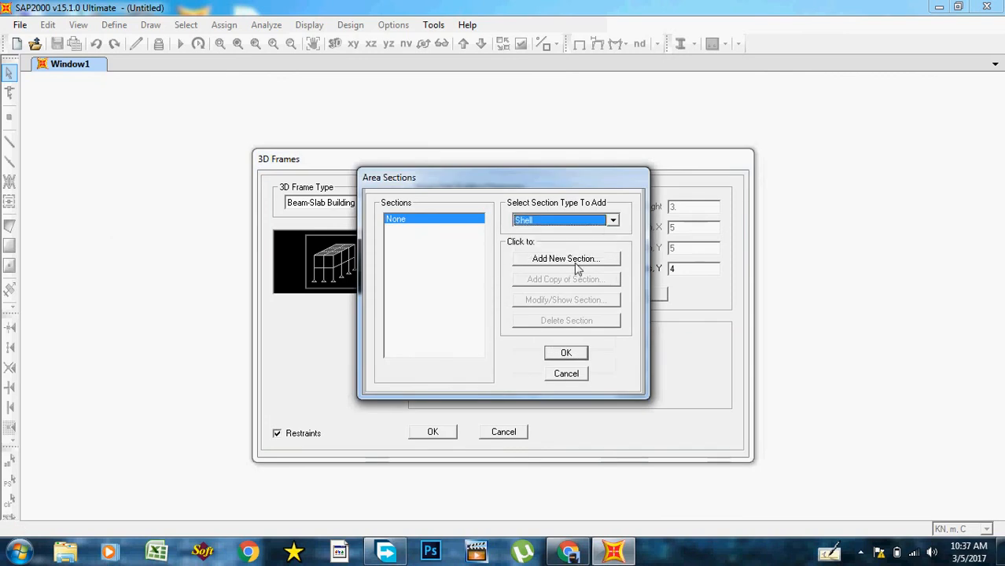
click(575, 261)
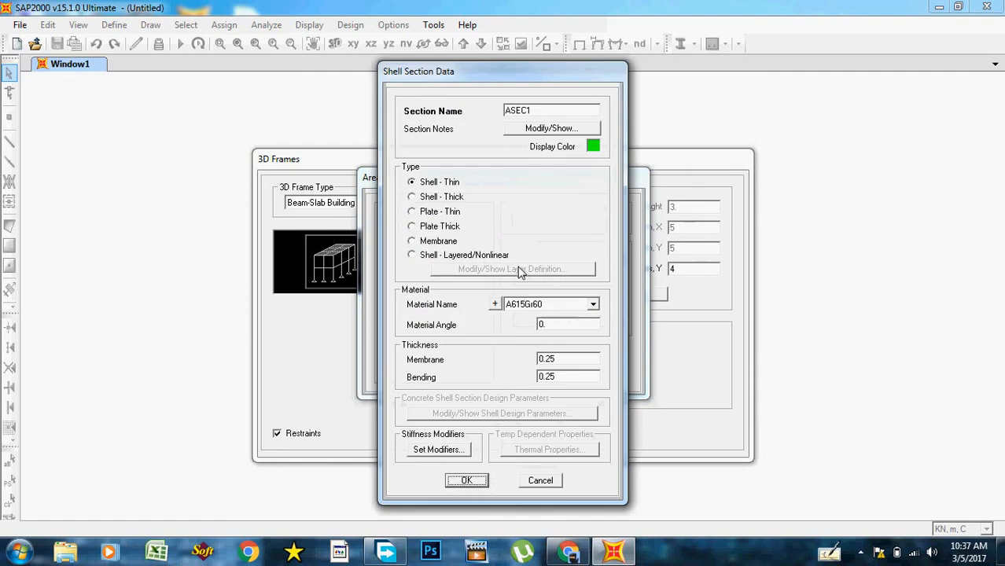
double_click(552, 116)
text(Slab)
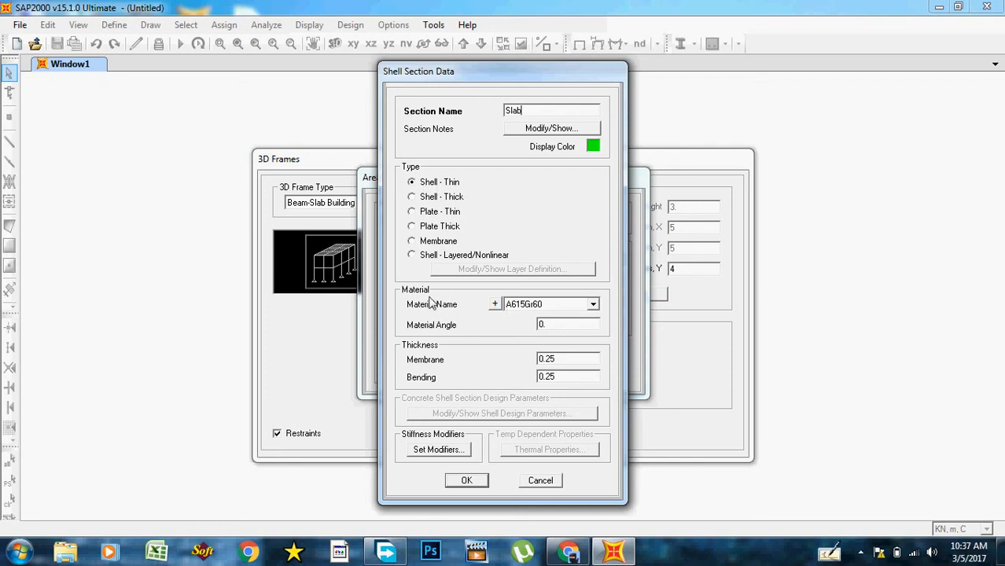
Set the Slab section's material to M30 and both its membrane and bending thickness to 0.12 m
click(592, 306)
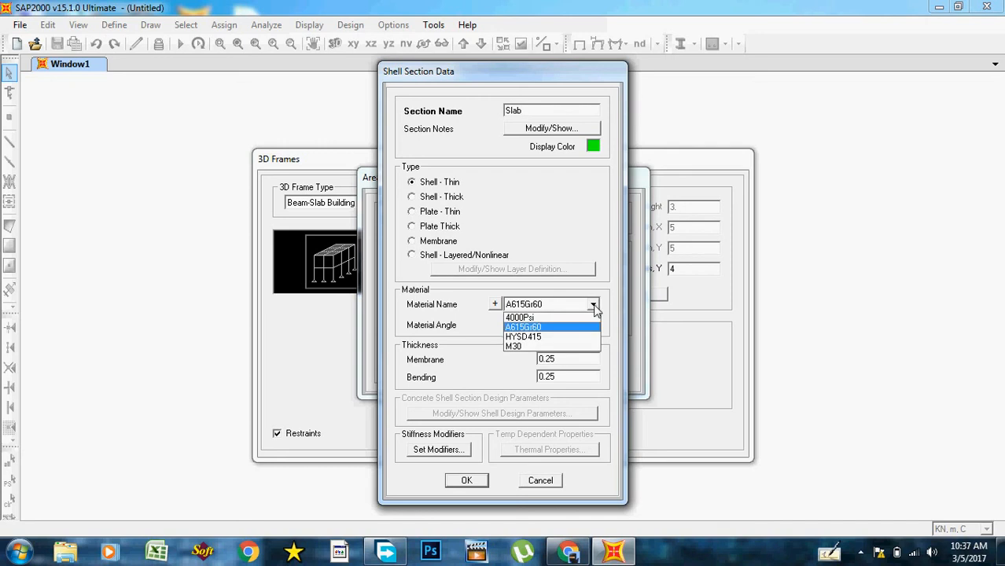
click(541, 347)
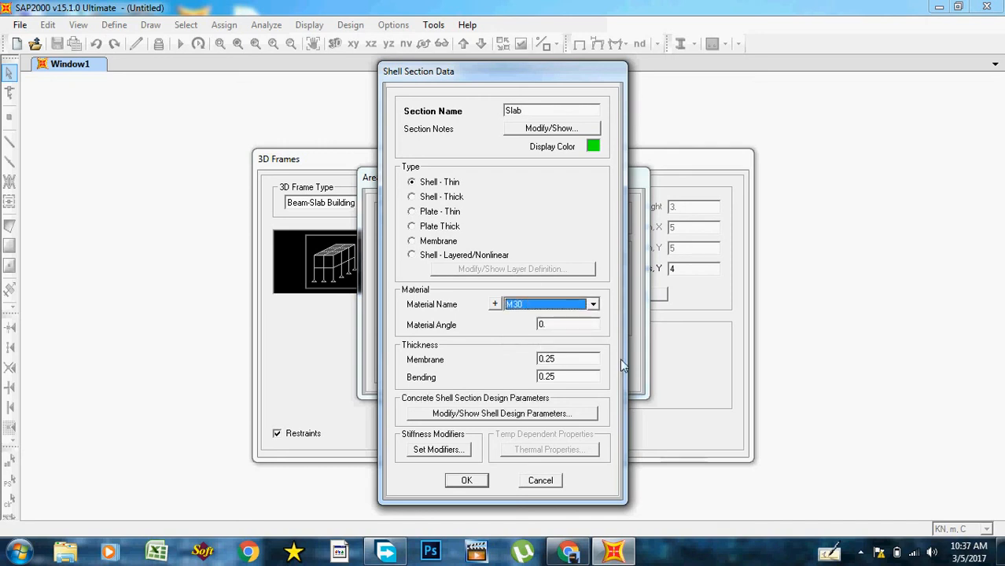
click(597, 365)
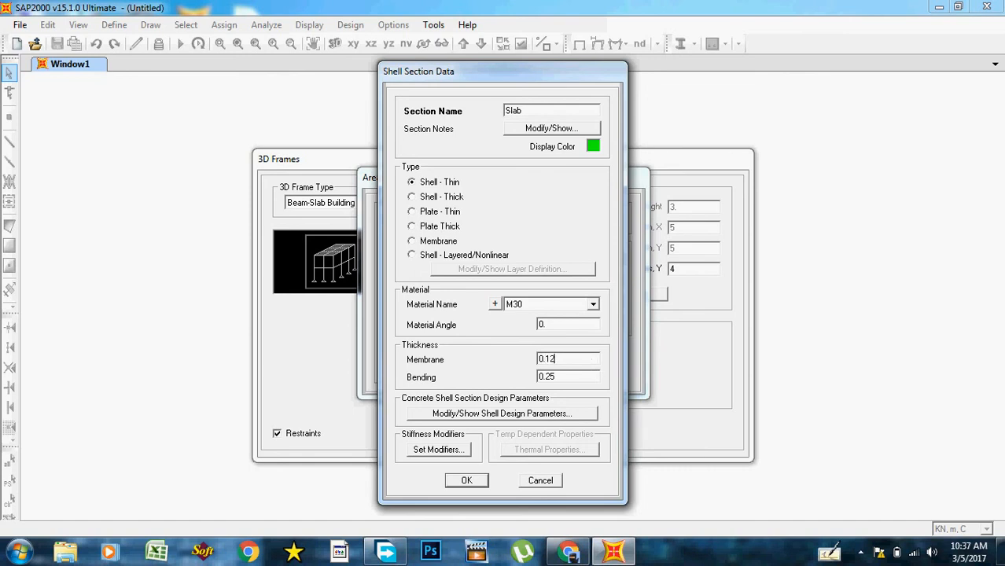
double_click(563, 383)
click(563, 383)
Set the rebar material in the Slab section's concrete shell design parameters to HYSD415
click(507, 414)
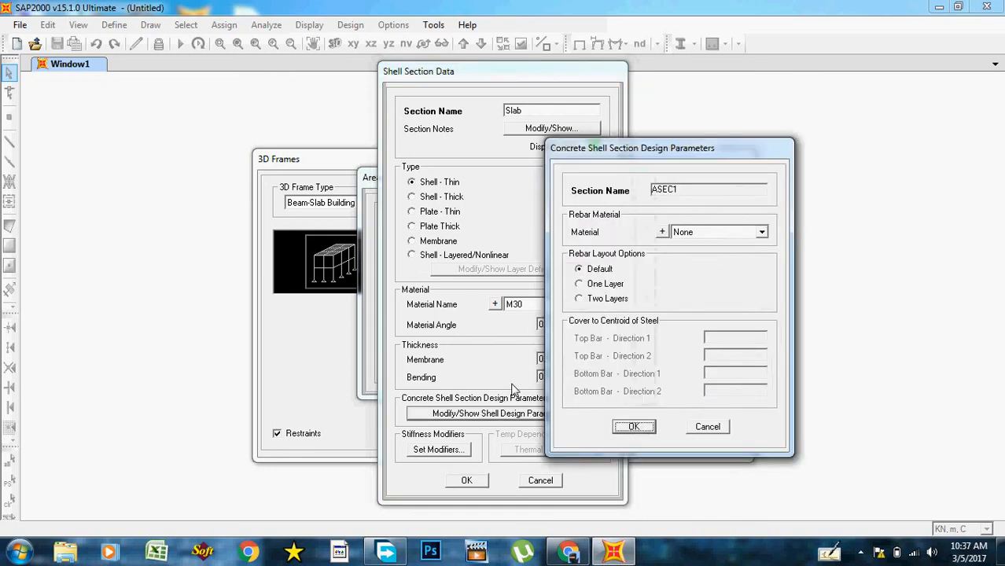
click(762, 234)
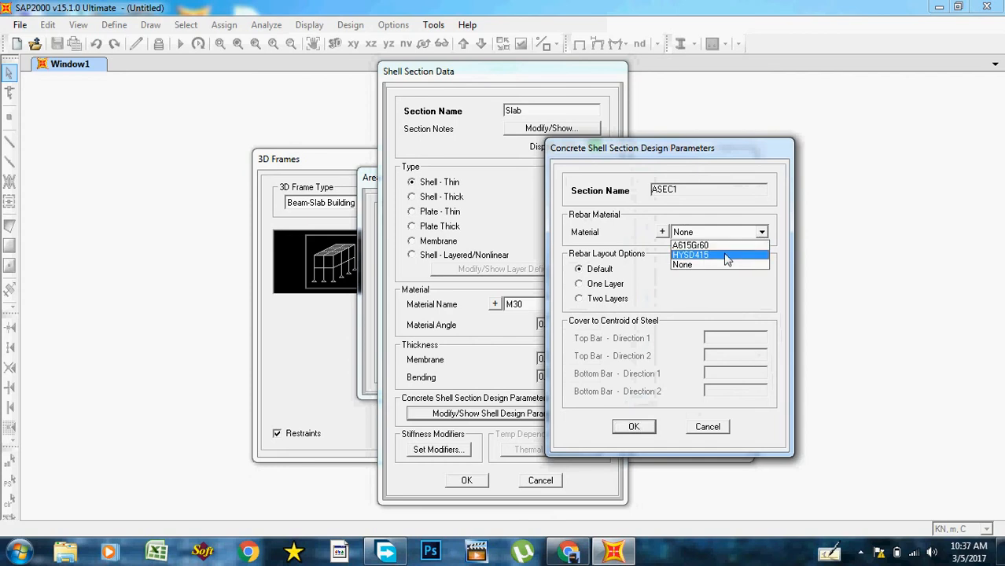
click(727, 256)
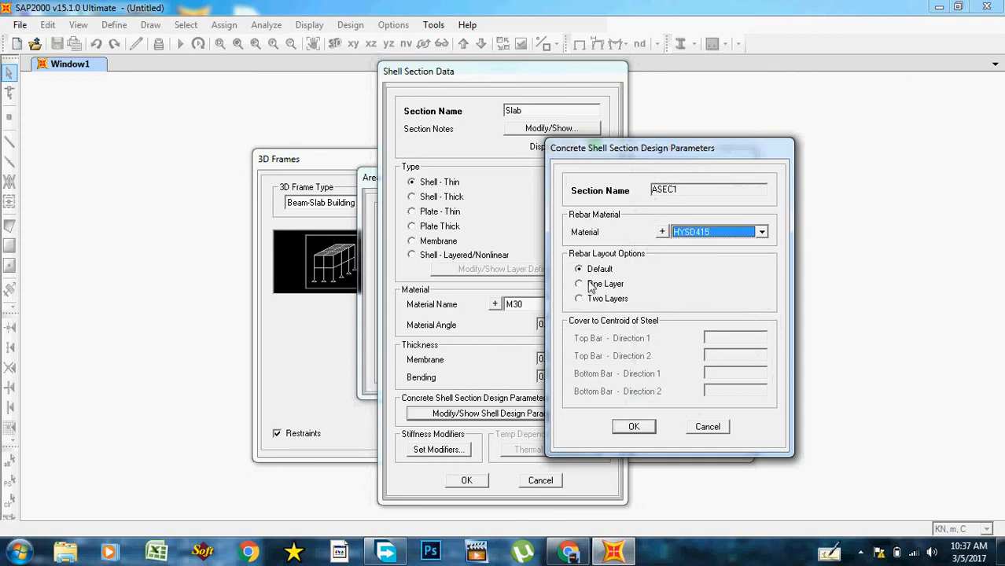
click(634, 426)
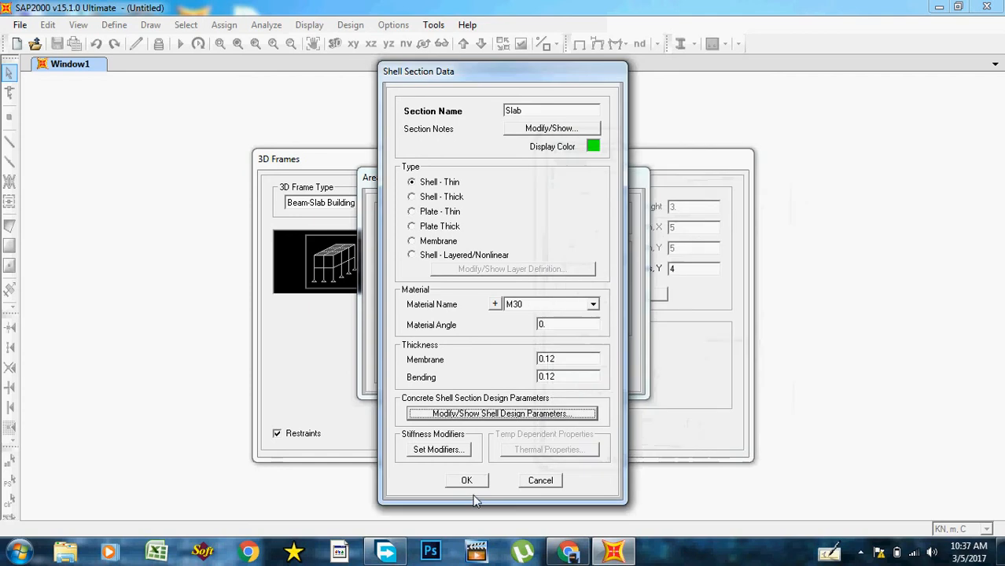
Save the Slab section for the building's areas and generate the beam-slab building model
click(468, 482)
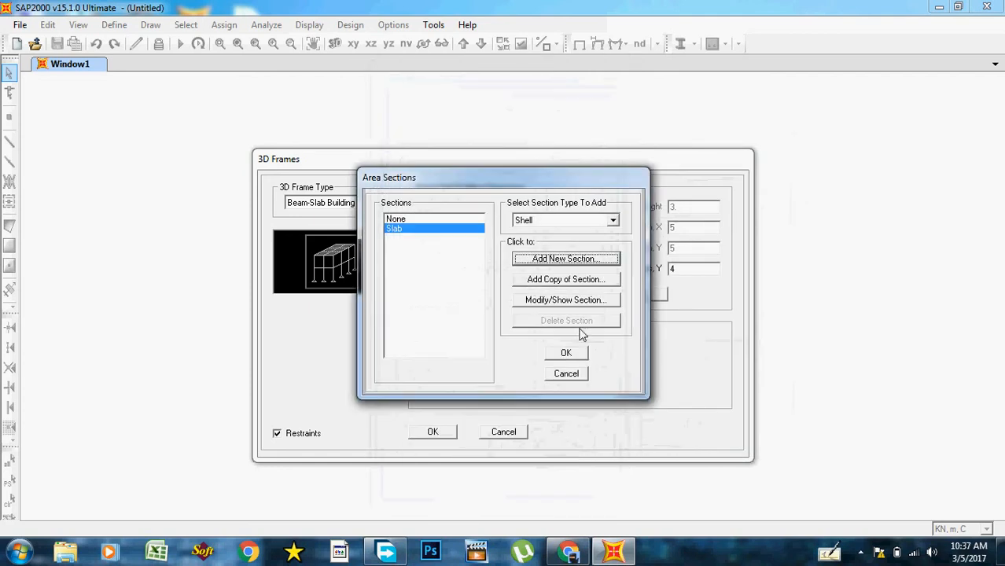
click(566, 353)
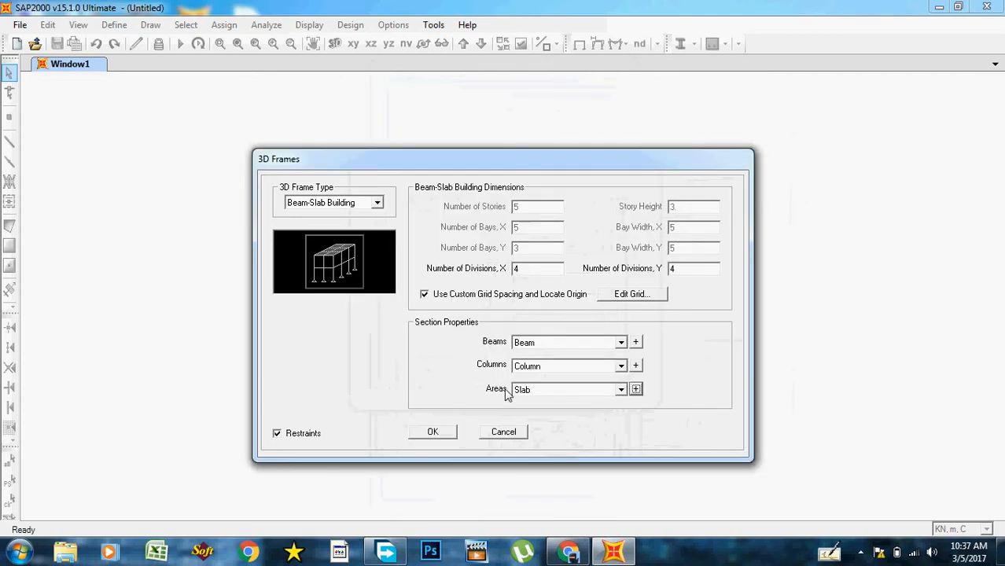
click(438, 437)
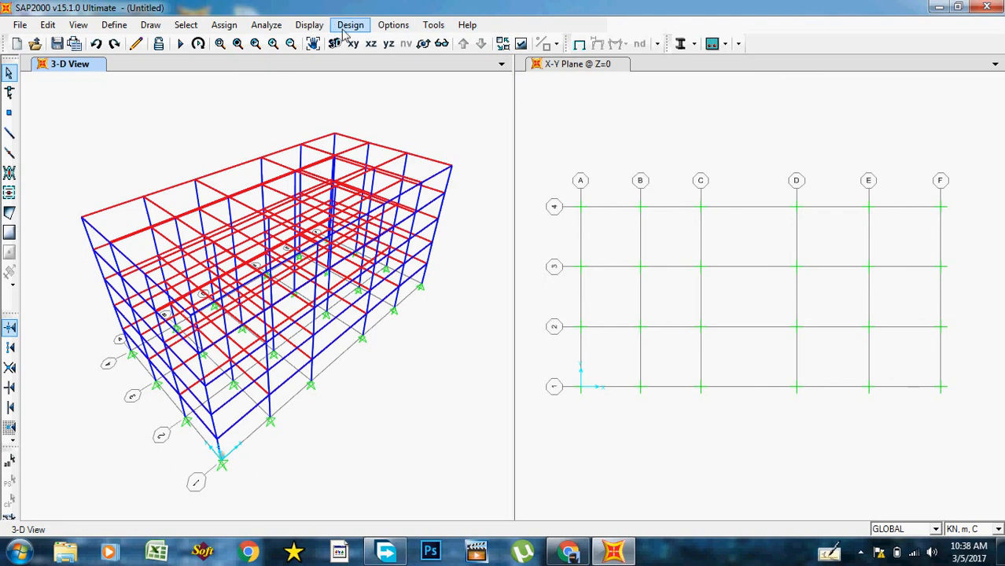
Turn on the extruded view and filled objects in the display options for all windows
click(521, 45)
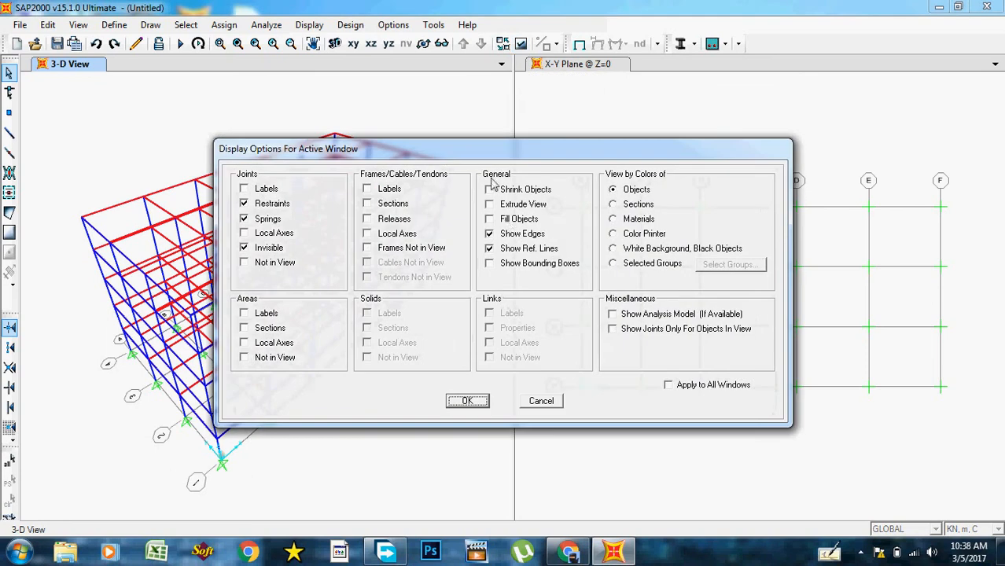
click(496, 220)
click(490, 205)
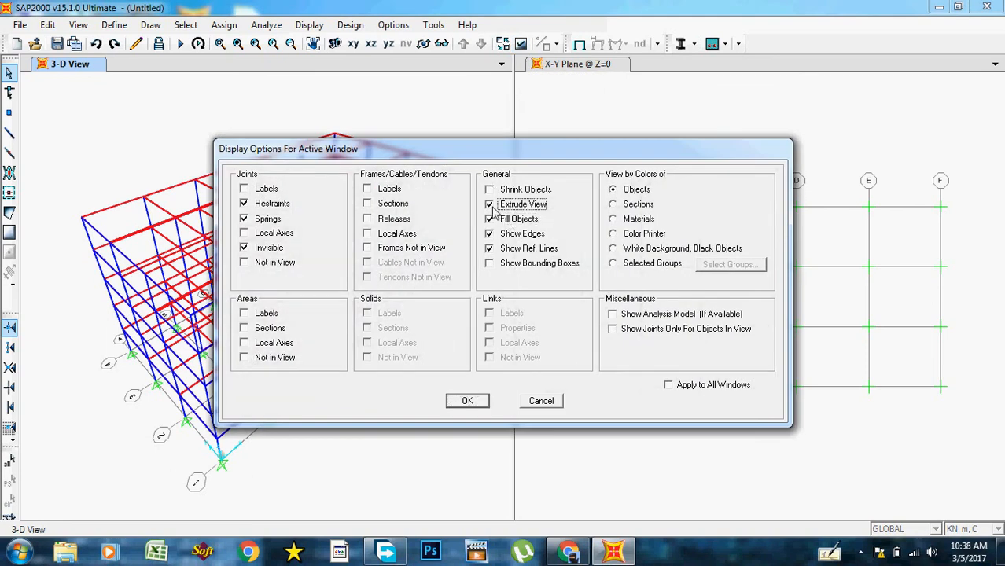
click(673, 390)
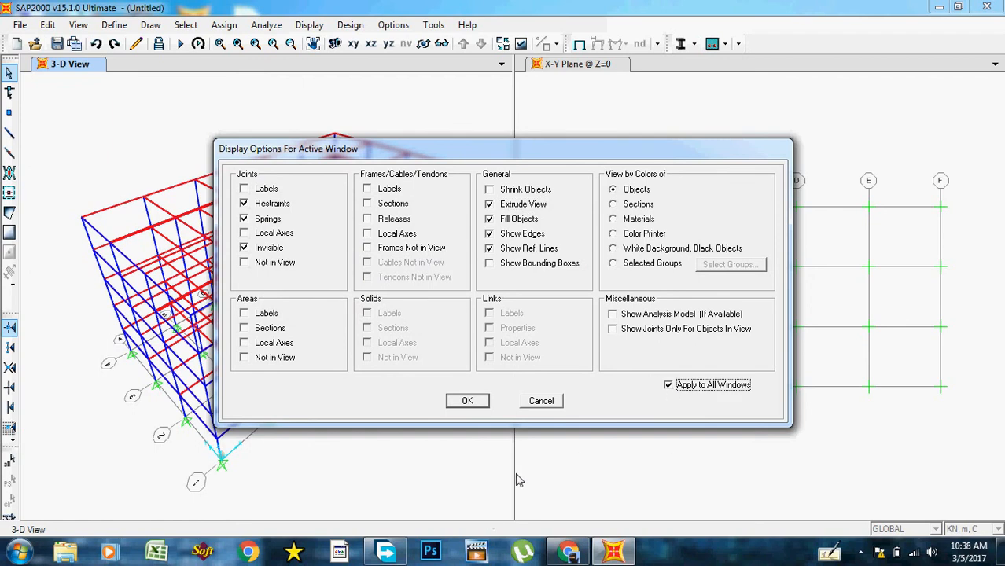
click(470, 402)
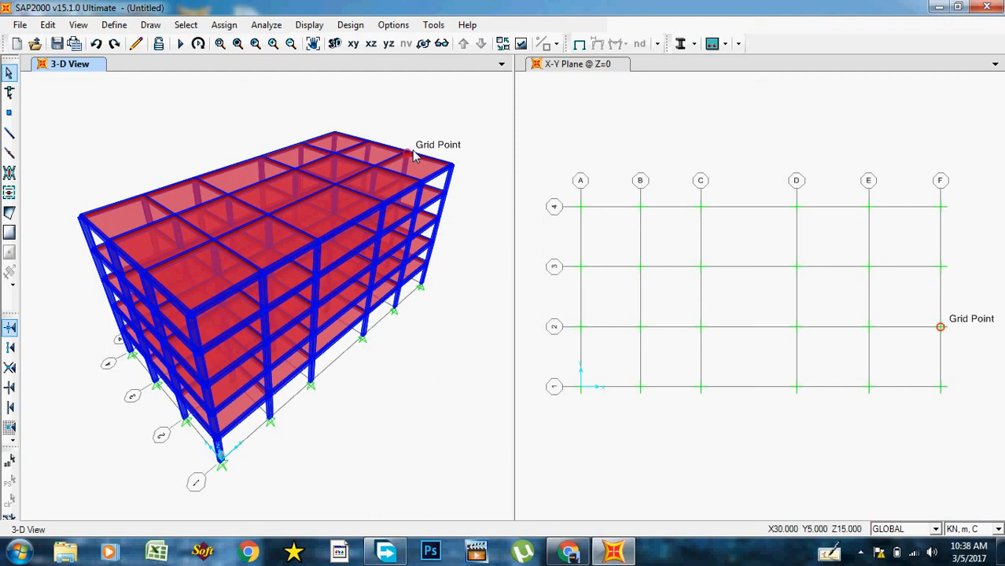
In the GLOBAL grid system, add a Z grid line Z7 at ordinate 17 m
right_click(460, 138)
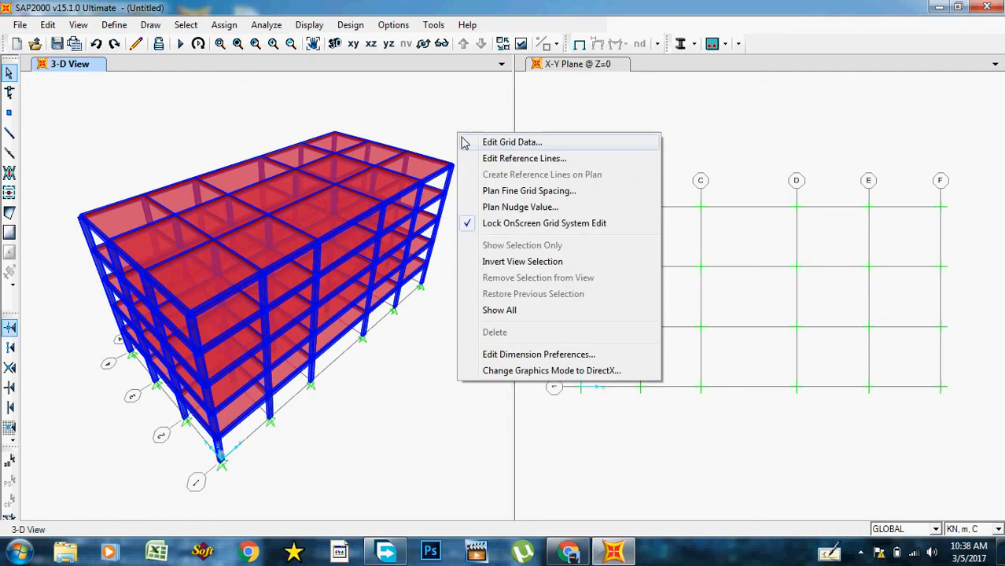
click(472, 143)
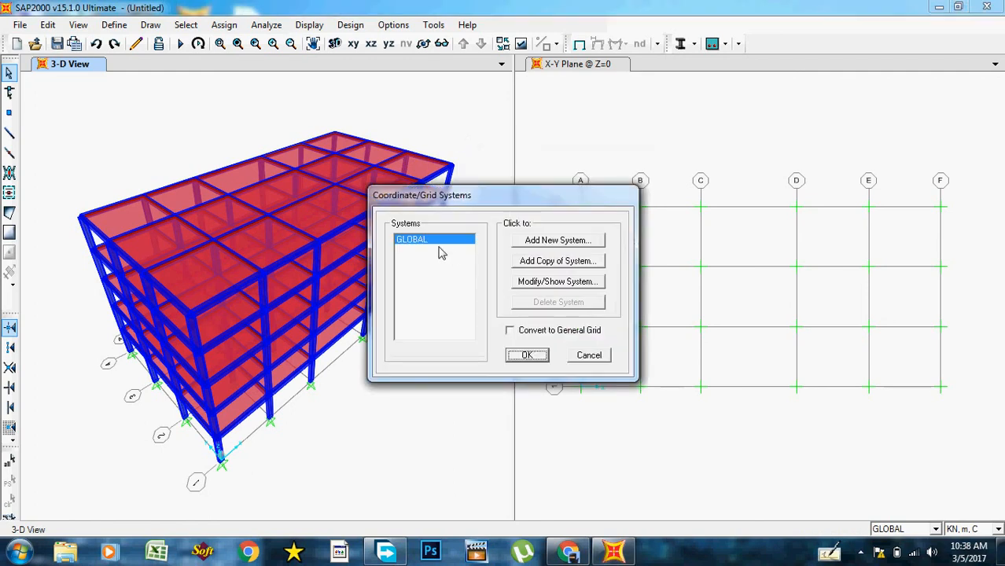
click(550, 283)
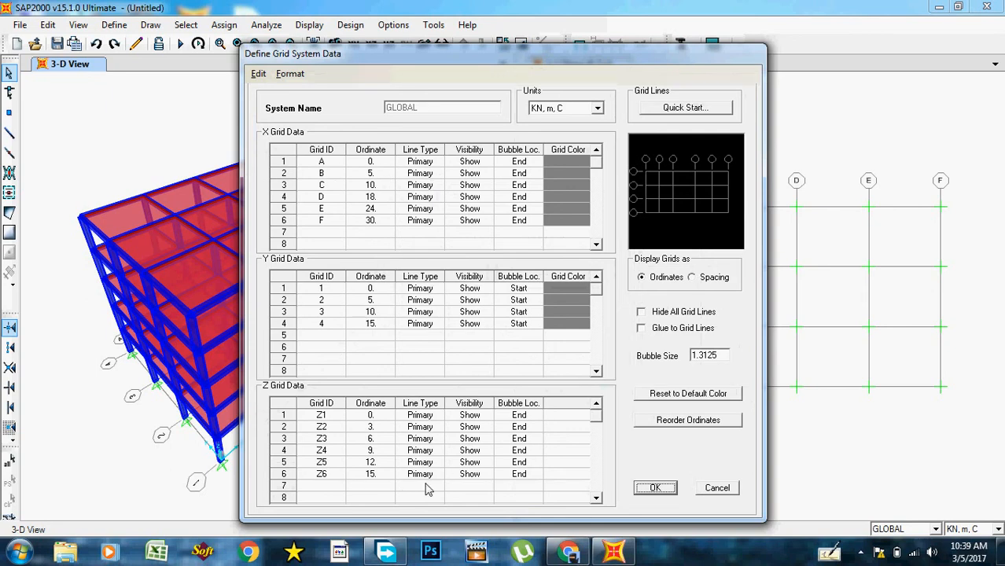
click(323, 487)
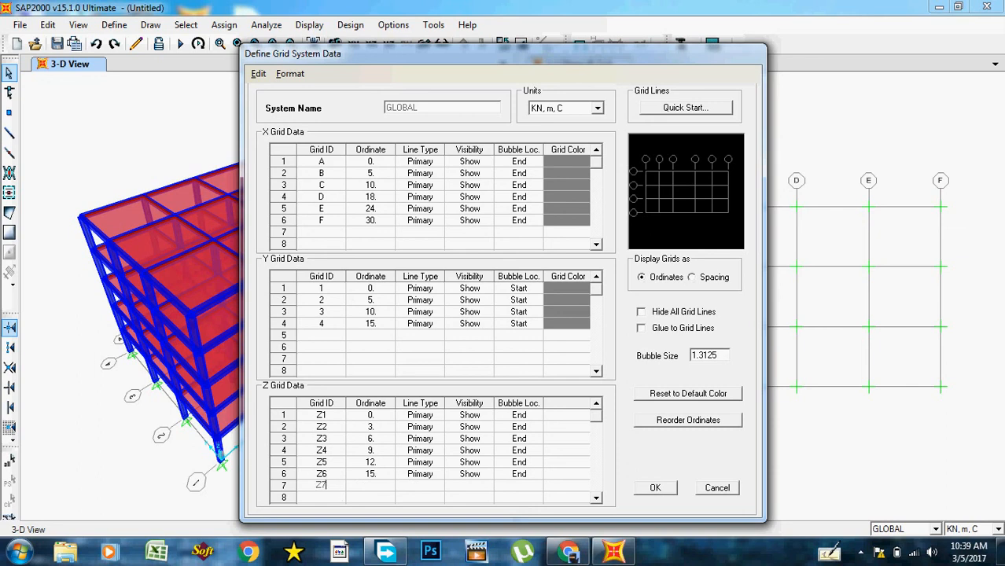
click(363, 475)
click(365, 487)
click(368, 489)
Set grid line Z7 to Primary line type, Show visibility and End bubble location, and accept the grid changes
click(426, 488)
double_click(427, 489)
double_click(457, 486)
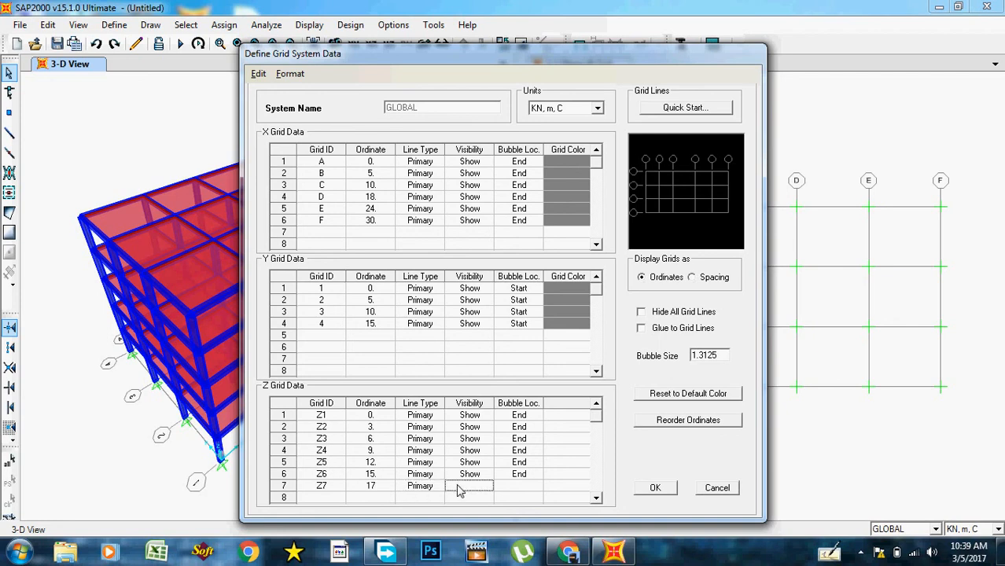
click(531, 479)
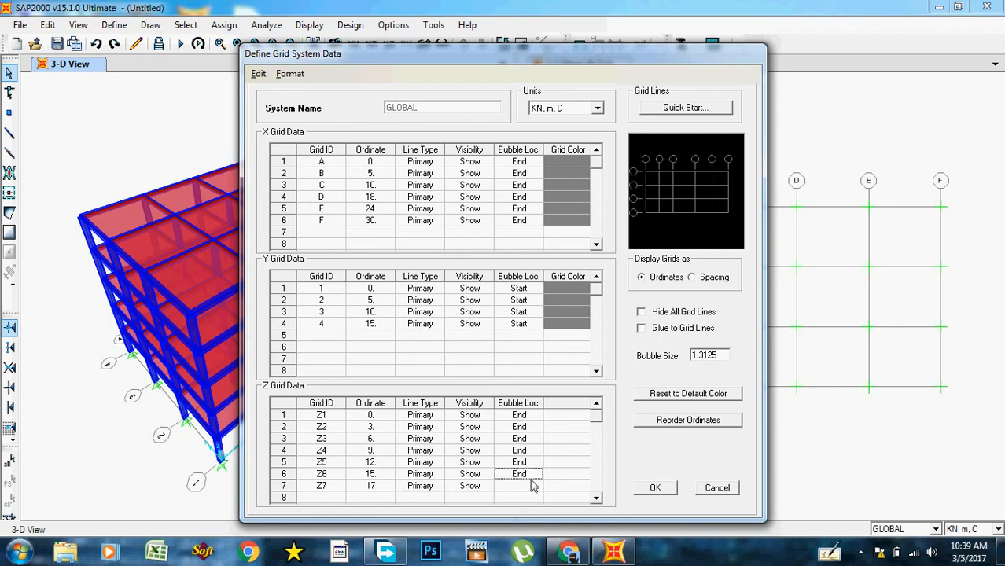
double_click(531, 479)
click(529, 488)
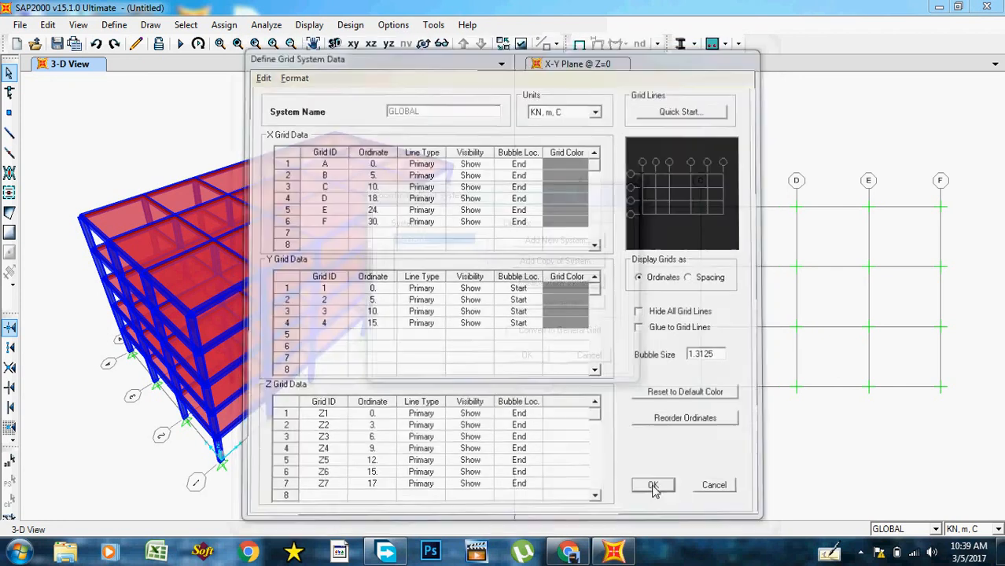
click(655, 489)
click(526, 355)
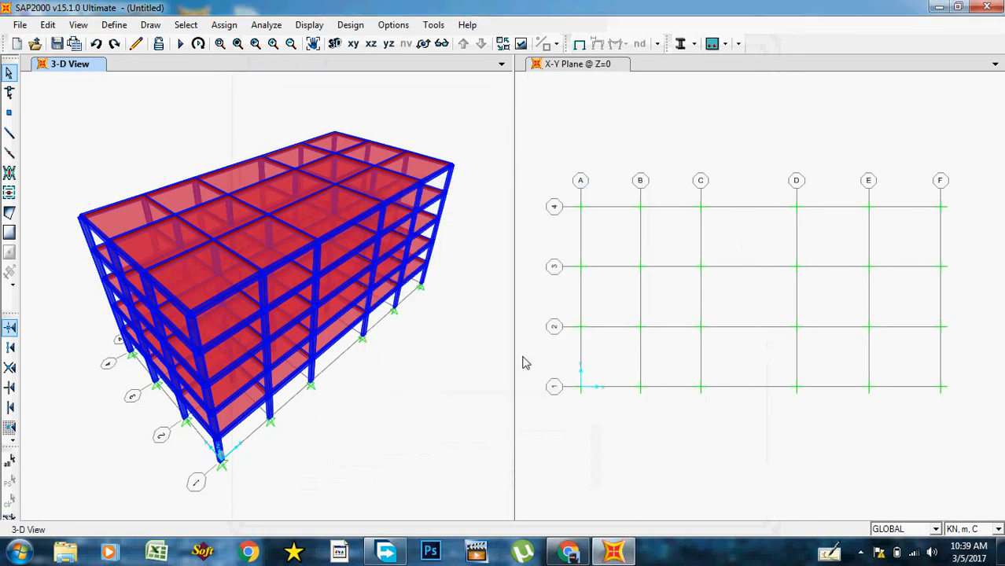
Assign fixed restraints, with all translations and rotations restrained, to all the base joints in the Z=0 plan
click(311, 171)
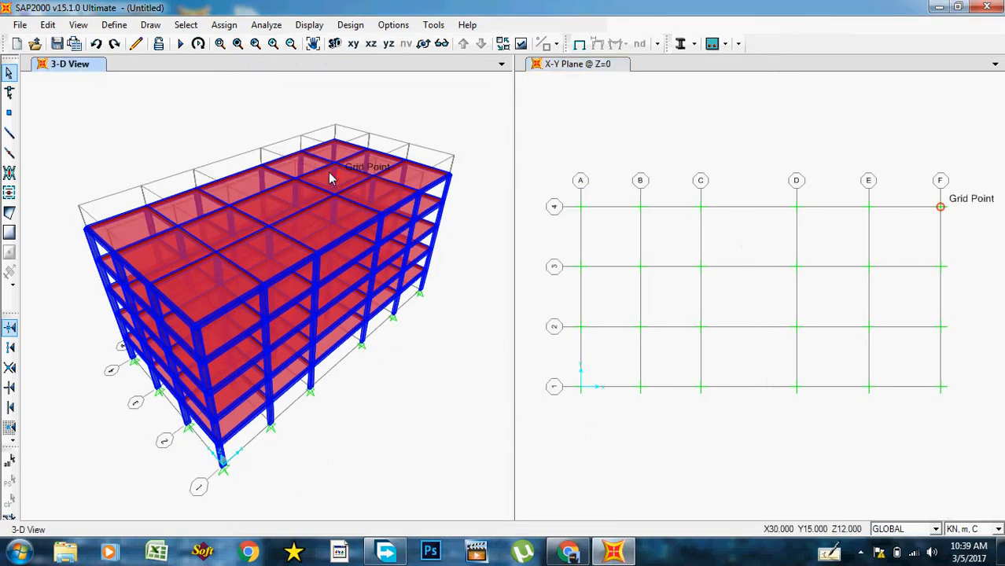
click(424, 44)
mouse_move(477, 288)
mouse_down()
mouse_move(437, 266)
mouse_move(469, 263)
mouse_up()
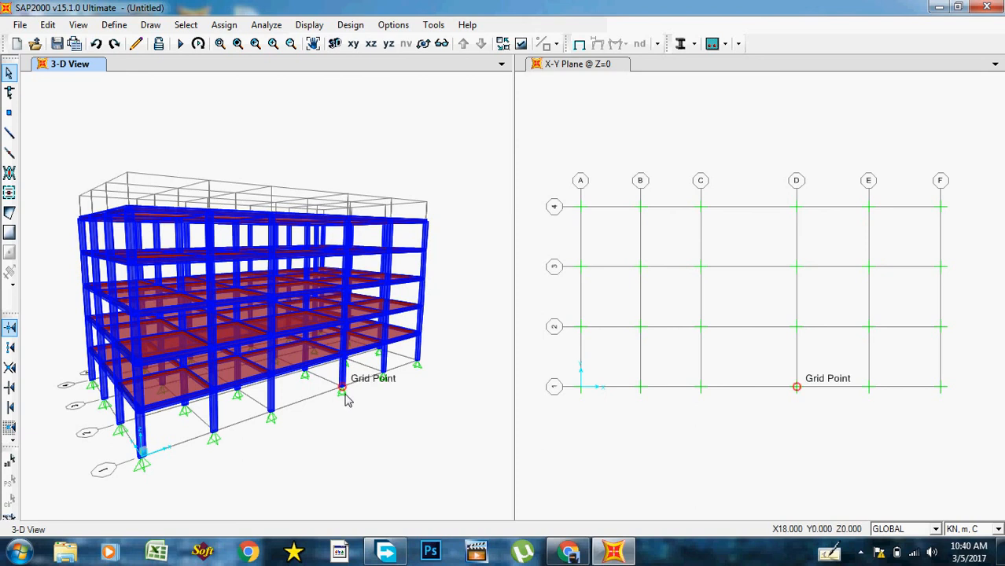
click(531, 140)
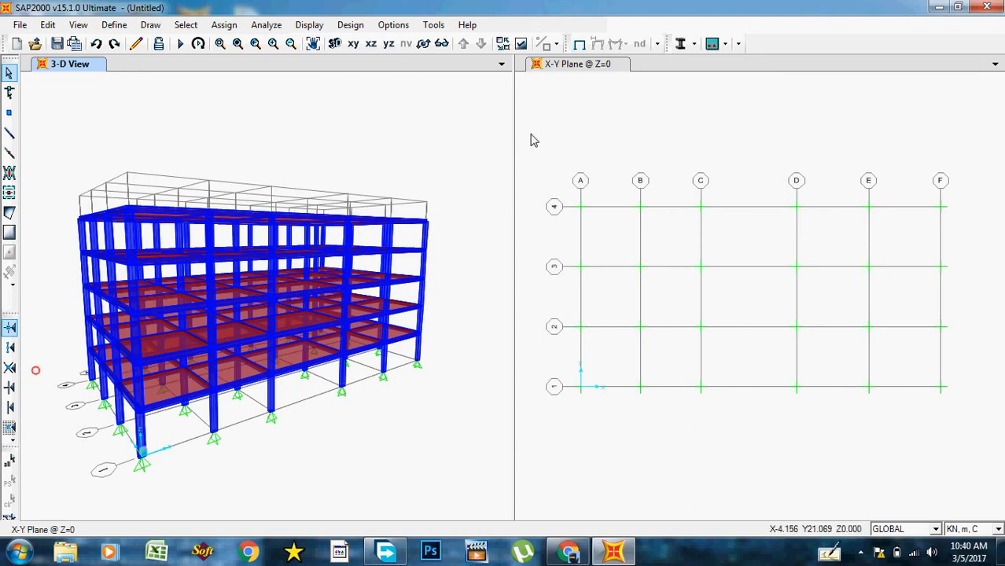
drag(531, 134, 988, 471)
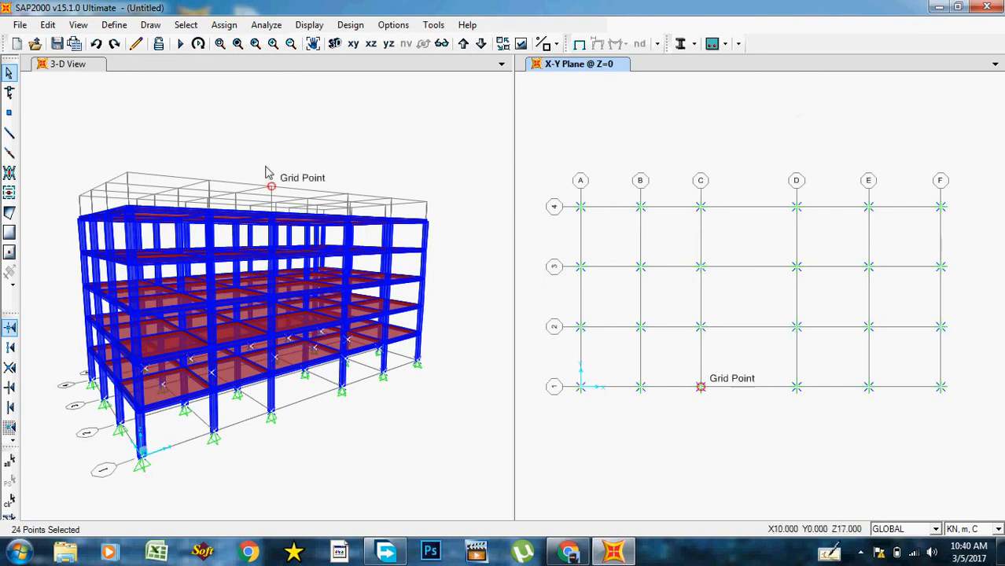
click(225, 25)
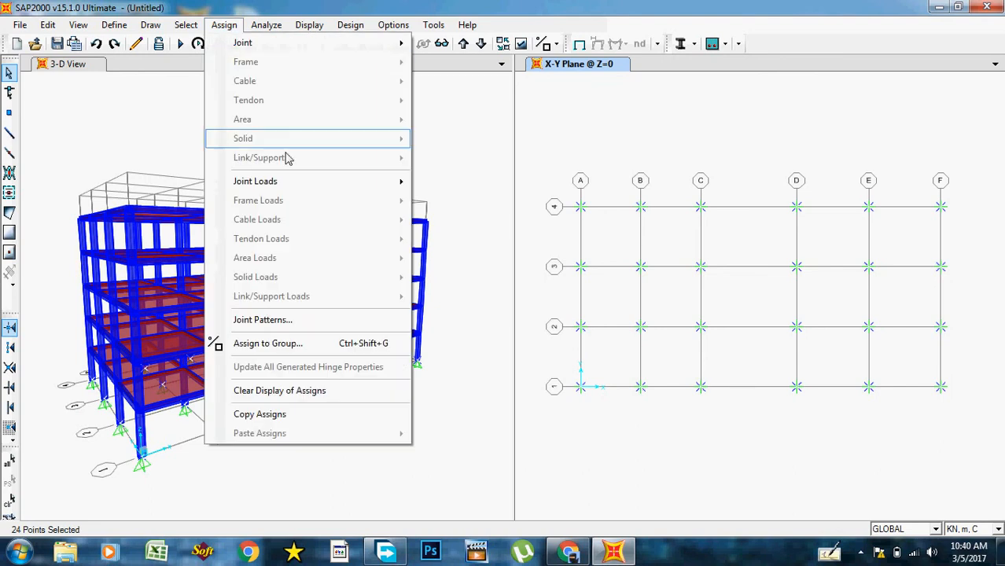
mouse_move(290, 182)
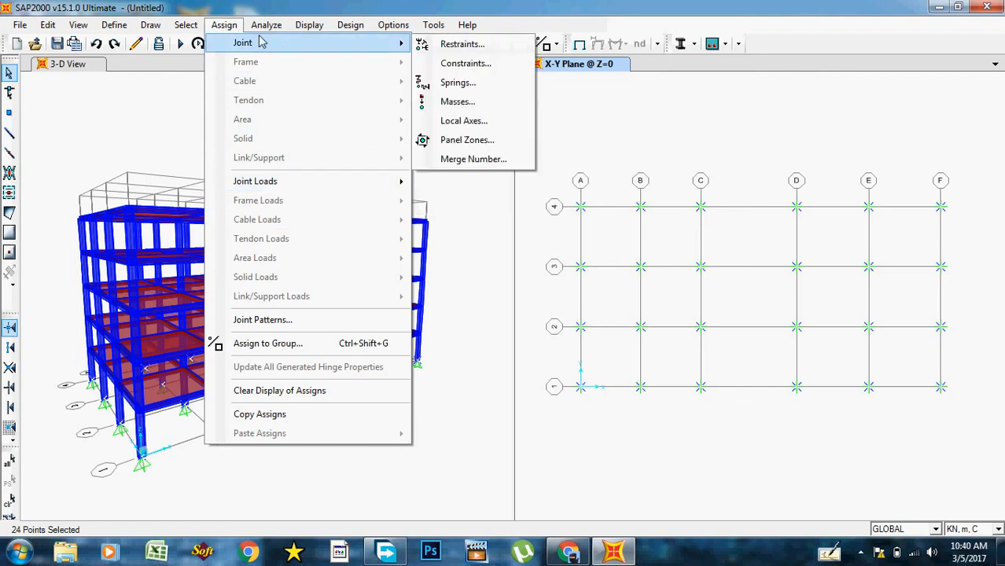
mouse_move(308, 51)
click(421, 44)
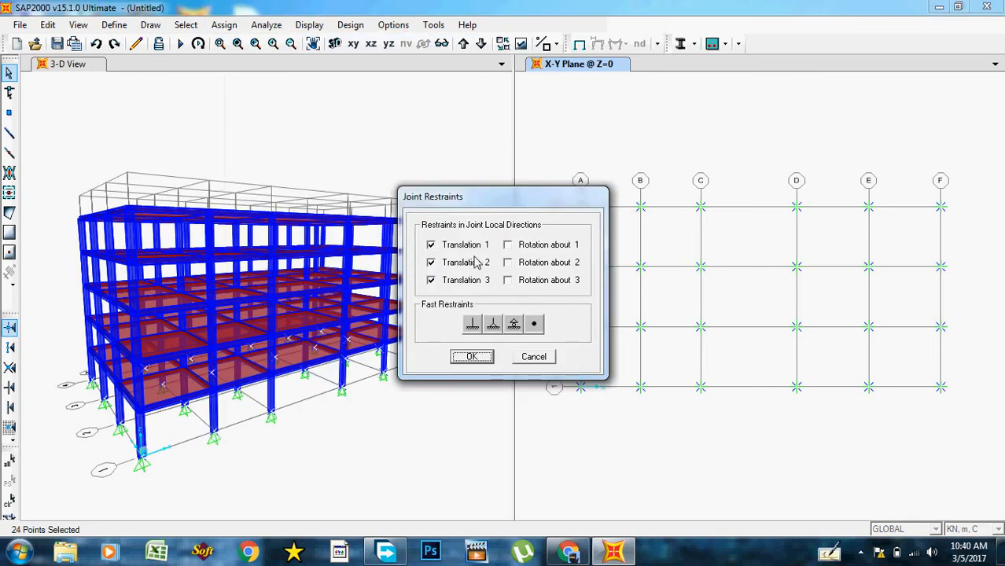
click(475, 327)
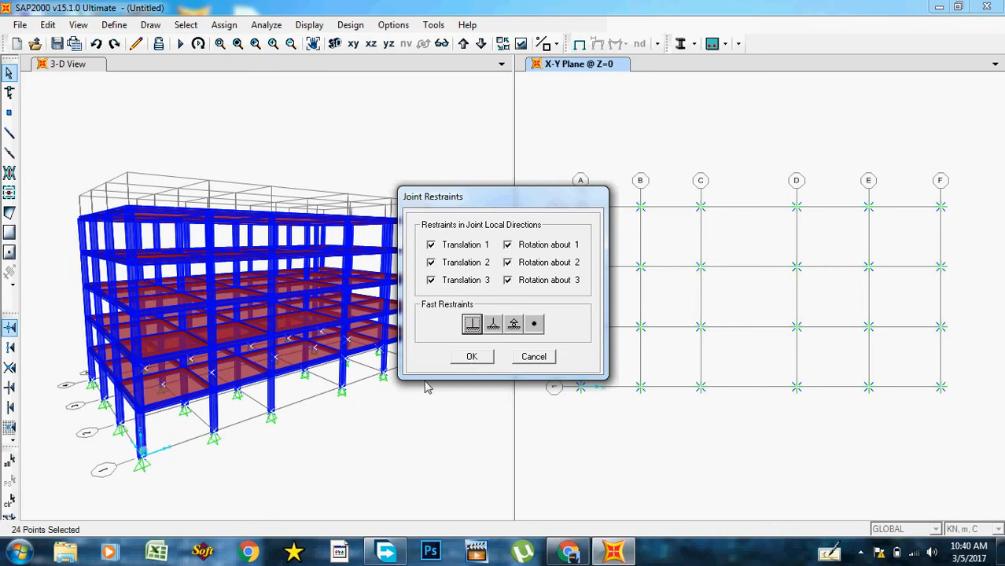
click(485, 359)
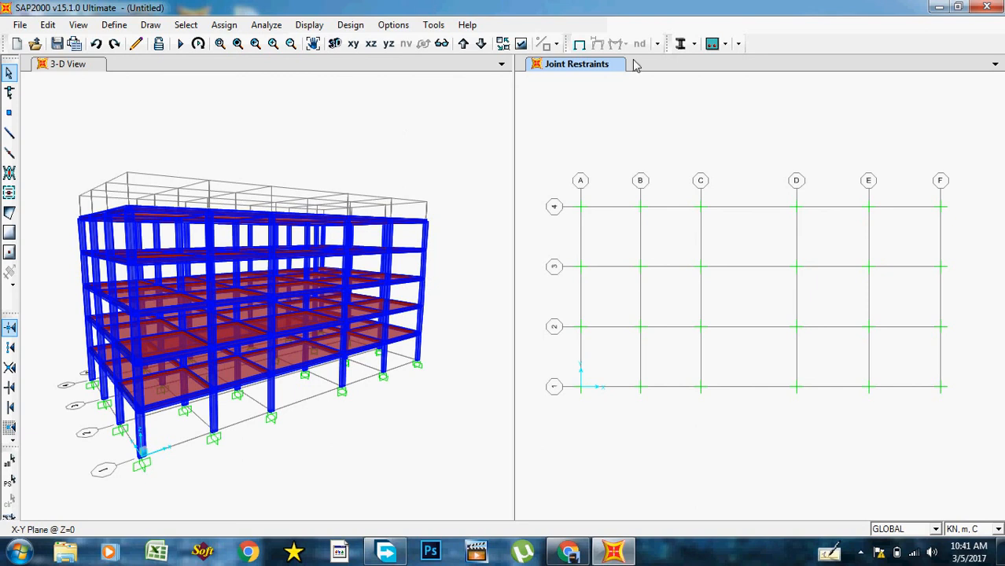
Extrude the four Z=15 joints at grids A–B and 2–3 upward into single-segment Column frames reaching the Z=17 level
click(464, 47)
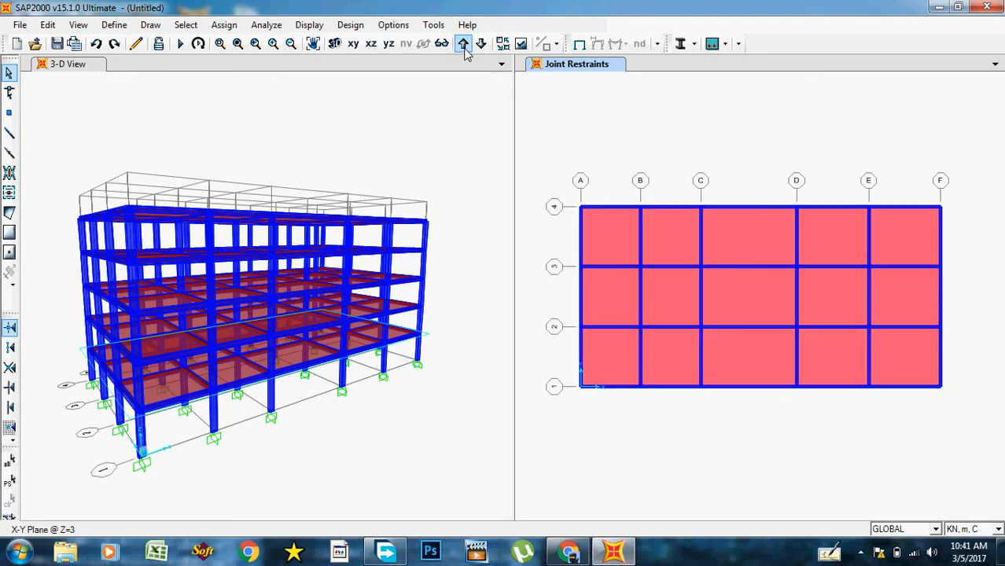
click(464, 45)
click(464, 46)
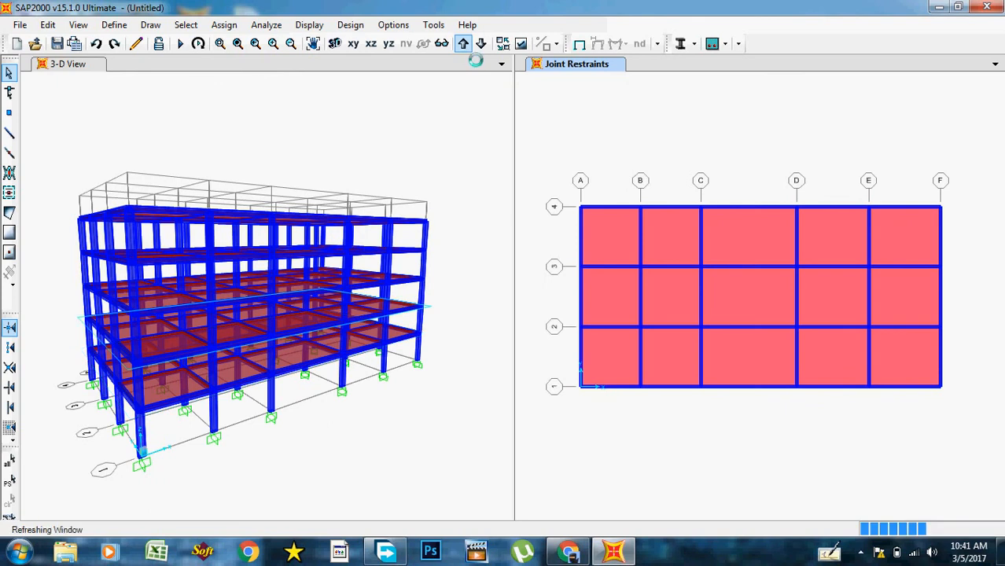
click(464, 46)
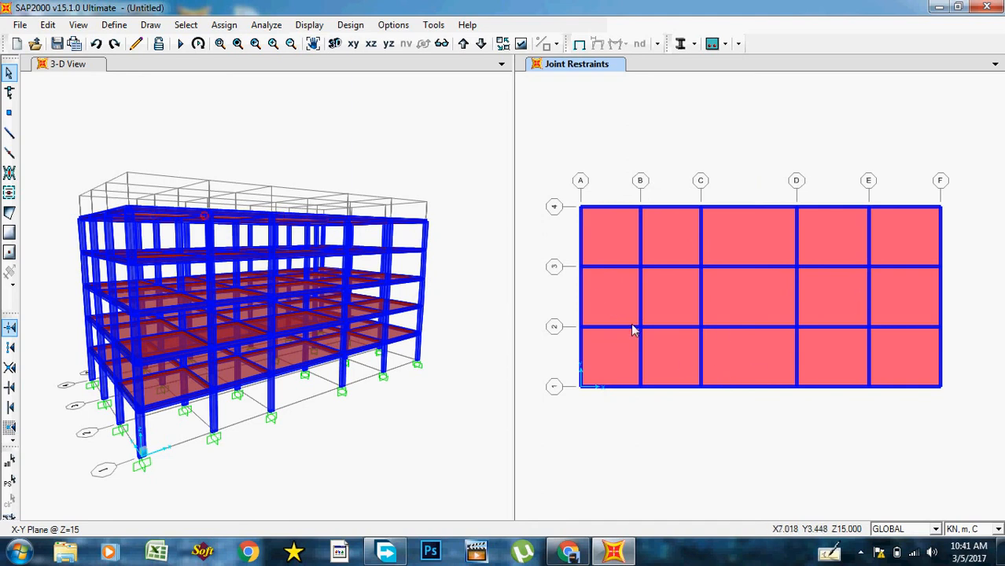
click(581, 266)
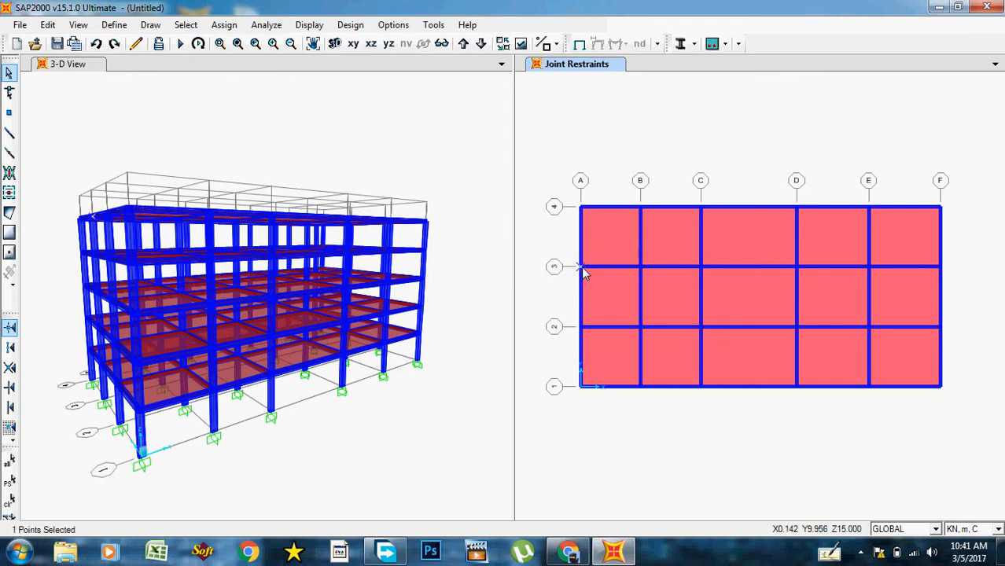
click(640, 266)
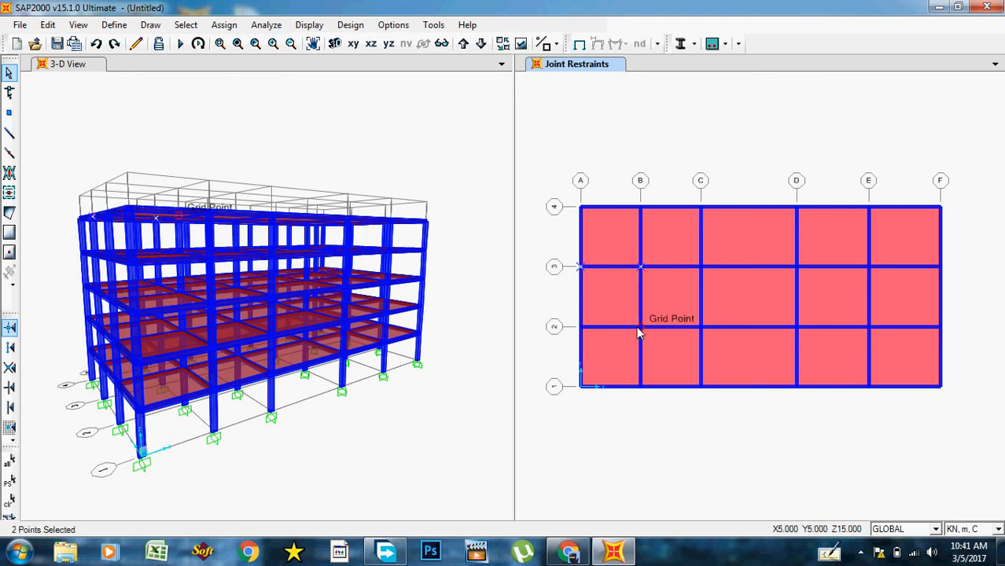
click(640, 327)
click(582, 326)
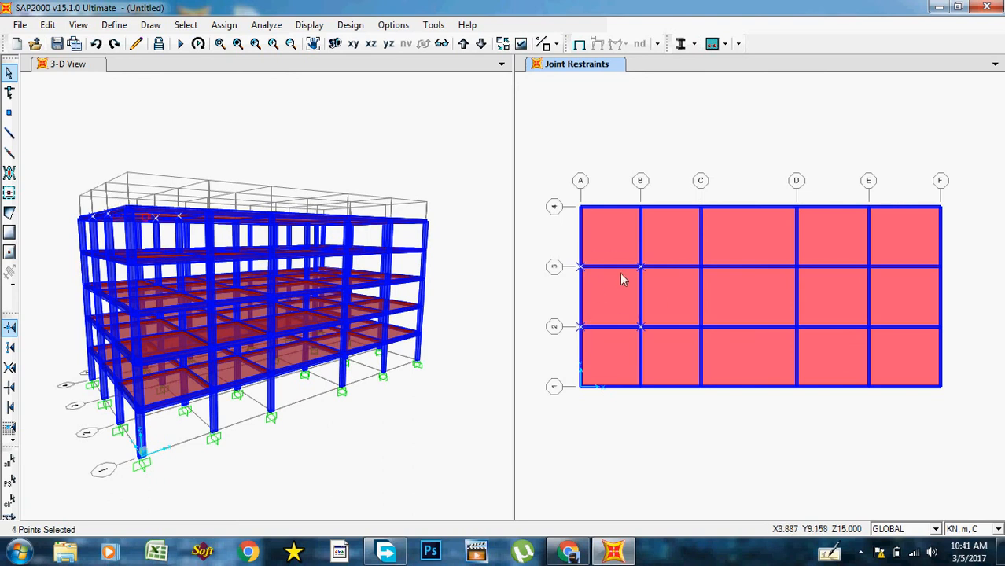
click(19, 25)
mouse_move(49, 26)
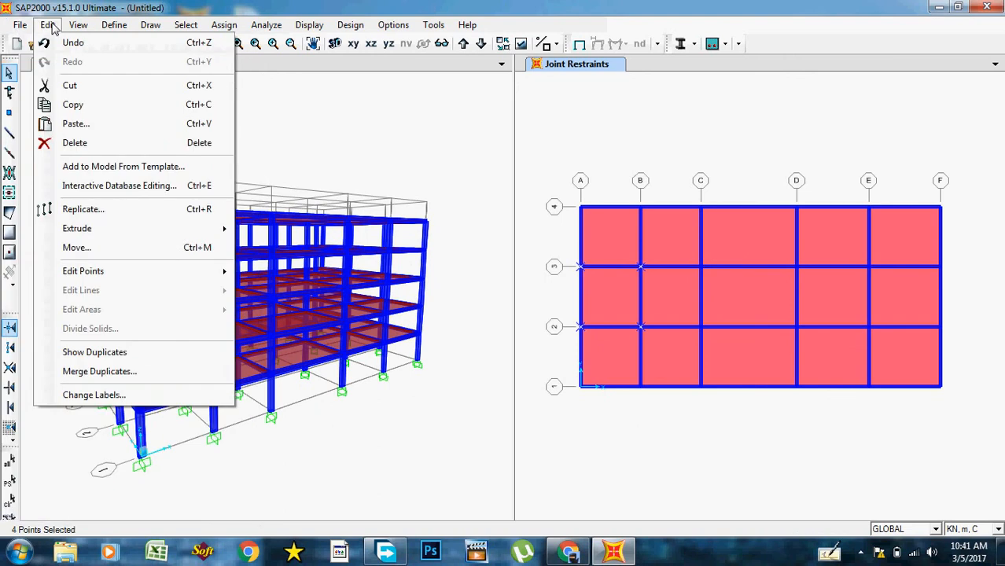
mouse_move(110, 232)
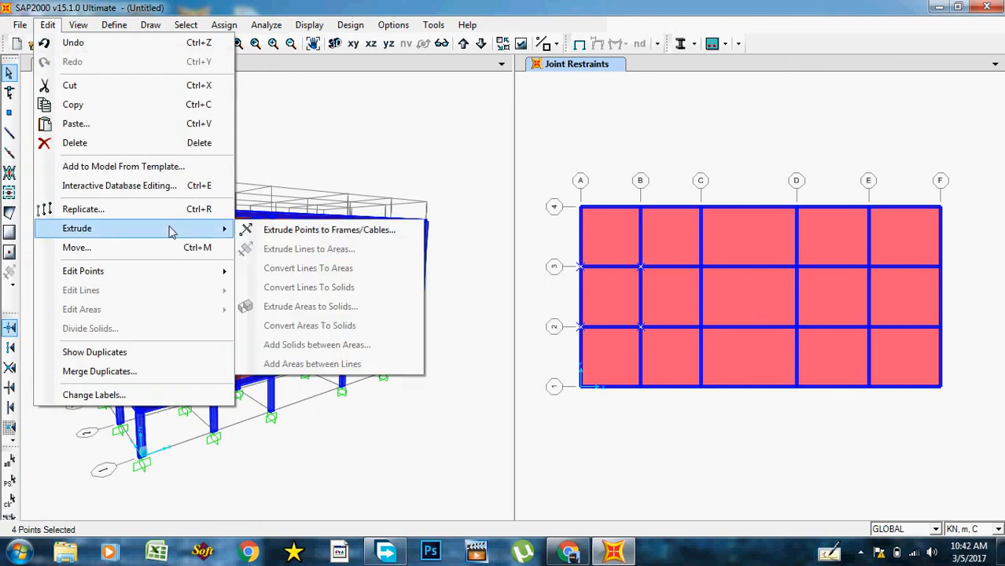
click(337, 234)
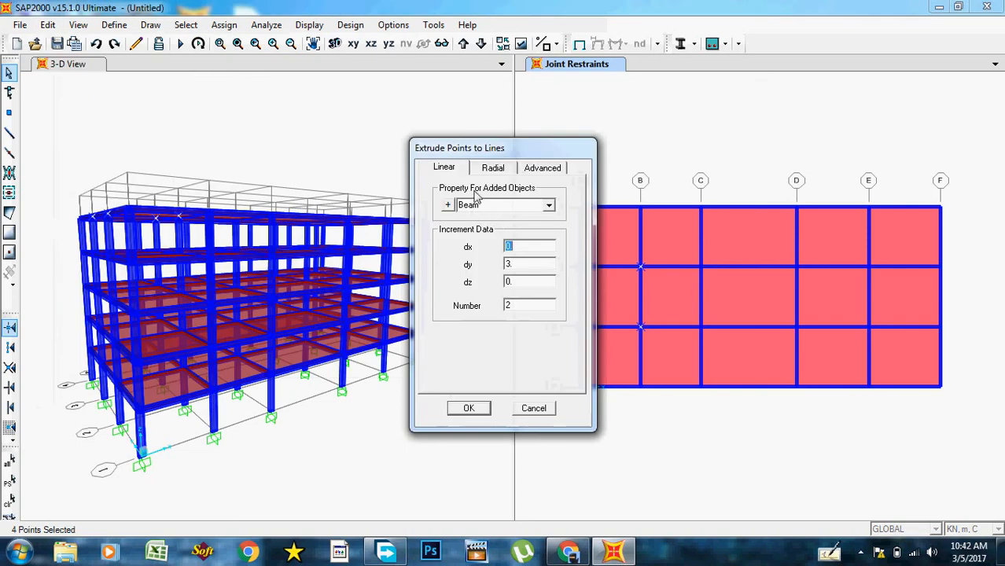
click(549, 206)
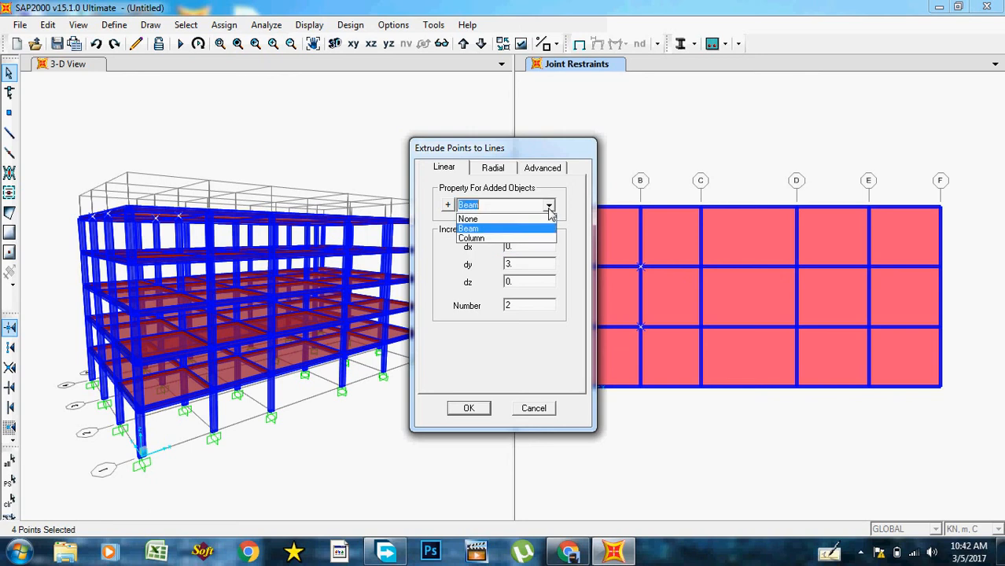
click(510, 234)
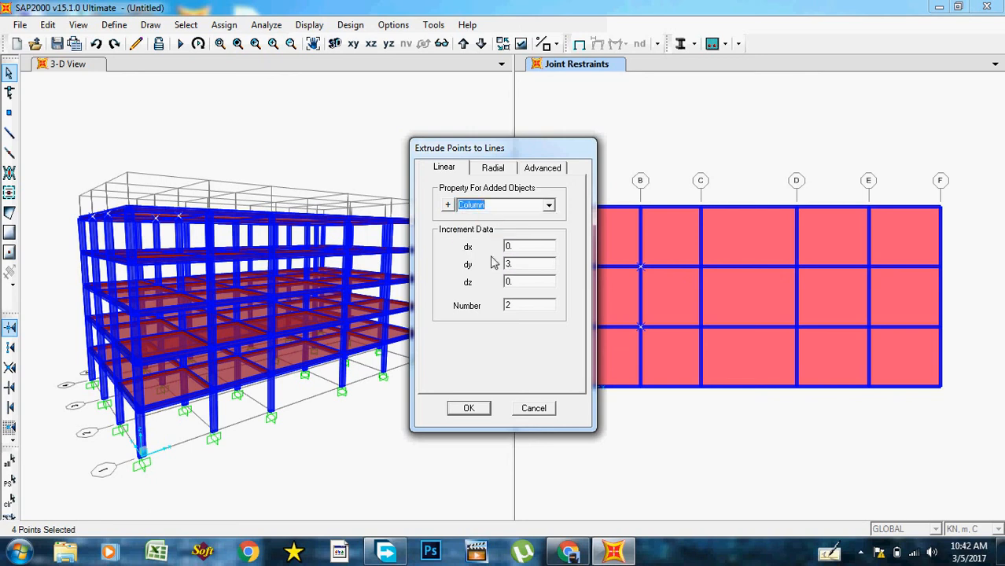
double_click(521, 270)
text(1)
click(470, 409)
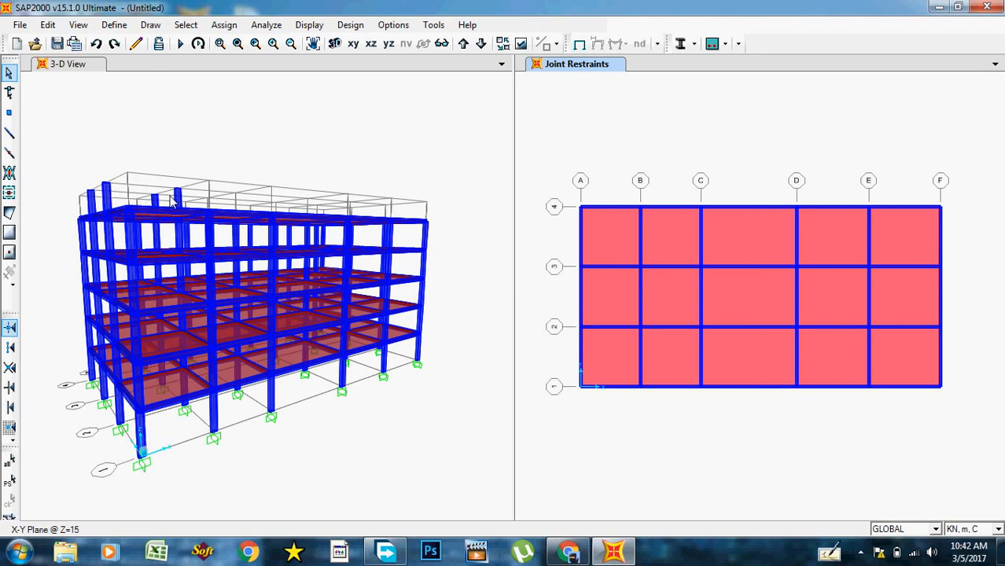
Replicate the four Z=15 beams around the panel between grids A–B and 2–3 once with dz set to 2 m
click(581, 301)
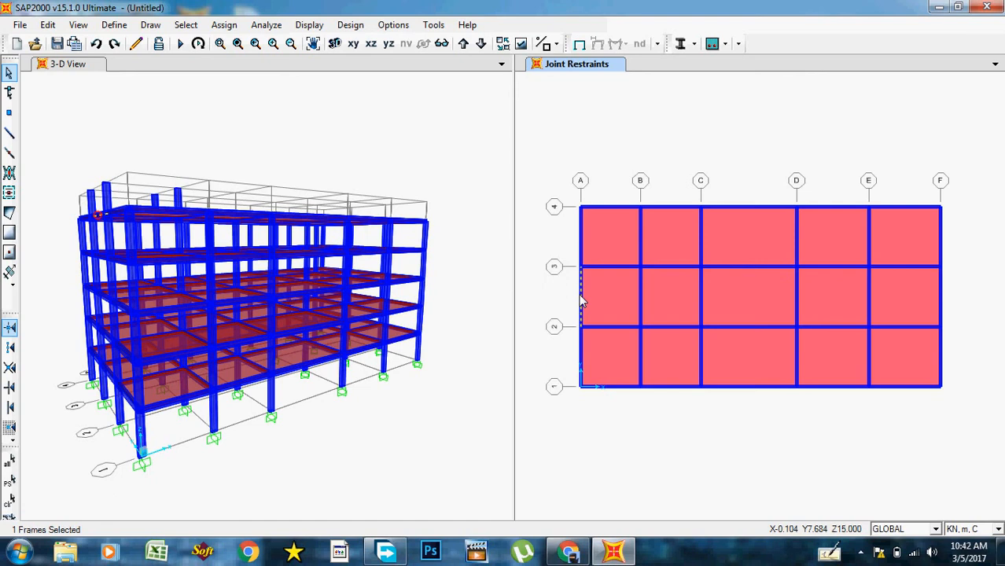
click(641, 283)
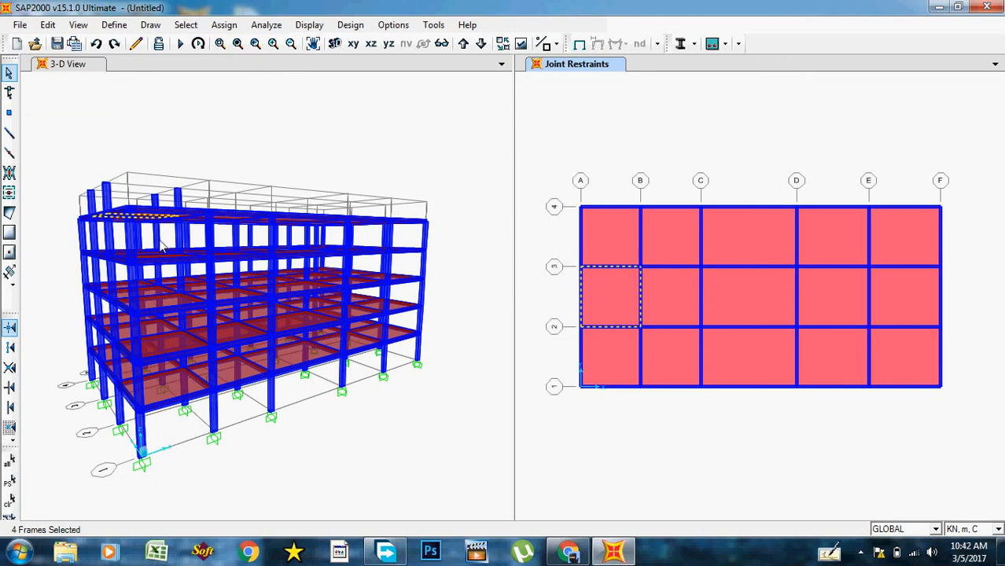
click(50, 26)
click(75, 207)
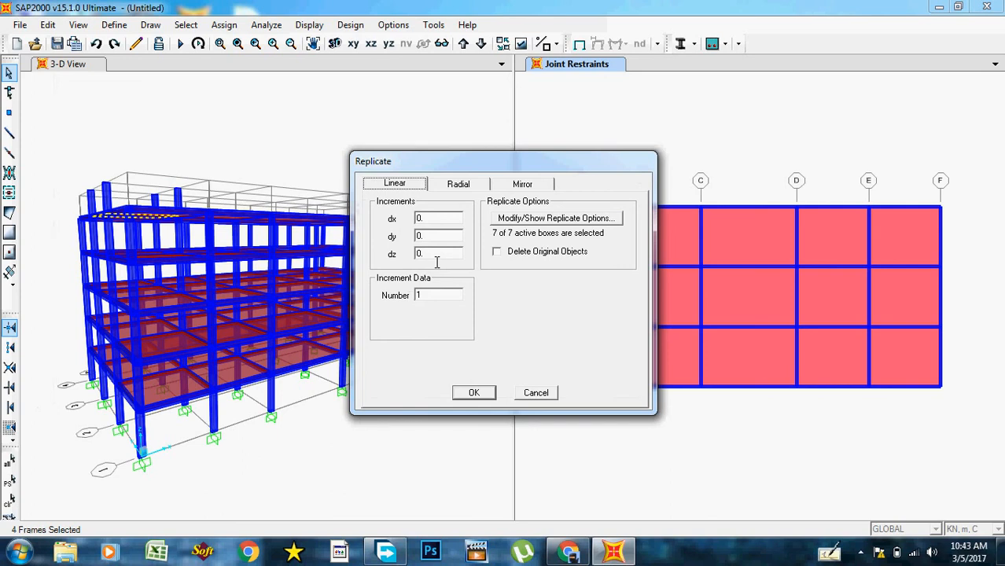
double_click(436, 260)
click(474, 393)
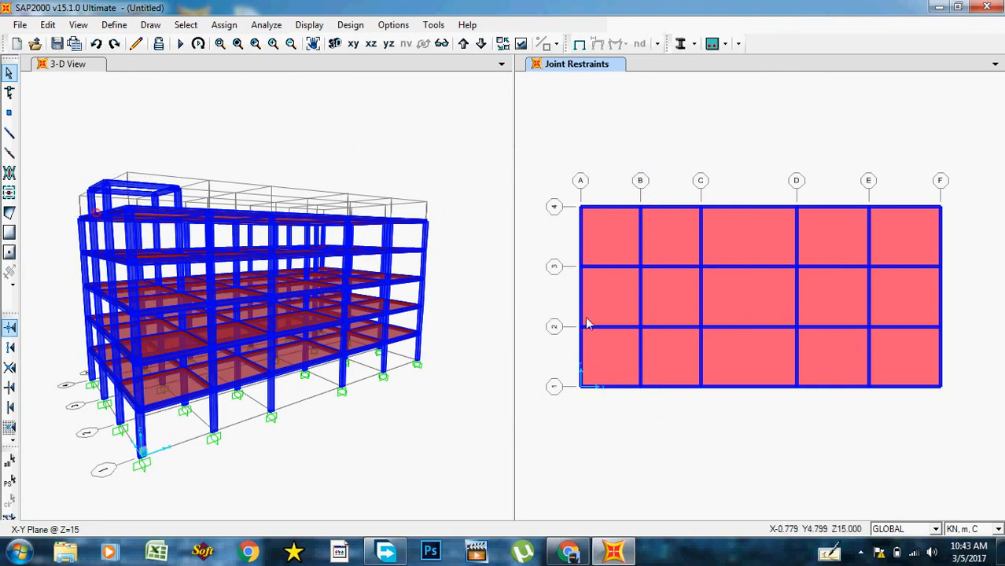
Replicate the Z=15 slab panel between grids A–B and 2–3 once with a dz of 2 m to roof the raised bay
click(621, 298)
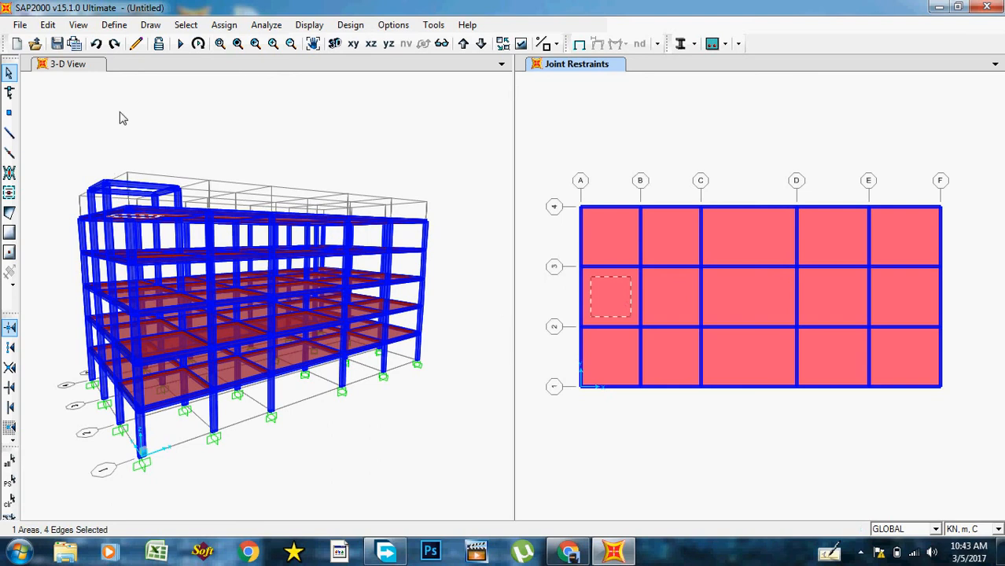
key(ctrl+r)
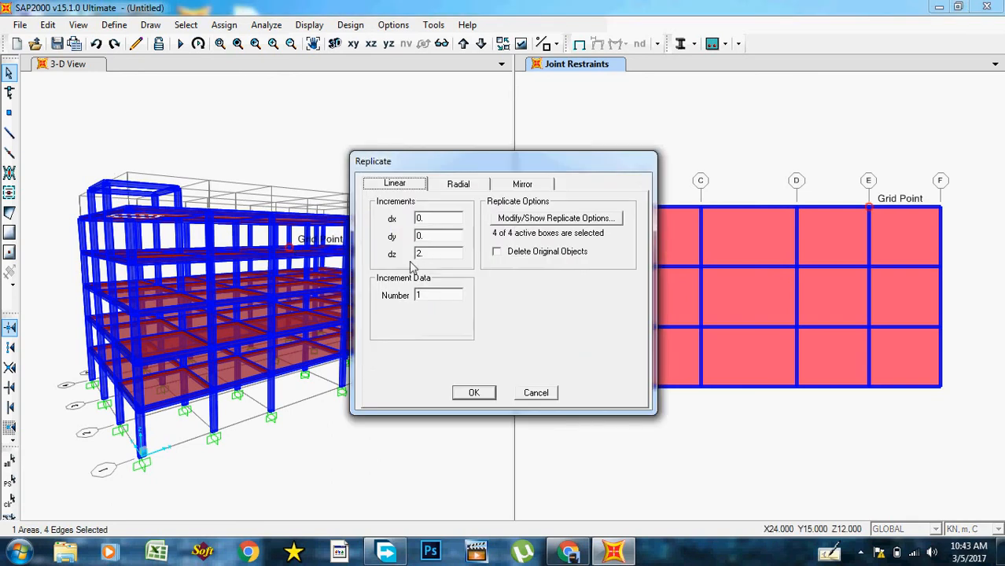
click(472, 392)
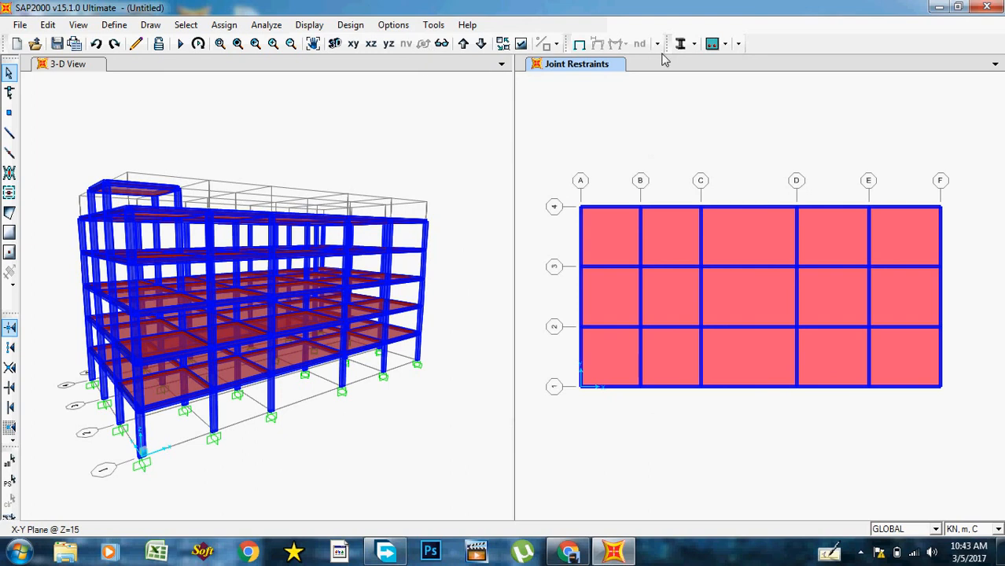
click(400, 70)
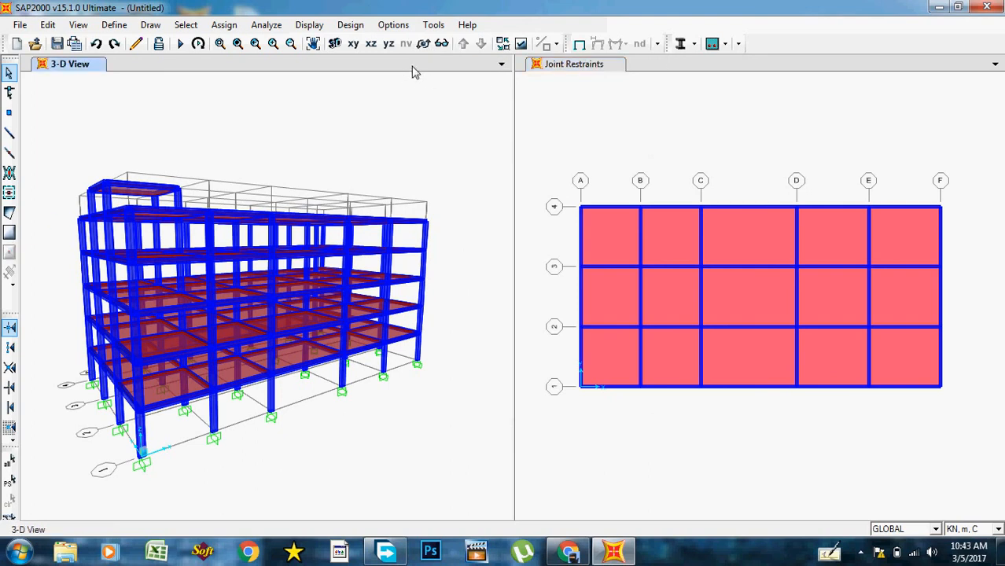
click(423, 43)
drag(397, 158, 421, 177)
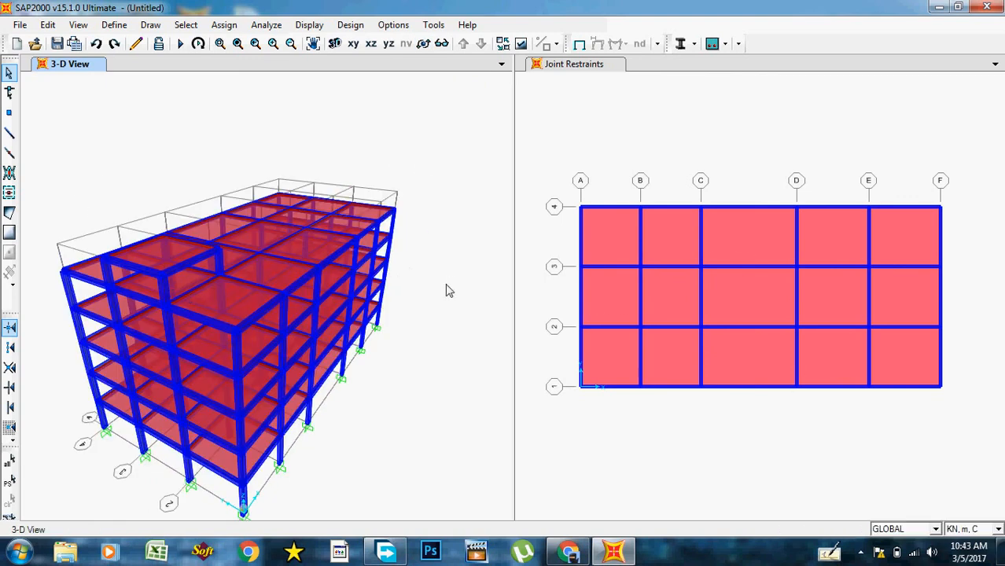
Delete the slab panels between grids A–B and 2–3 at the Z=15, 12, 9, 6 and 3 levels
click(641, 70)
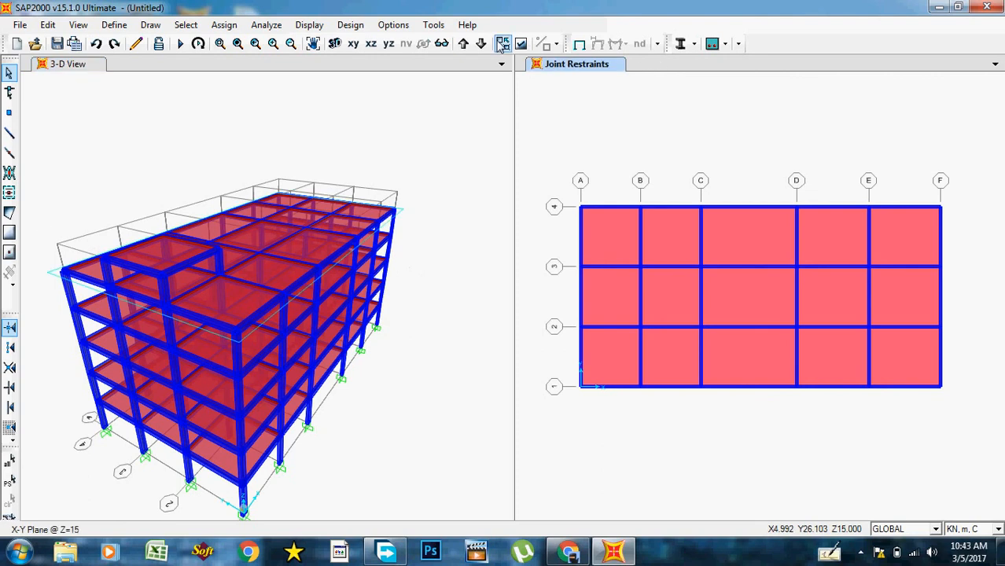
click(480, 45)
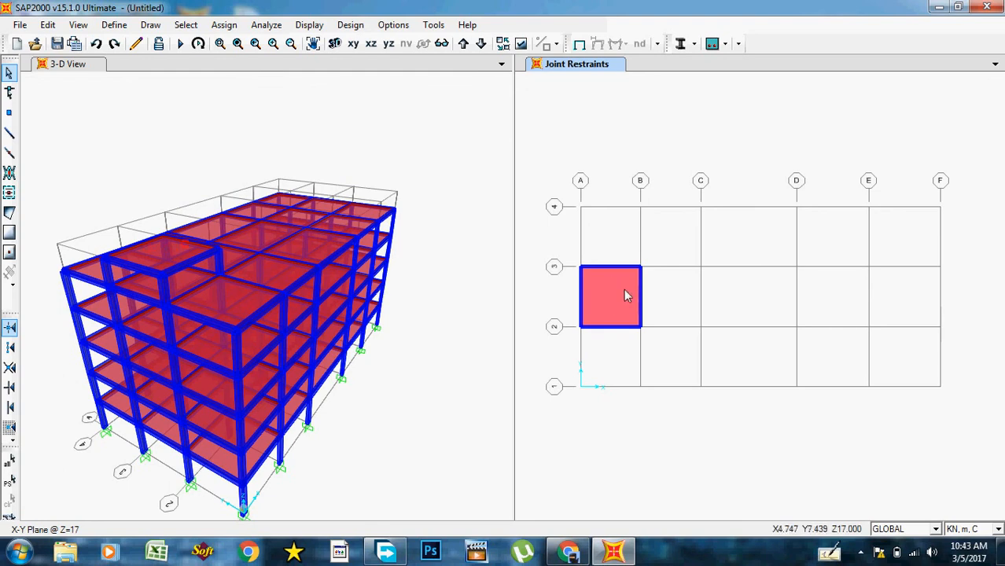
click(480, 45)
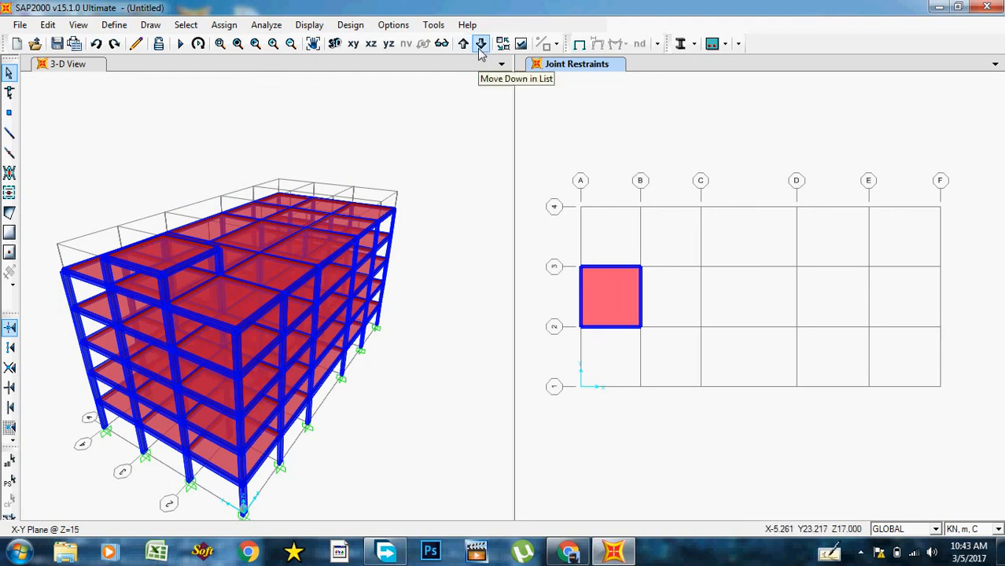
click(611, 310)
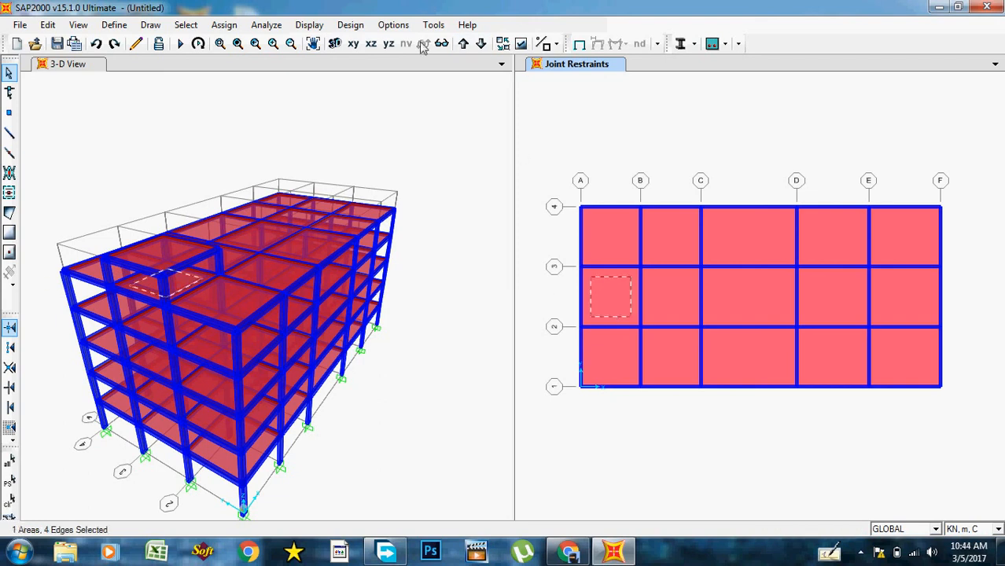
click(481, 45)
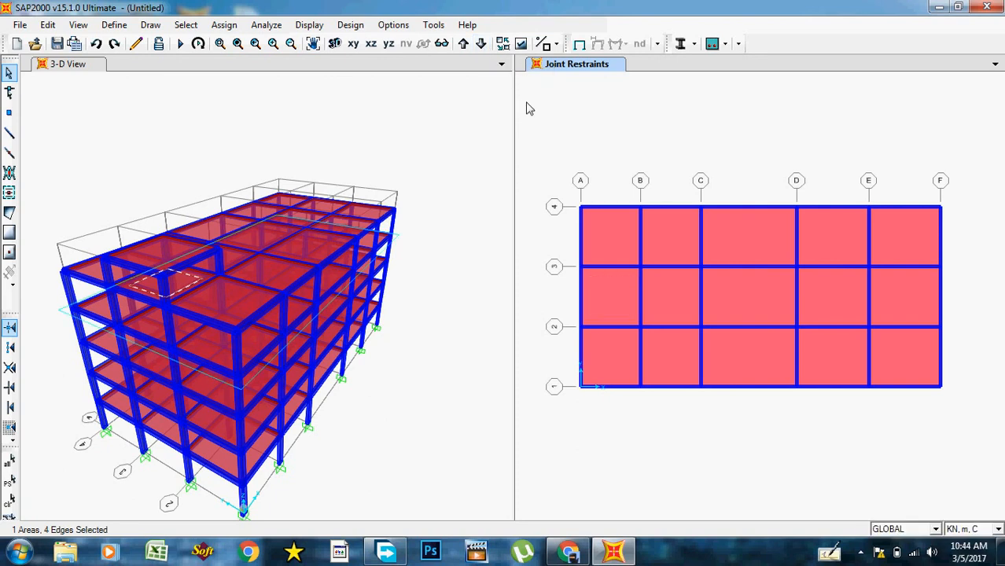
click(591, 278)
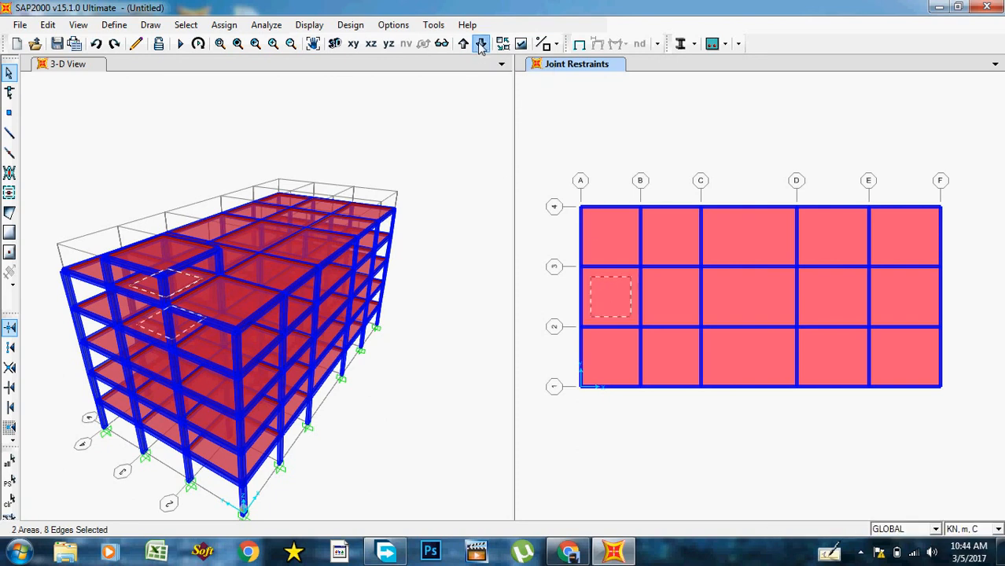
click(481, 44)
click(618, 293)
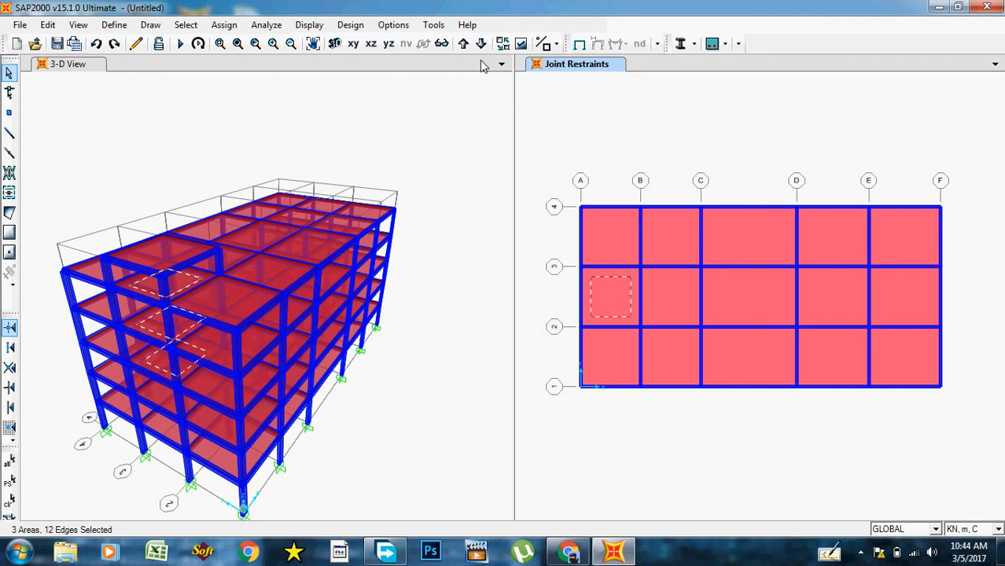
click(480, 45)
click(607, 286)
click(481, 44)
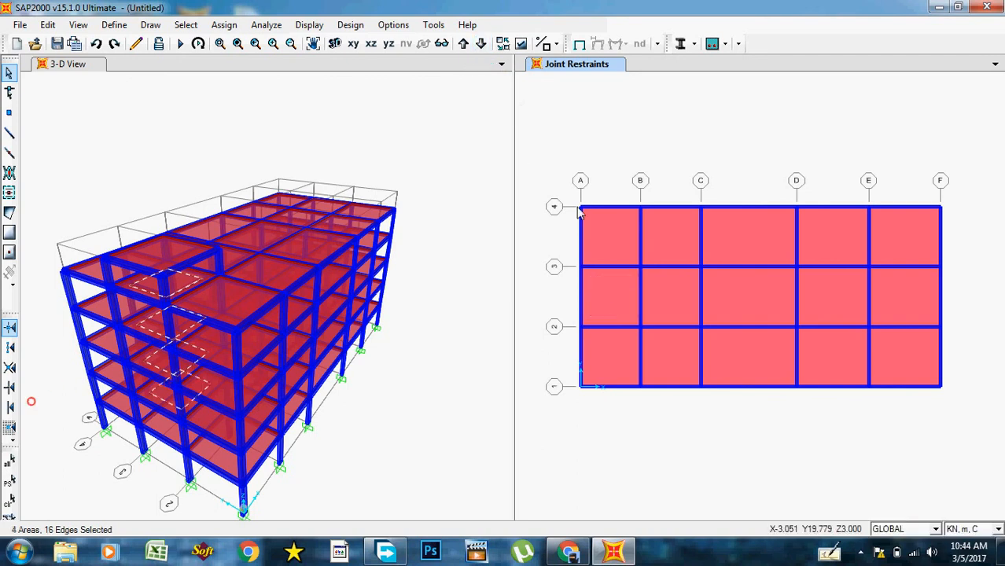
click(615, 291)
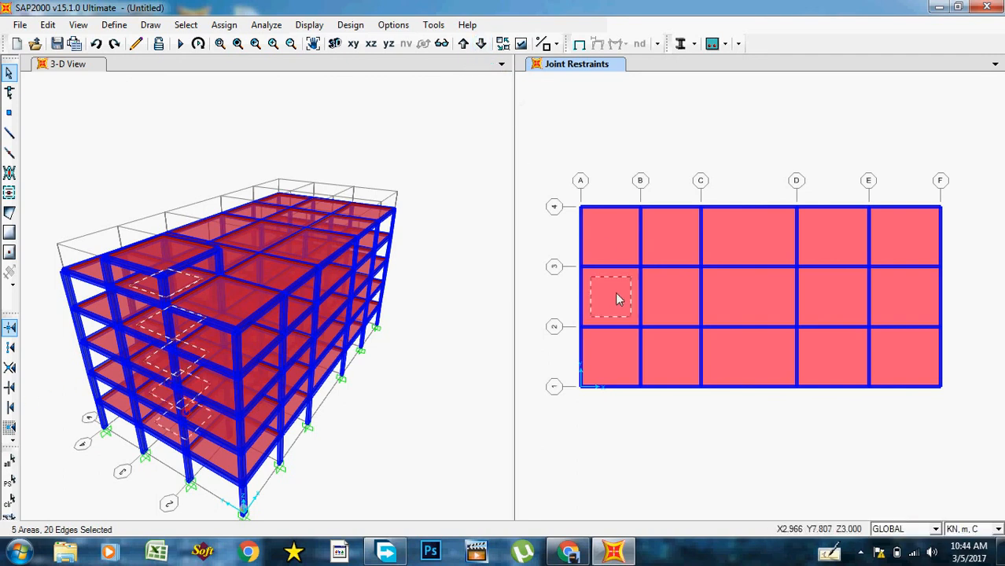
click(481, 44)
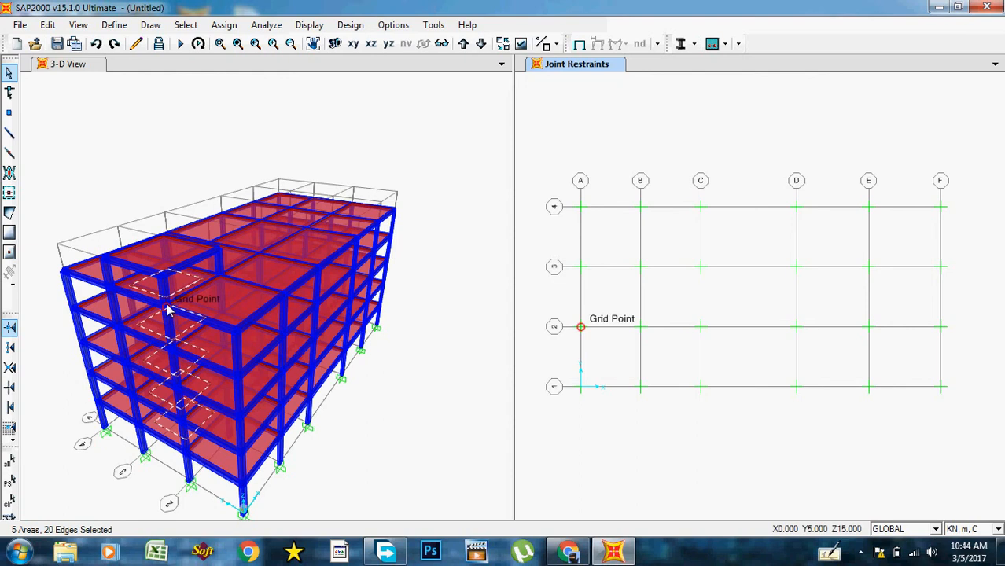
key(Delete)
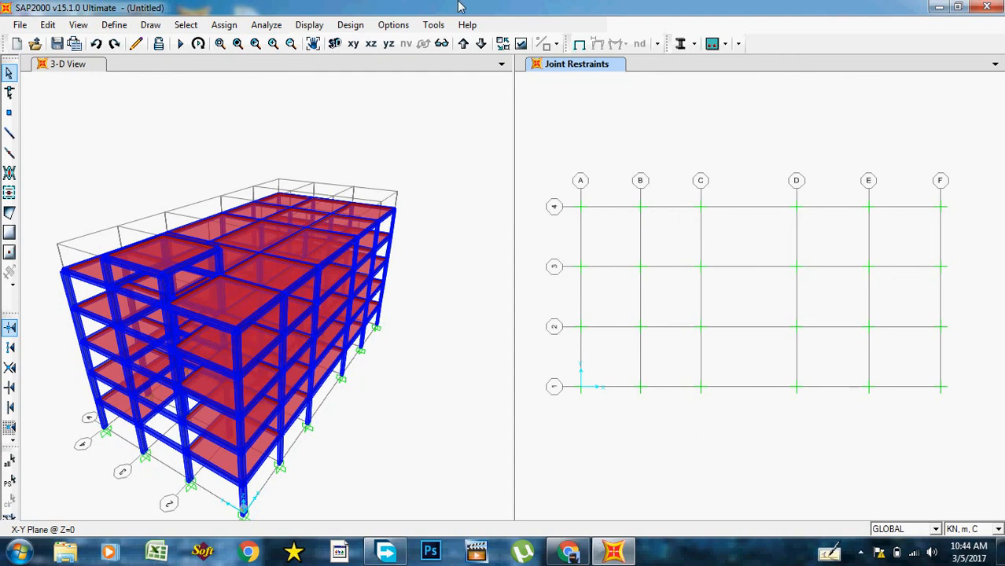
Examine the 3D model from several angles around the slab openings beneath the raised rooftop bay
click(435, 63)
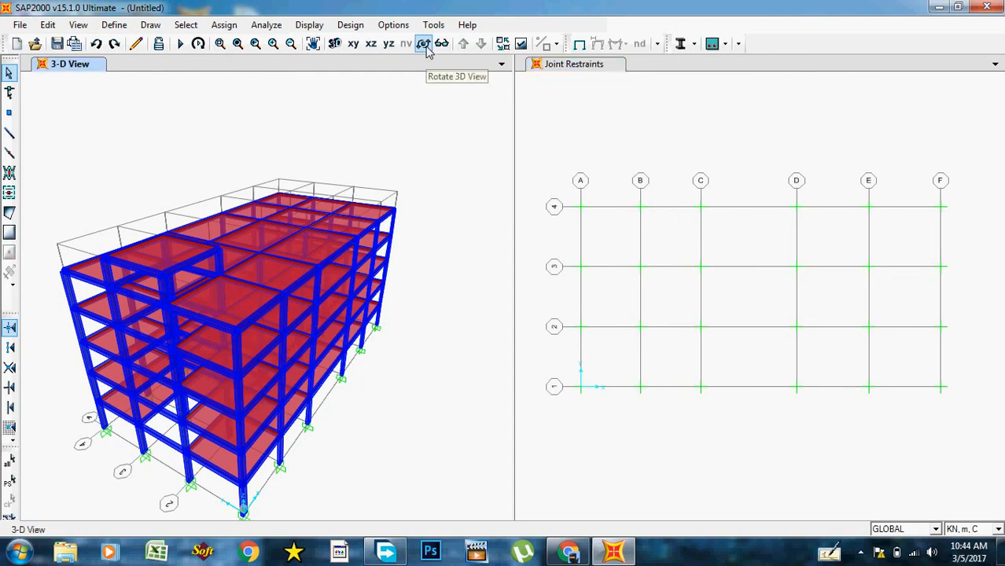
click(425, 44)
drag(284, 325, 330, 319)
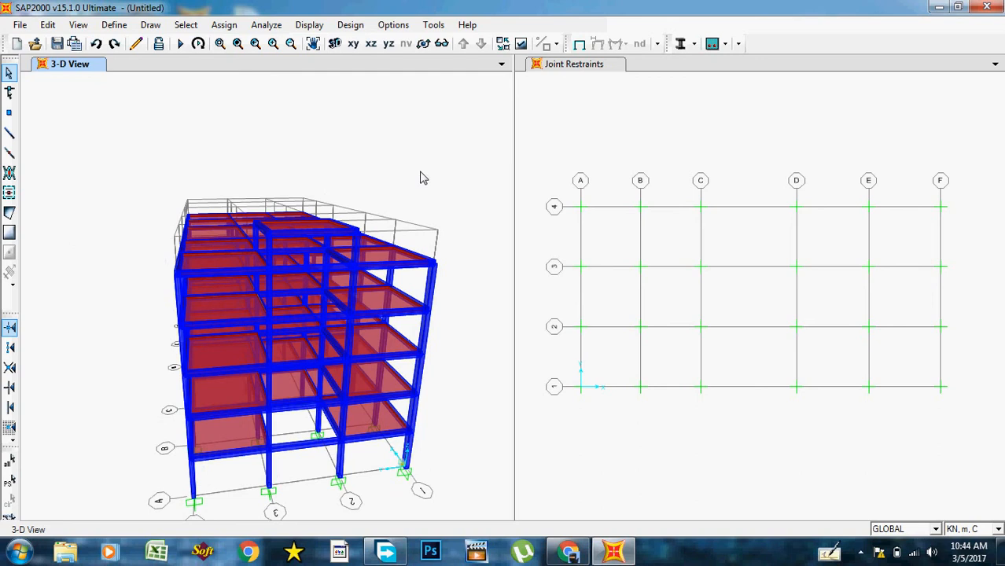
click(423, 44)
drag(478, 197, 411, 193)
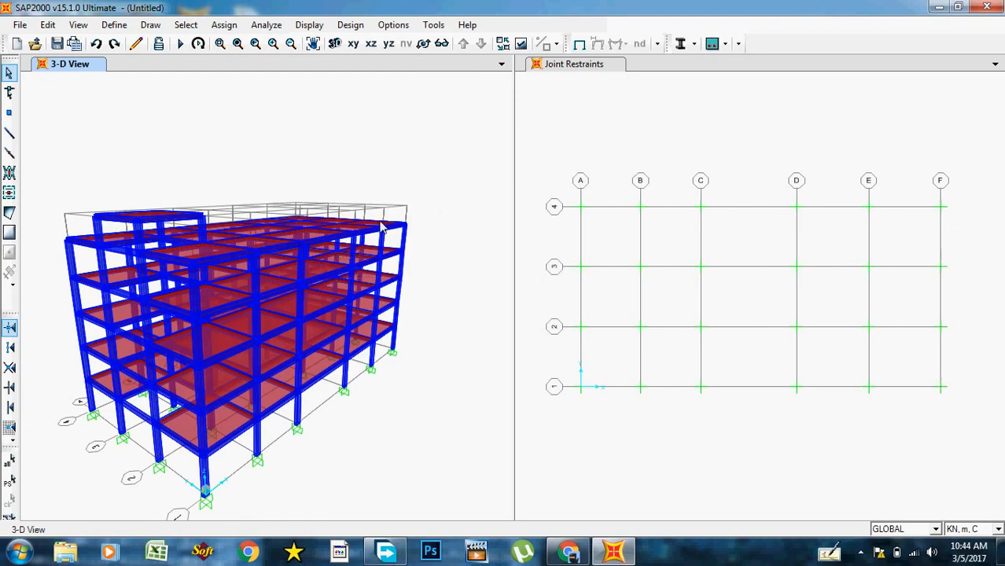
click(422, 45)
drag(447, 153, 451, 167)
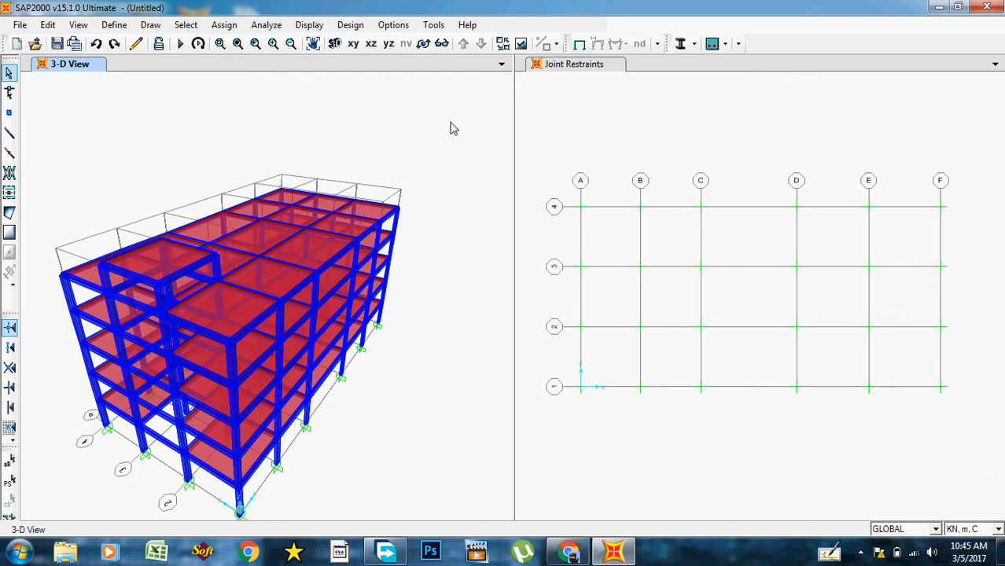
Review the X, Y and Z grid ordinates of the GLOBAL coordinate system
right_click(440, 166)
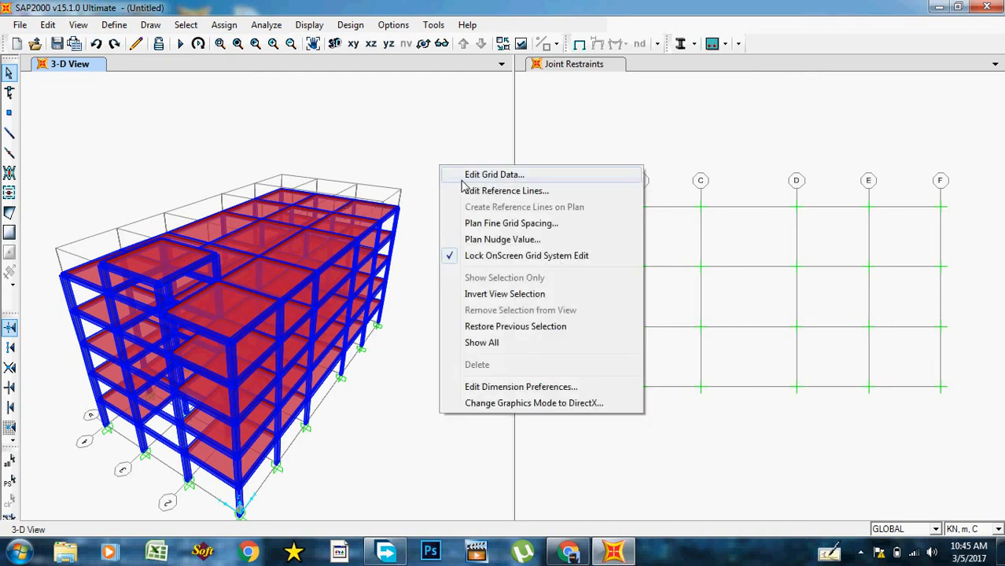
click(464, 178)
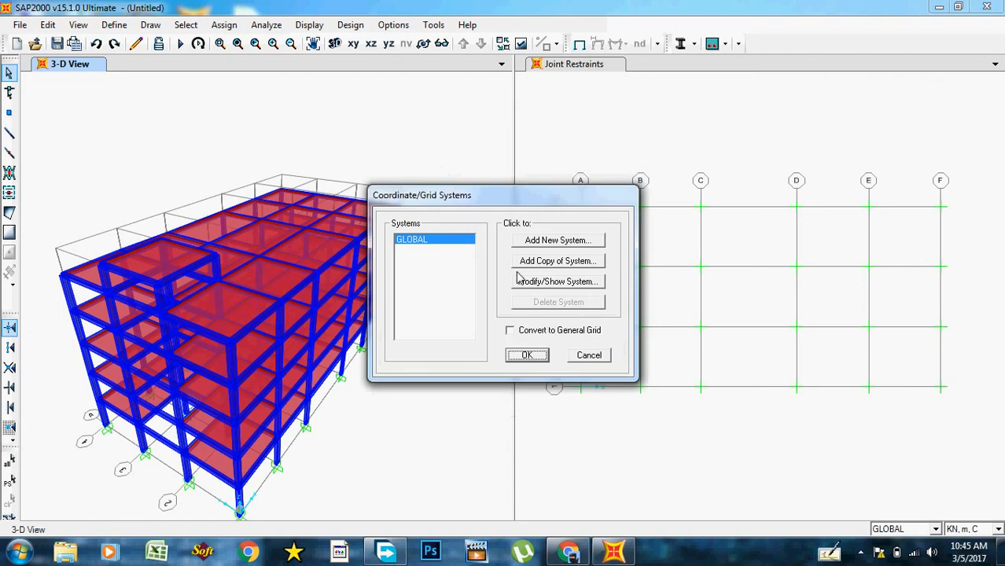
click(525, 284)
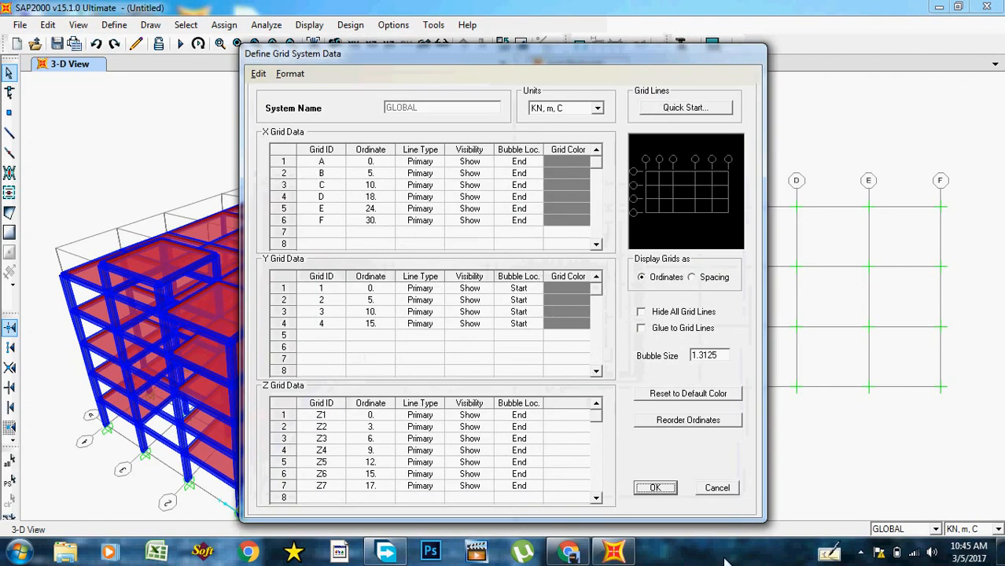
click(657, 488)
click(527, 355)
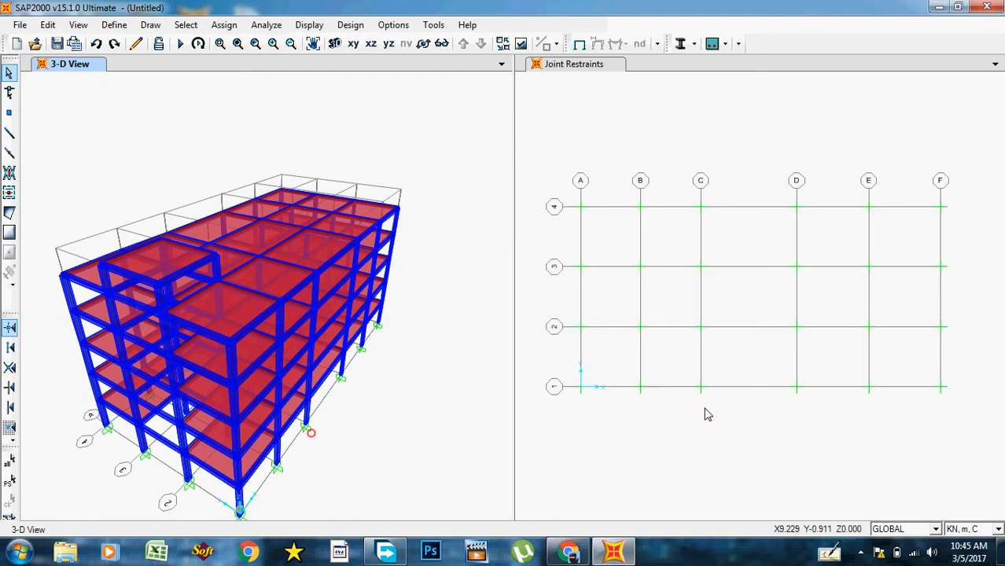
click(861, 555)
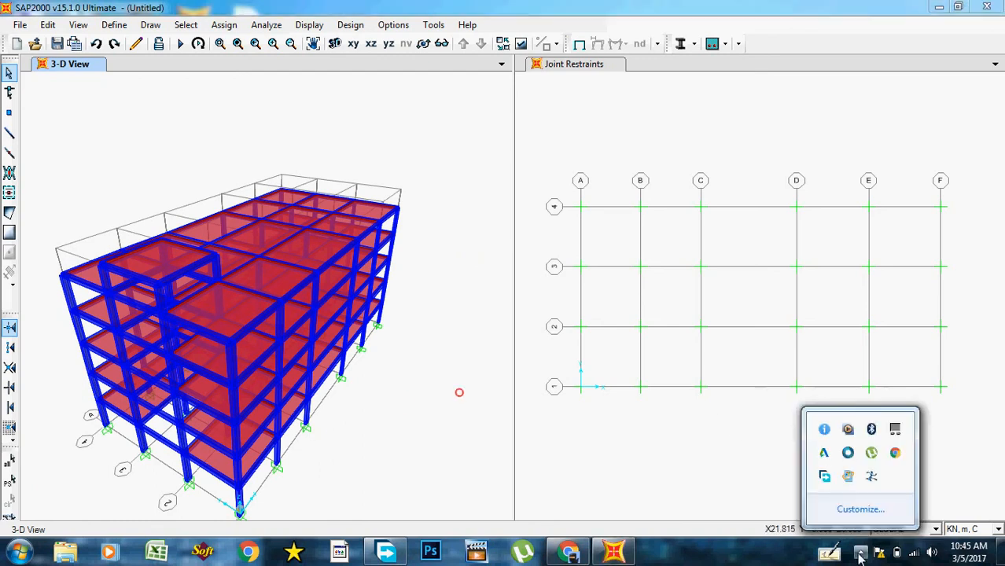
click(746, 508)
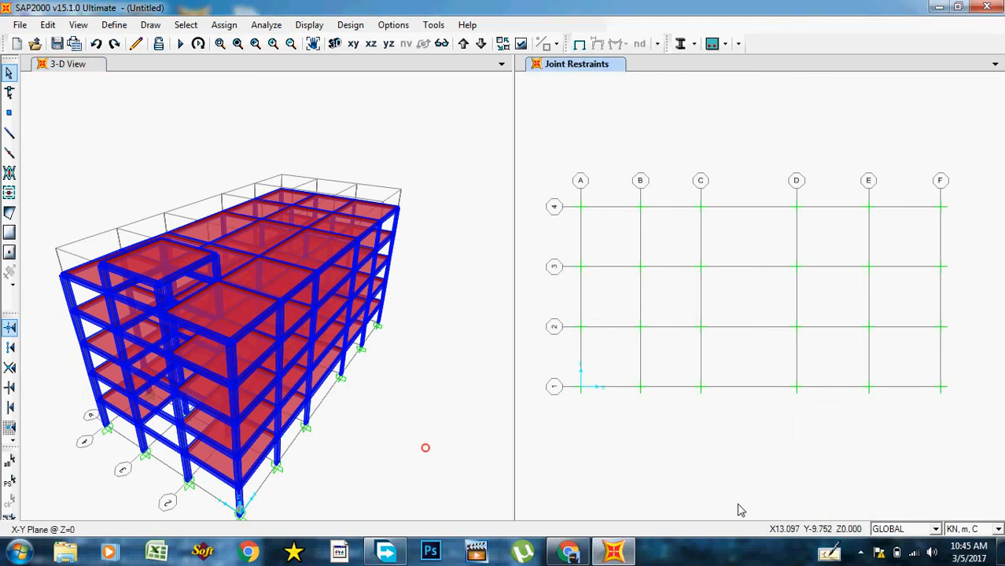